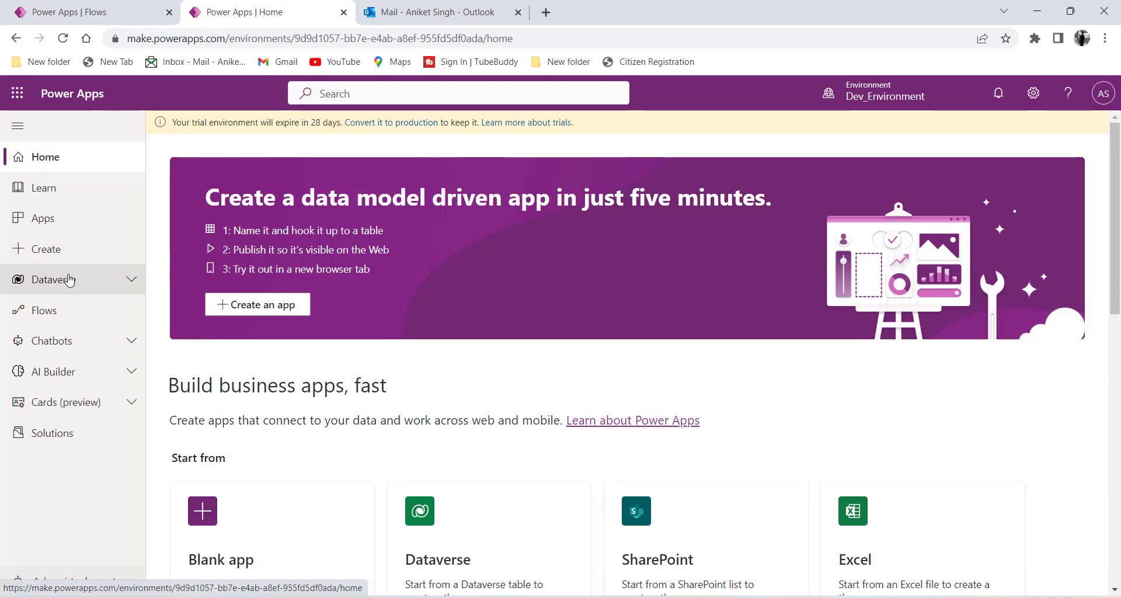
Step: From the Flows page, start a new flow of type Automated cloud flow
click(68, 303)
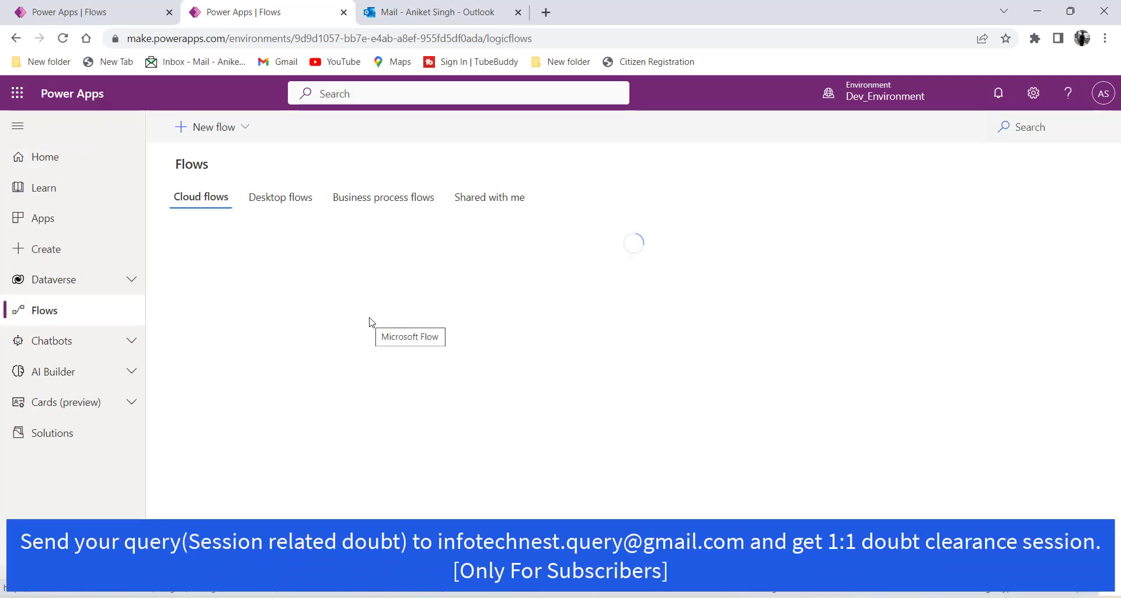
click(225, 130)
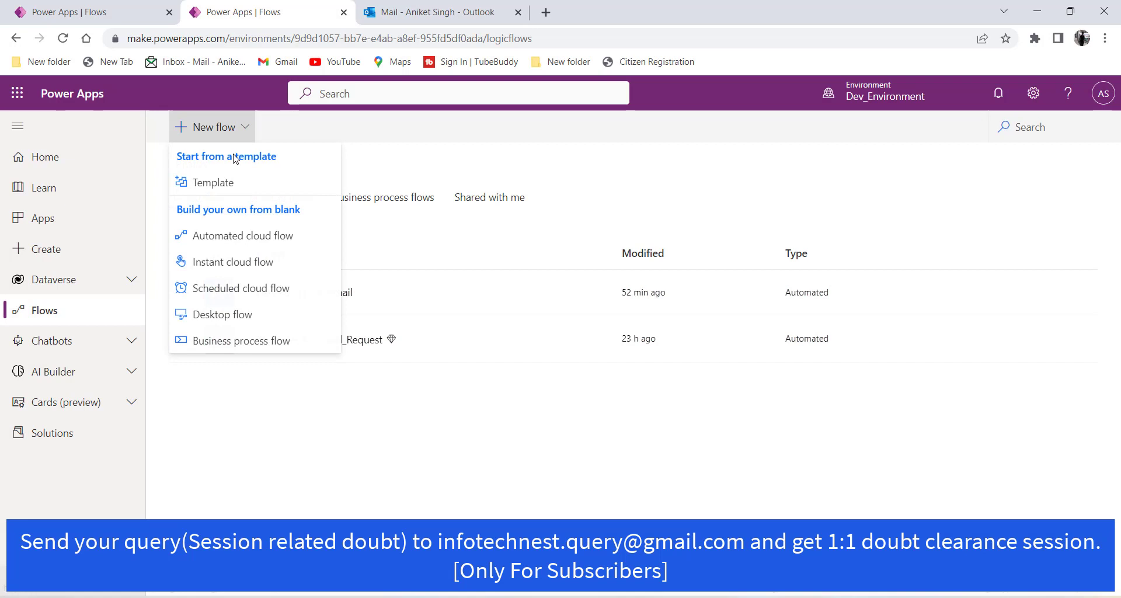
click(238, 237)
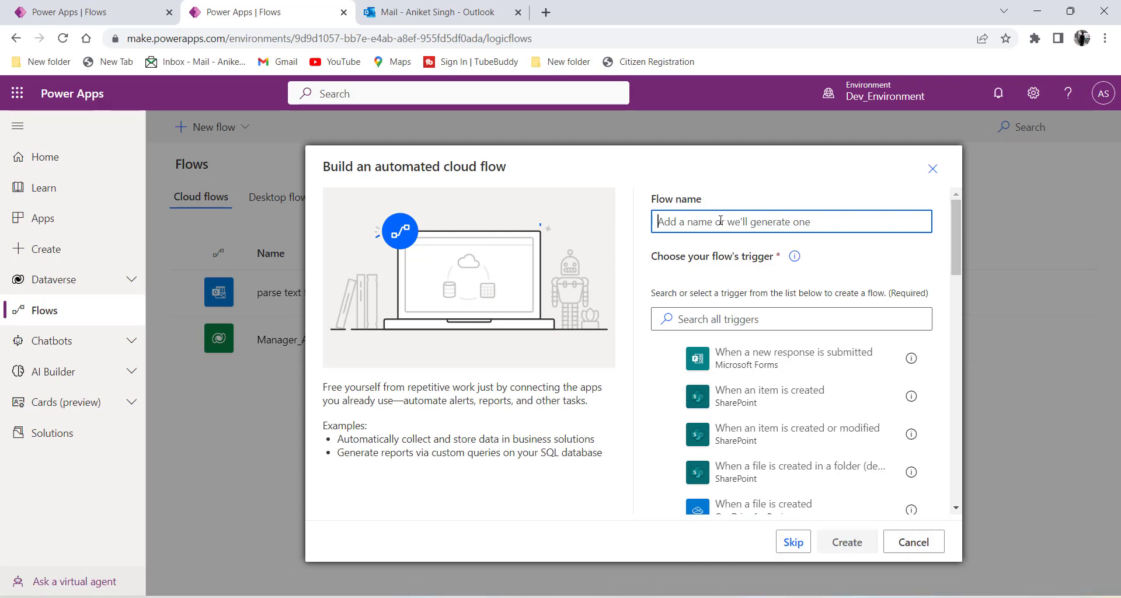
Step: Name the flow ParseTextOfEmailBody, pick the When a new email arrives (V3) trigger, and create it
text(ParseTextOfEmailBody)
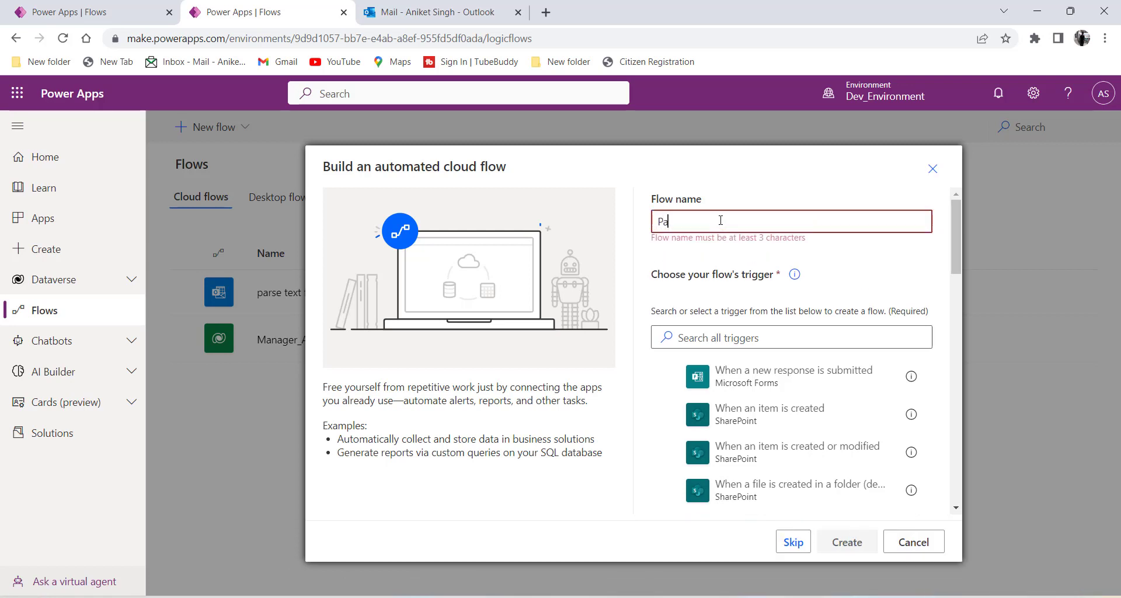
click(744, 317)
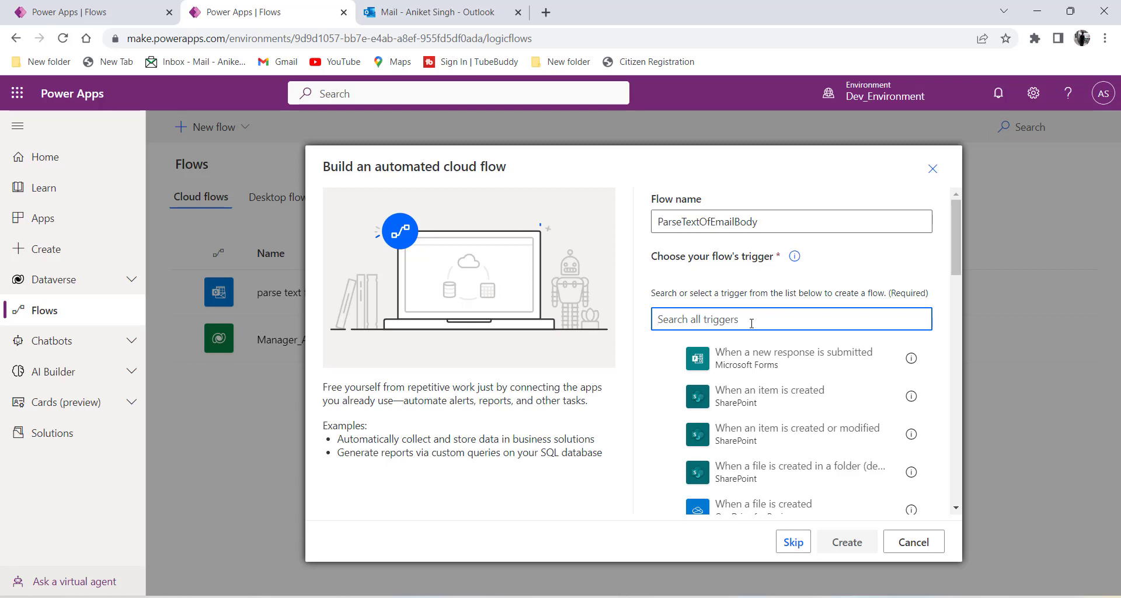
text(email)
key(BackSpace)
key(BackSpace)
key(BackSpace)
text(ail)
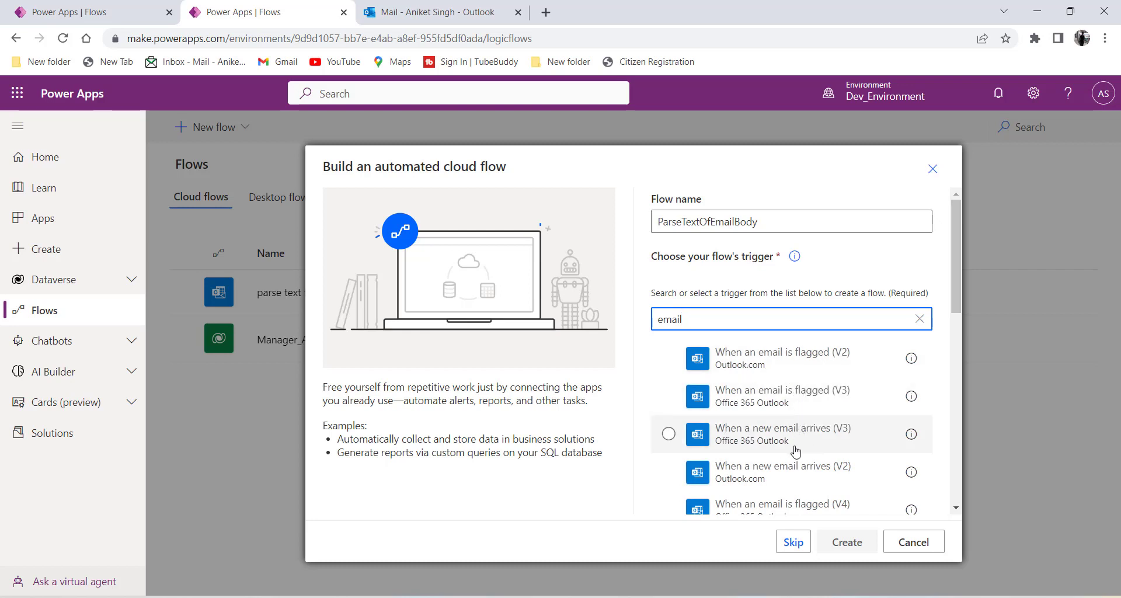
click(676, 440)
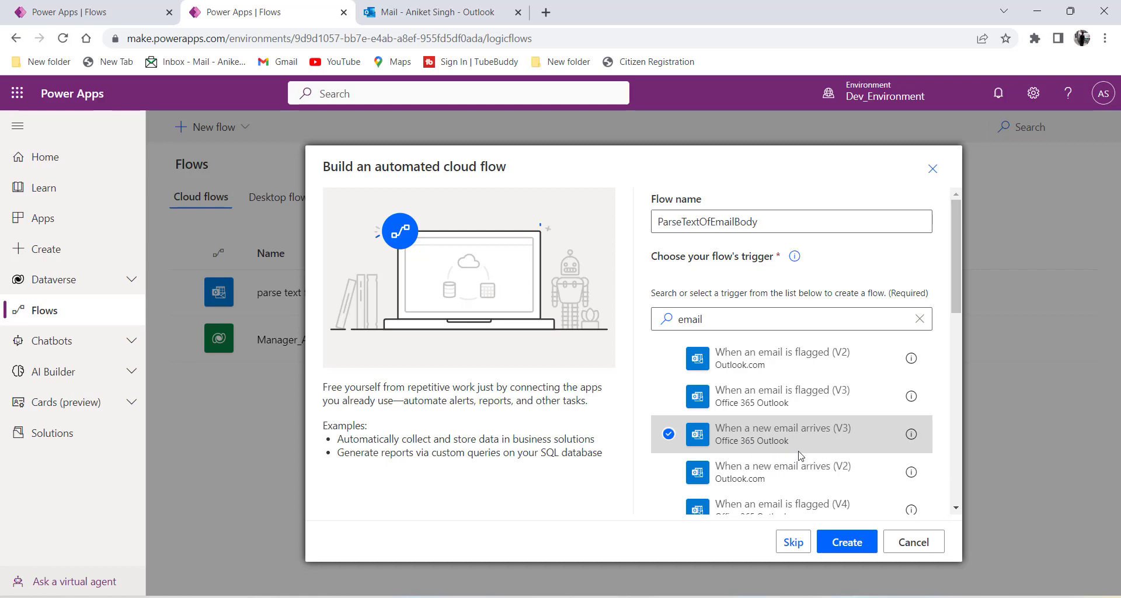
click(847, 542)
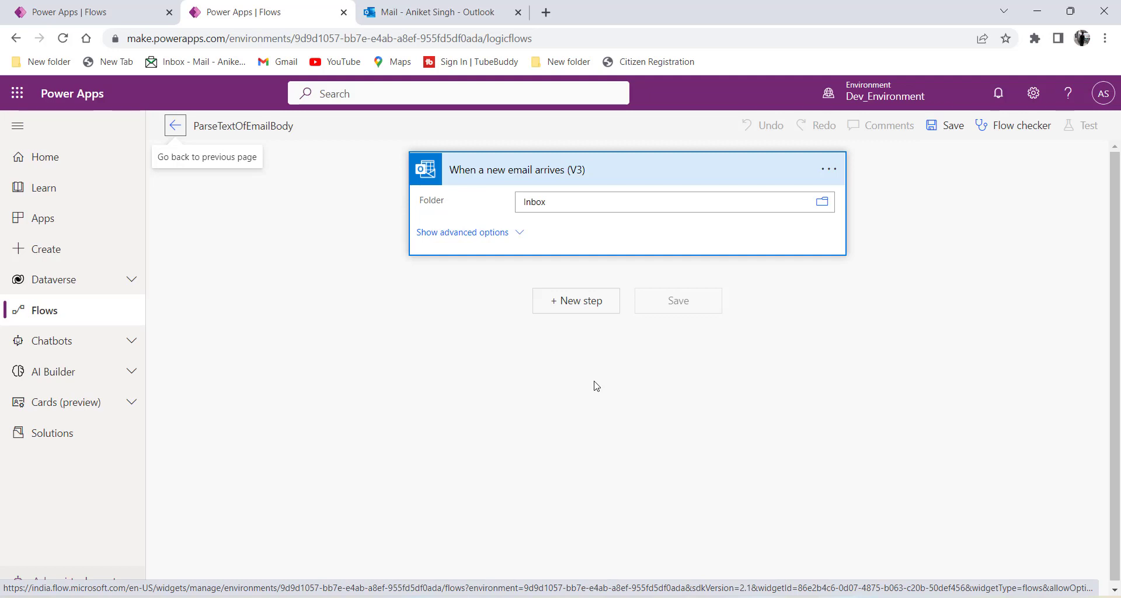
Step: Add a new step below the When a new email arrives (V3) trigger
click(836, 170)
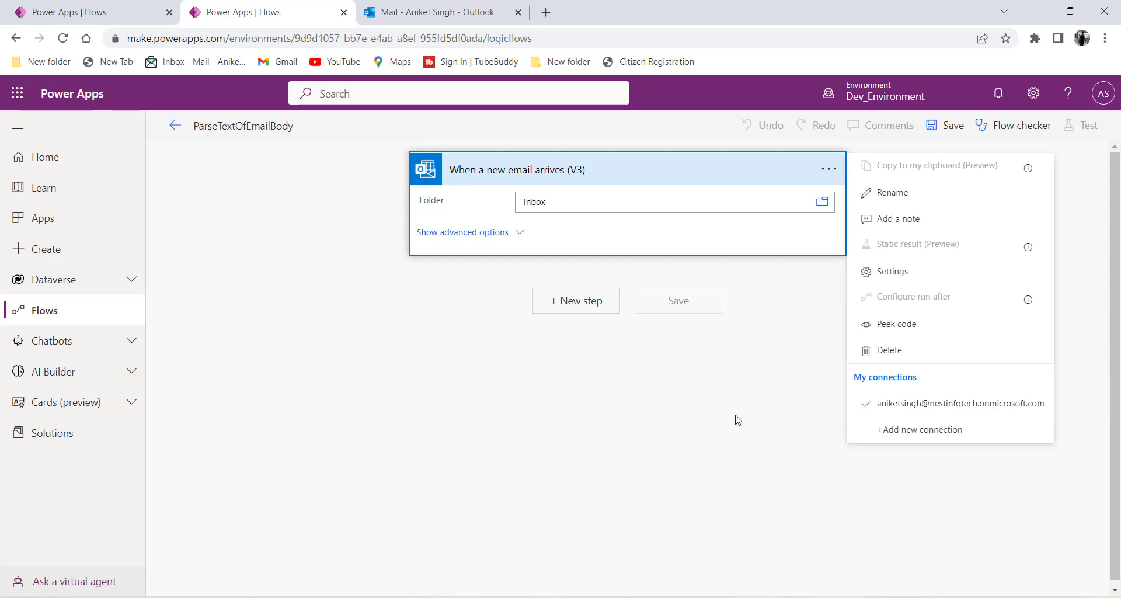
click(703, 410)
click(575, 300)
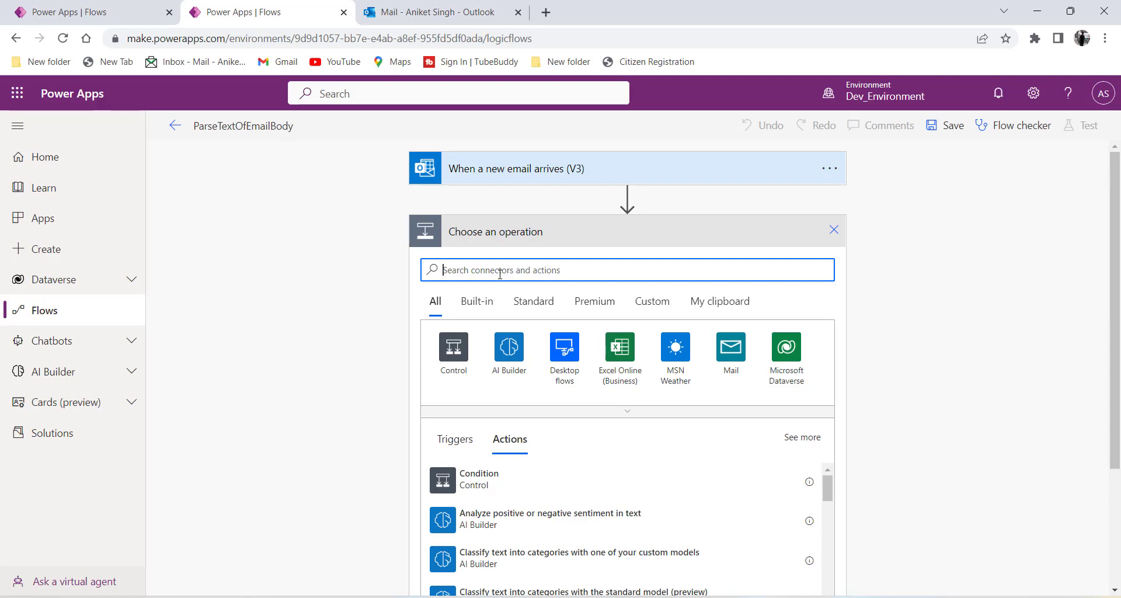
Step: Add the Html to text (preview) action after the email trigger
text(Html)
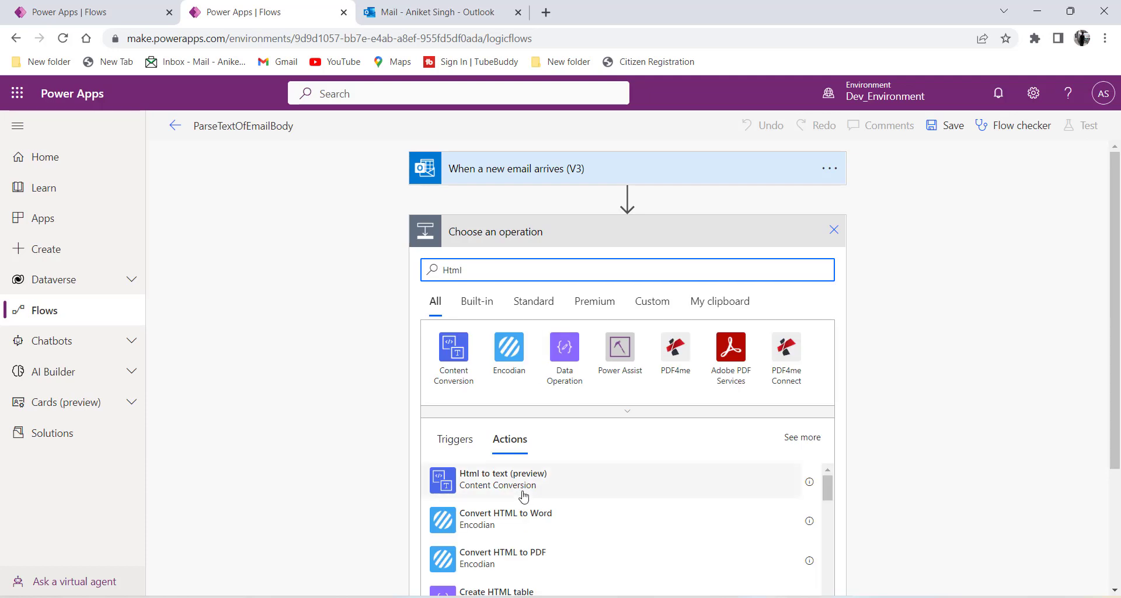
click(572, 484)
click(575, 288)
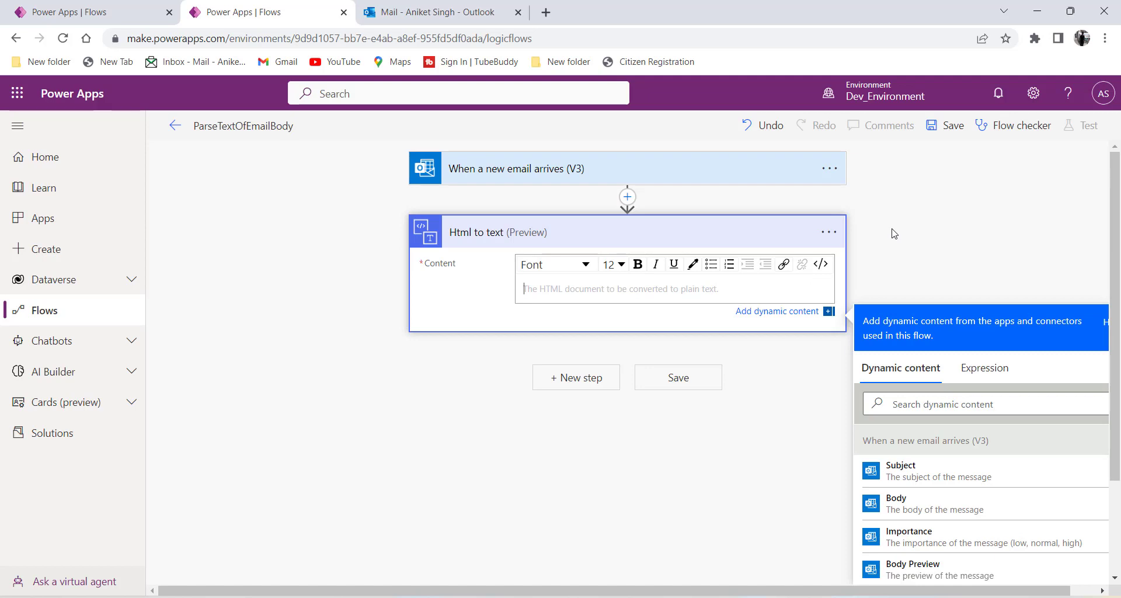
Step: Fill the Html to text Content field with the email's Body dynamic content
scroll(892, 233, down, 1)
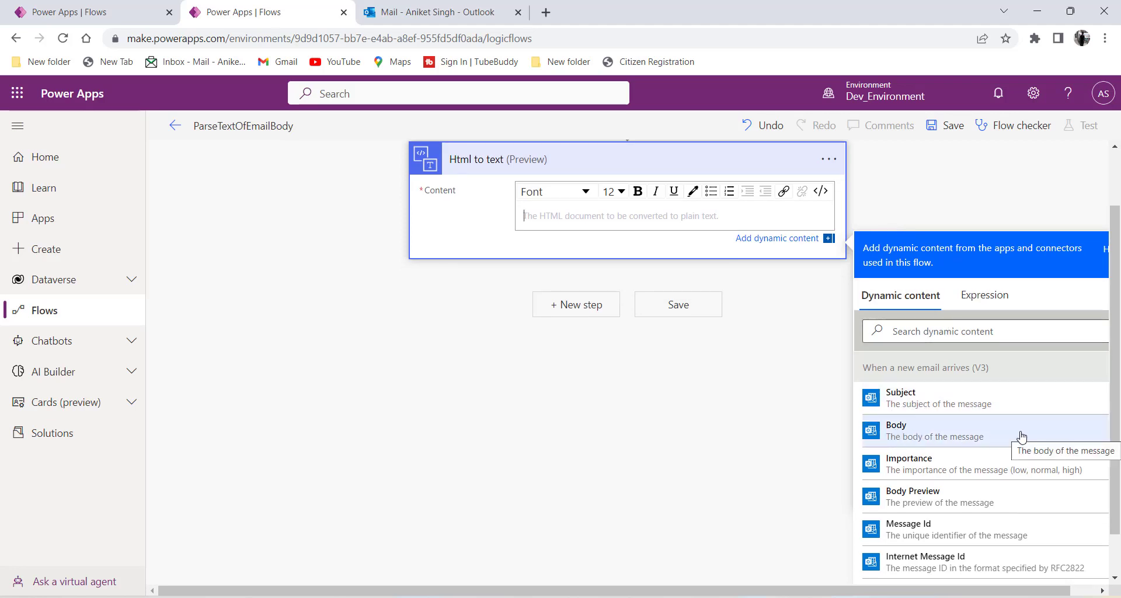
scroll(1018, 432, down, 2)
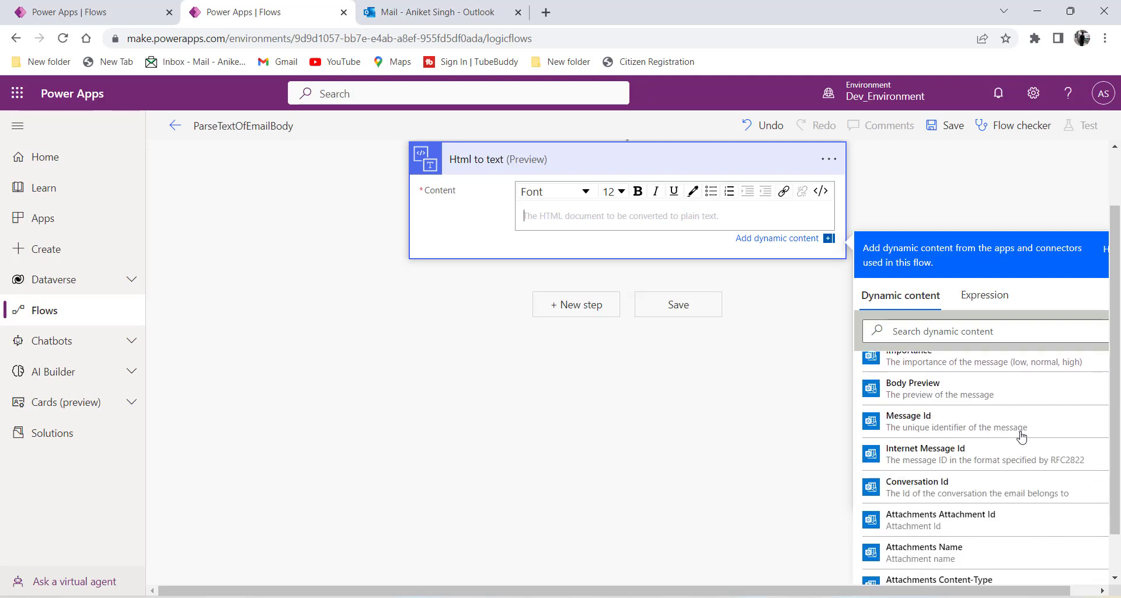
scroll(999, 459, down, 1)
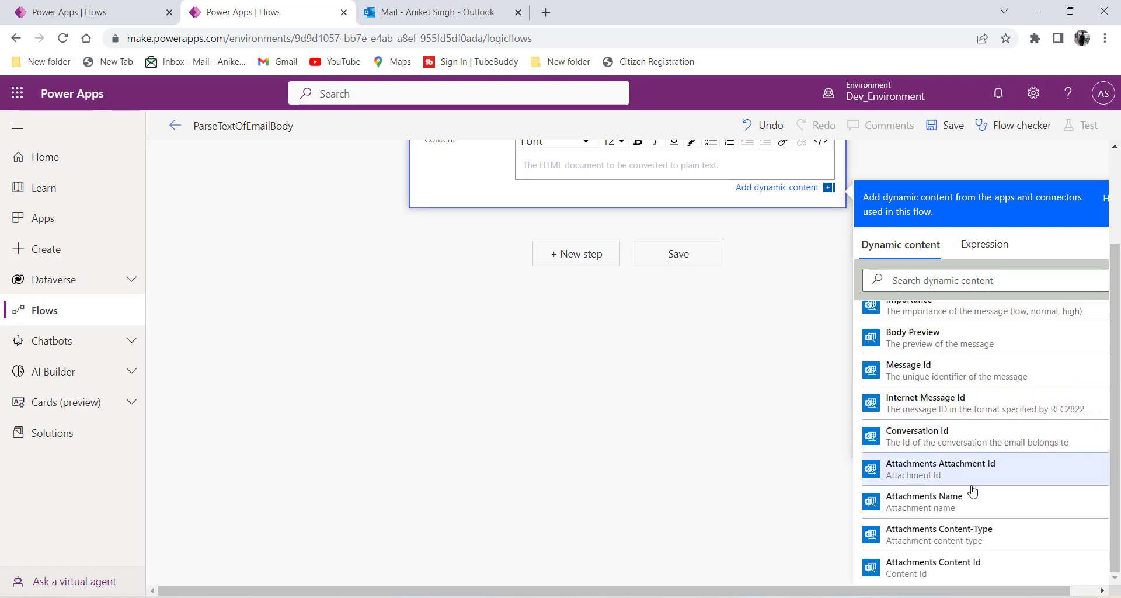
scroll(823, 518, up, 2)
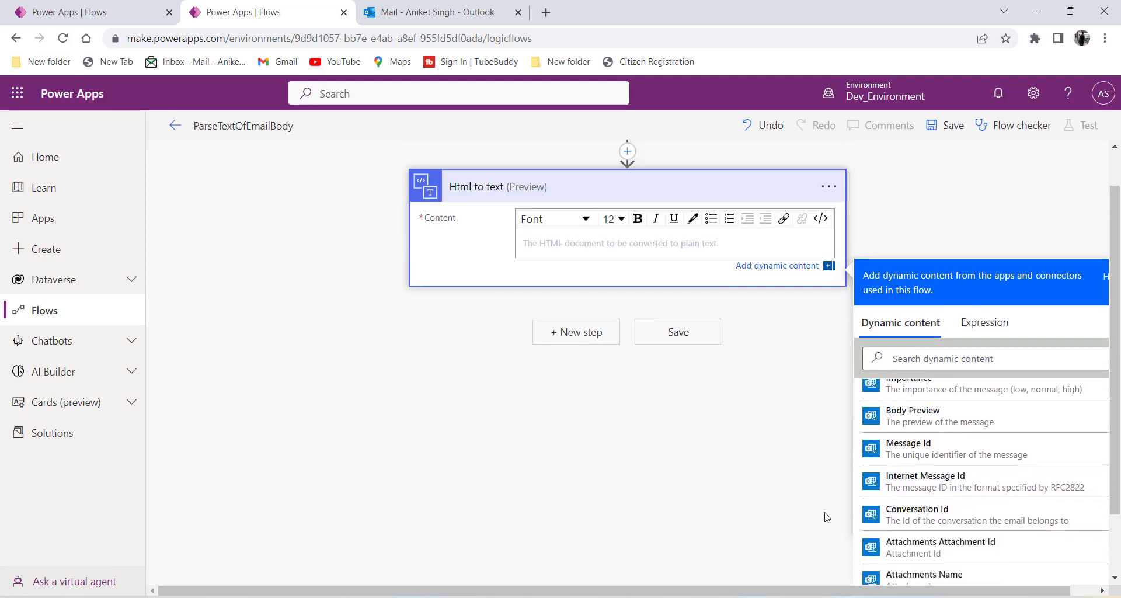
scroll(978, 529, up, 3)
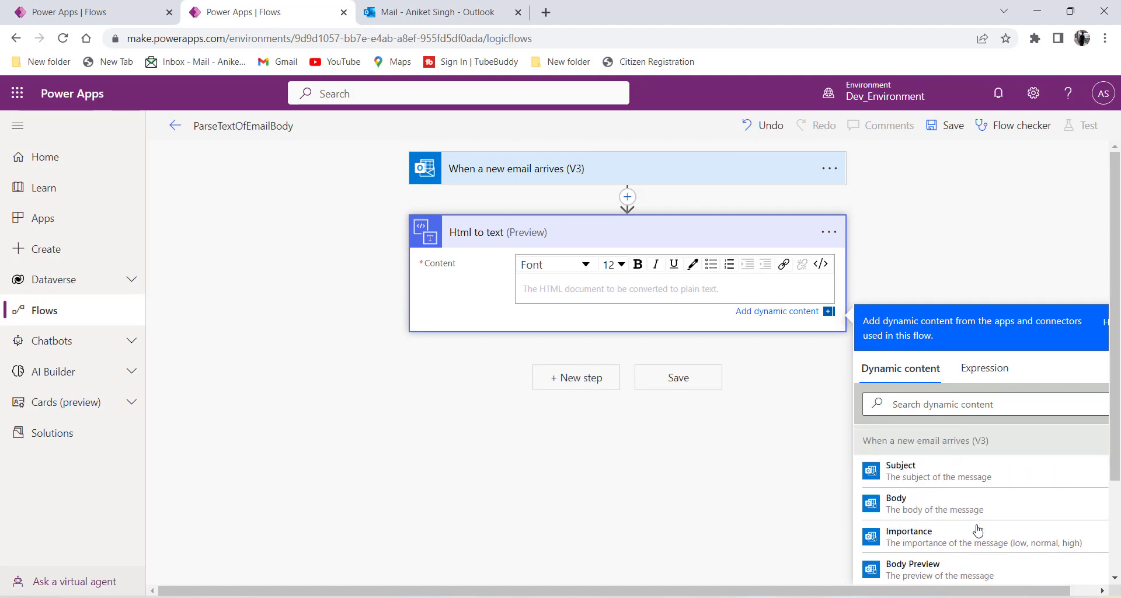
click(937, 513)
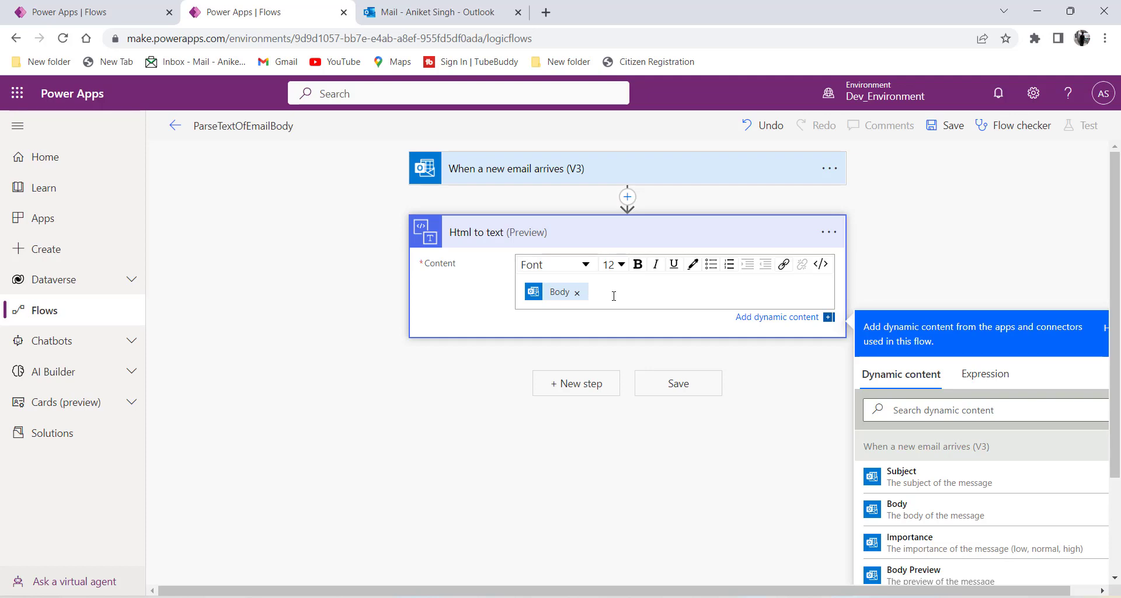
Step: Collapse the Html to text card, save the flow, and move to the Outlook tab
click(560, 233)
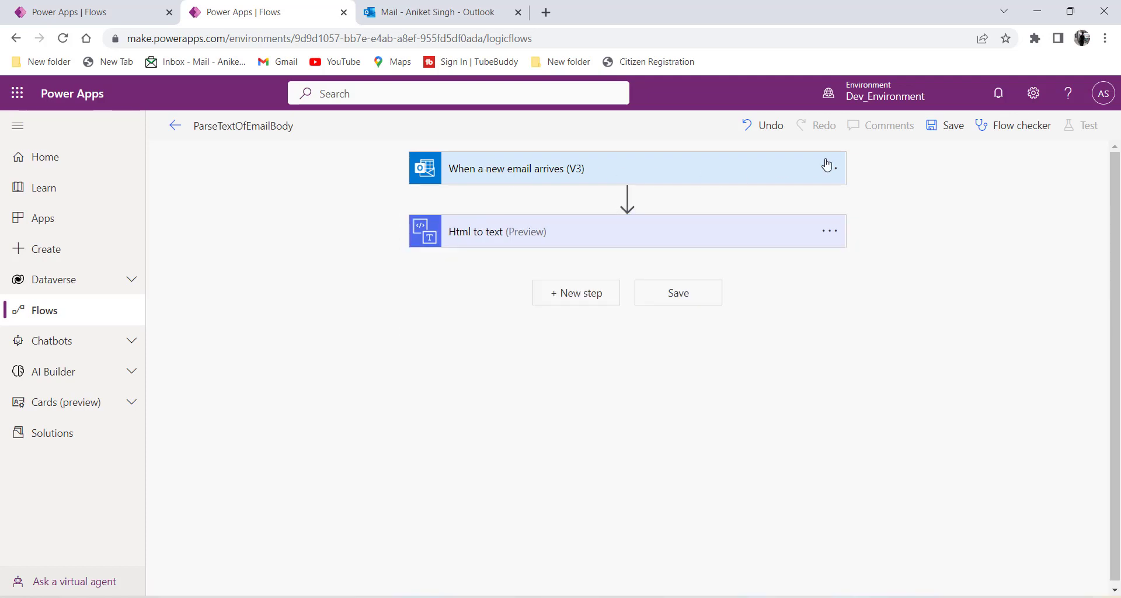
click(937, 127)
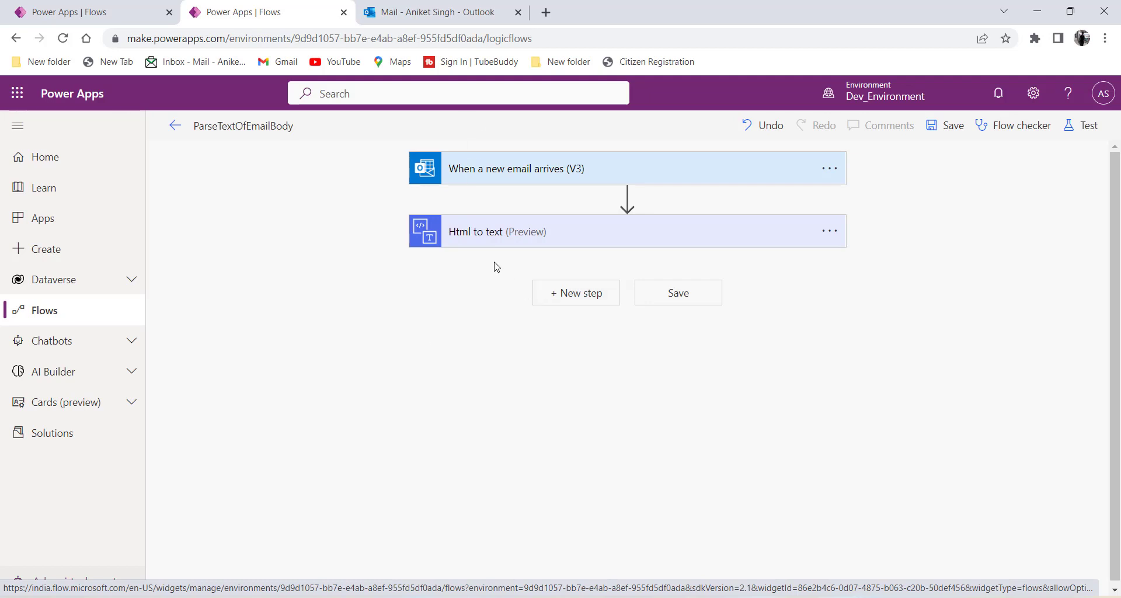
key(ctrl+Tab)
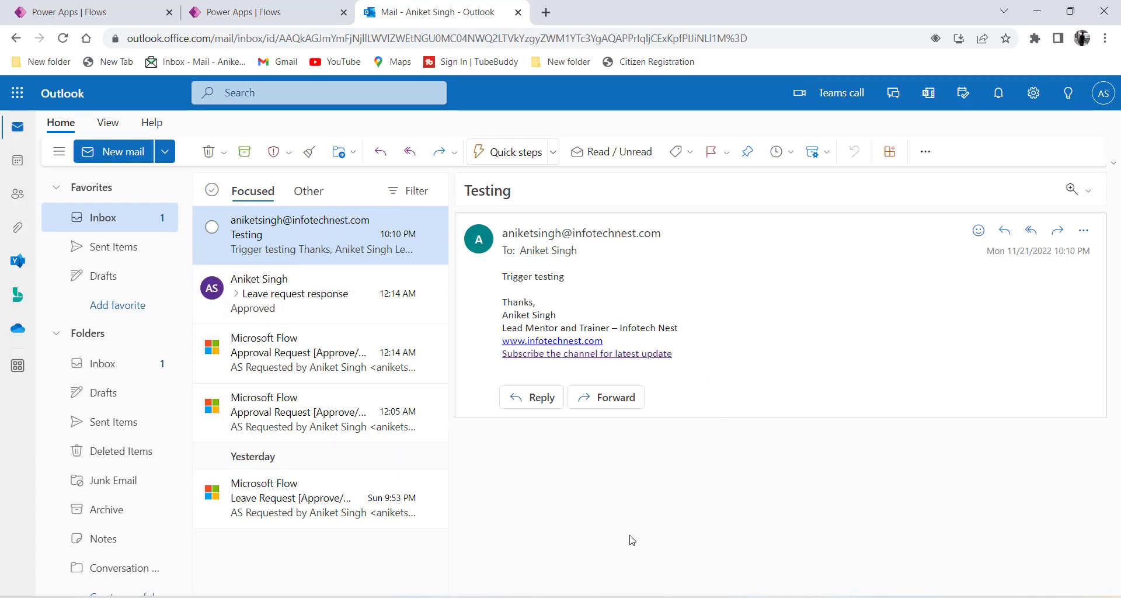
Step: Compose a new Windows Mail message to the flow's mailbox address with subject 'Parse text of email testing'
key(alt+Tab)
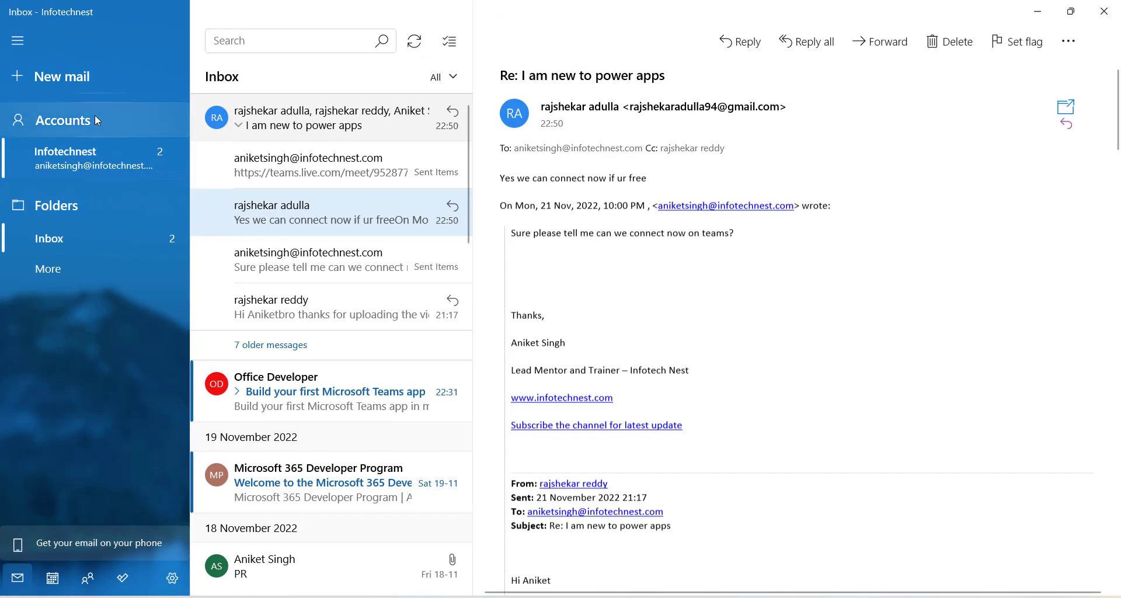
click(76, 82)
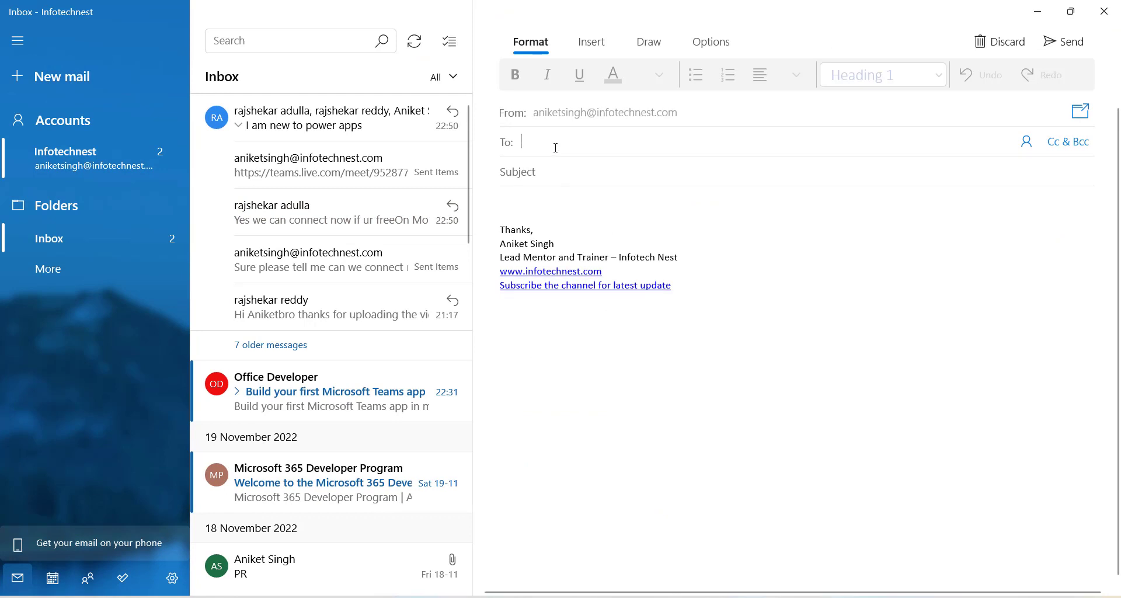
key(Return)
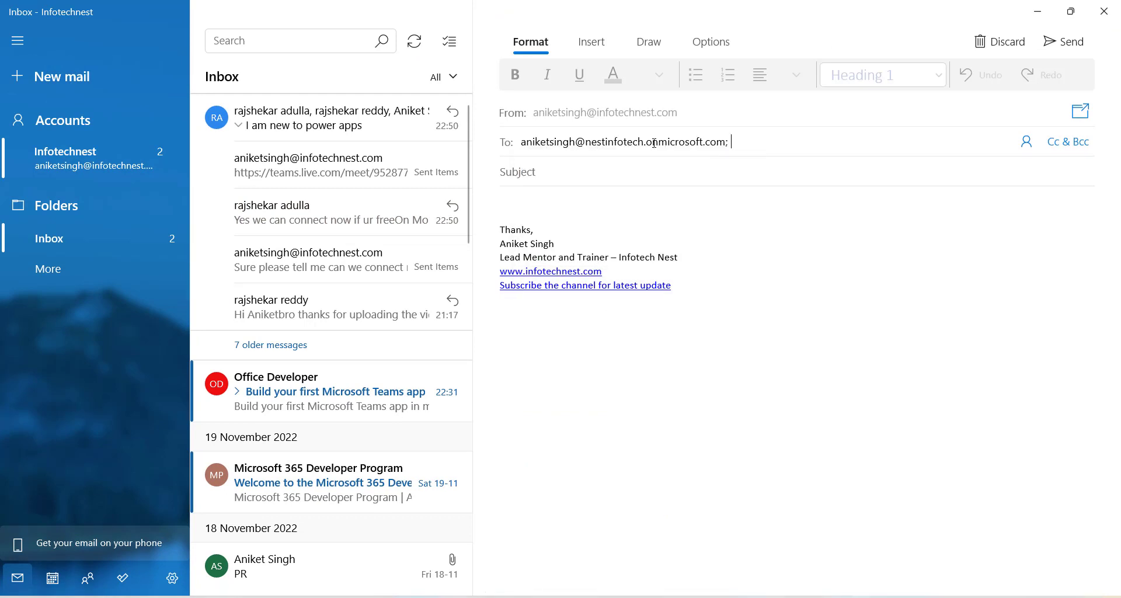
drag(733, 142, 520, 142)
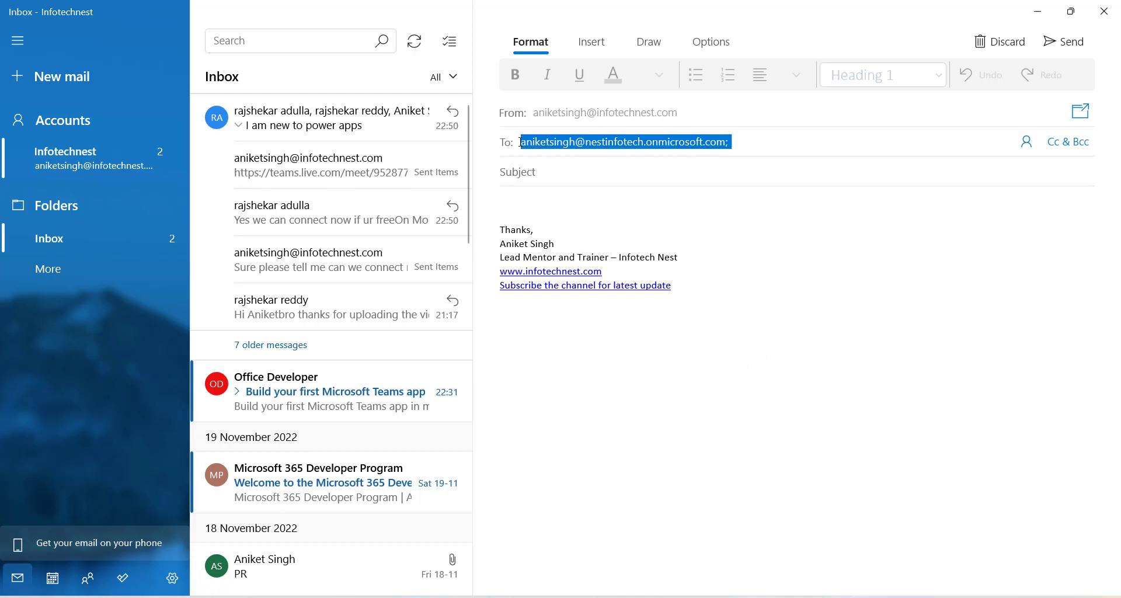
right_click(520, 142)
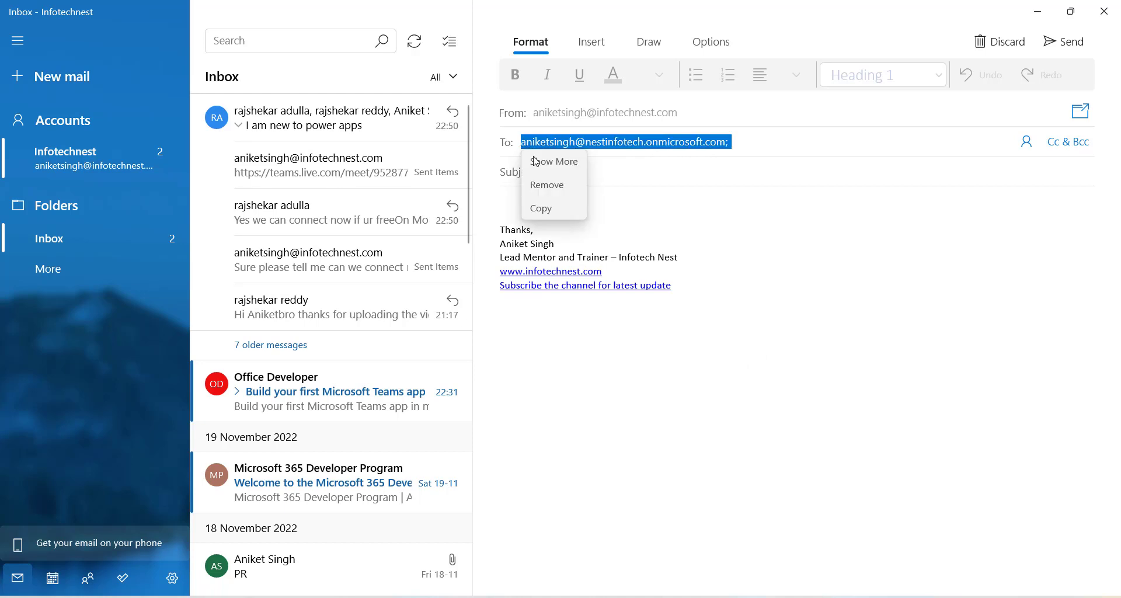
click(655, 169)
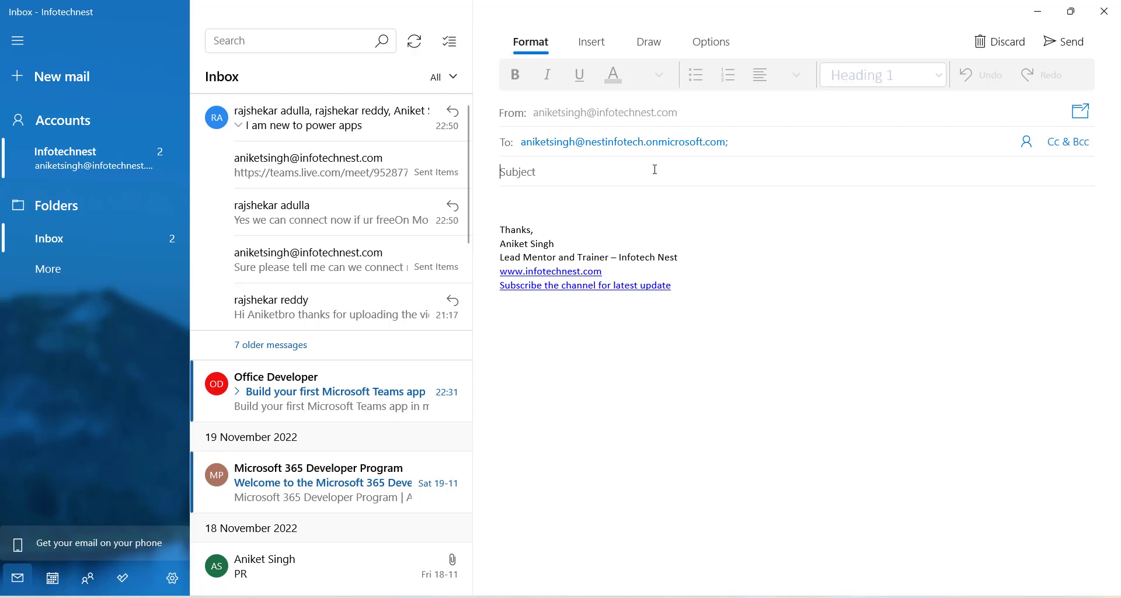
text(Parse text of email testing)
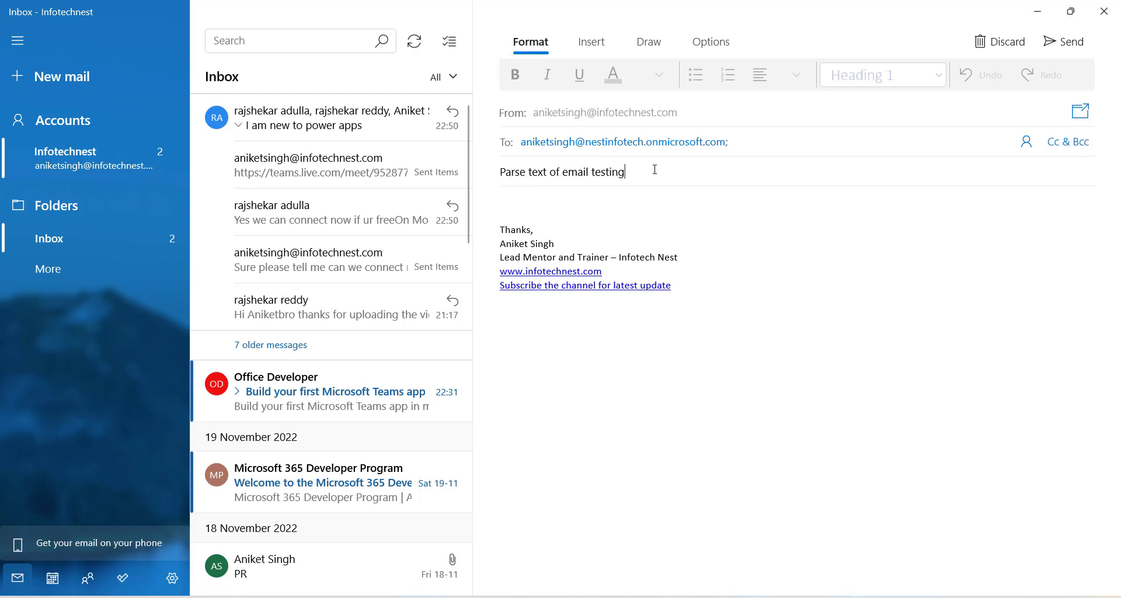
Step: Write the body 'Parse text of email testing part 1' by pasting the subject and adding 'part 1'
drag(627, 171, 499, 174)
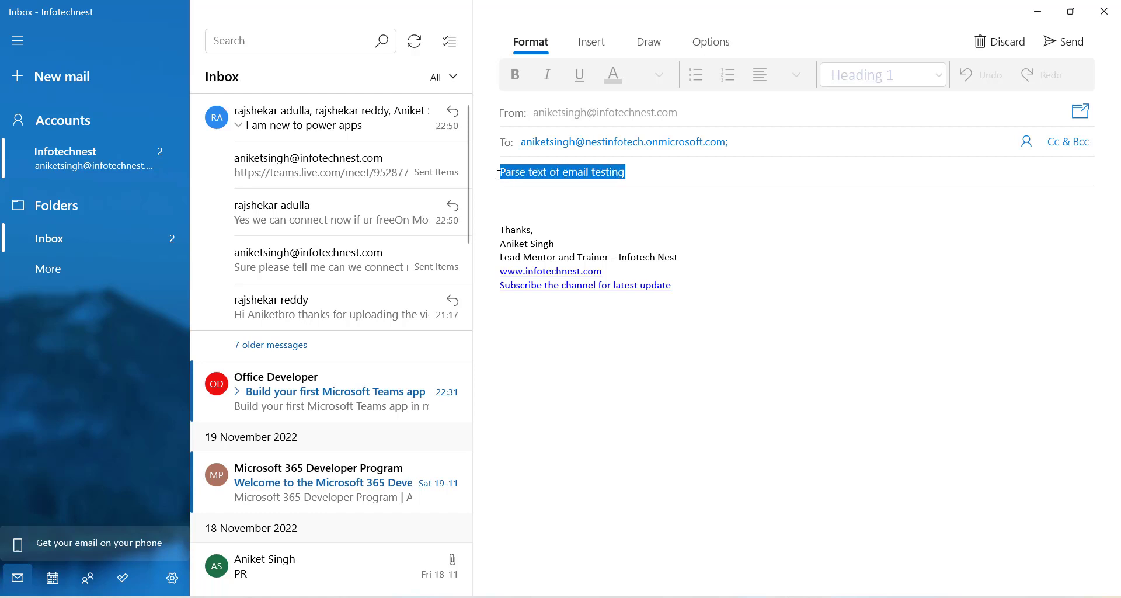
click(553, 209)
key(ctrl+v)
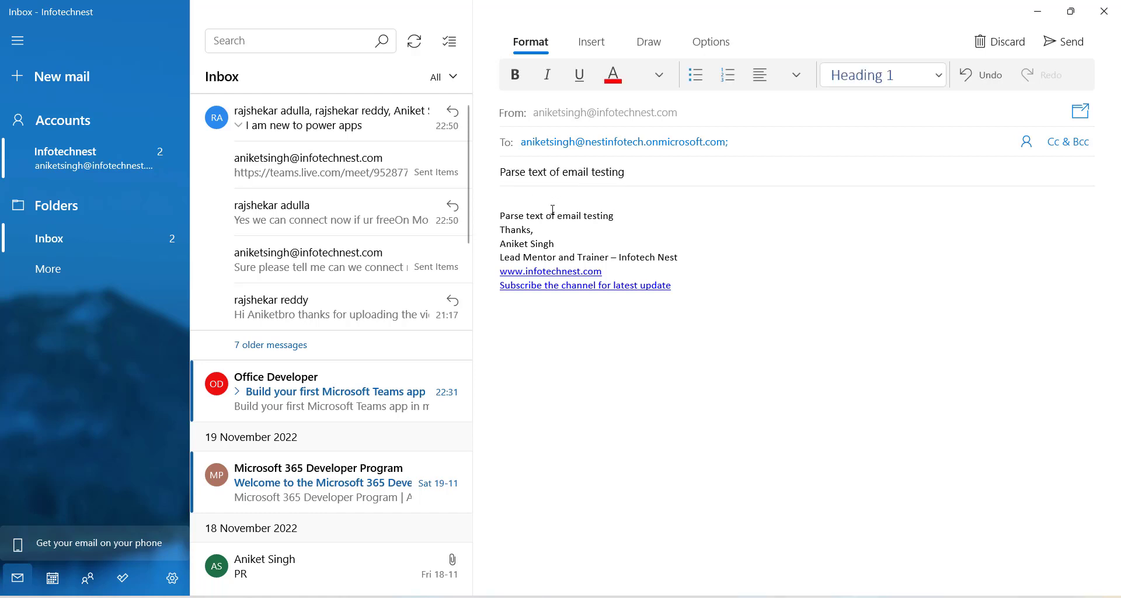
text(part 1)
key(Return)
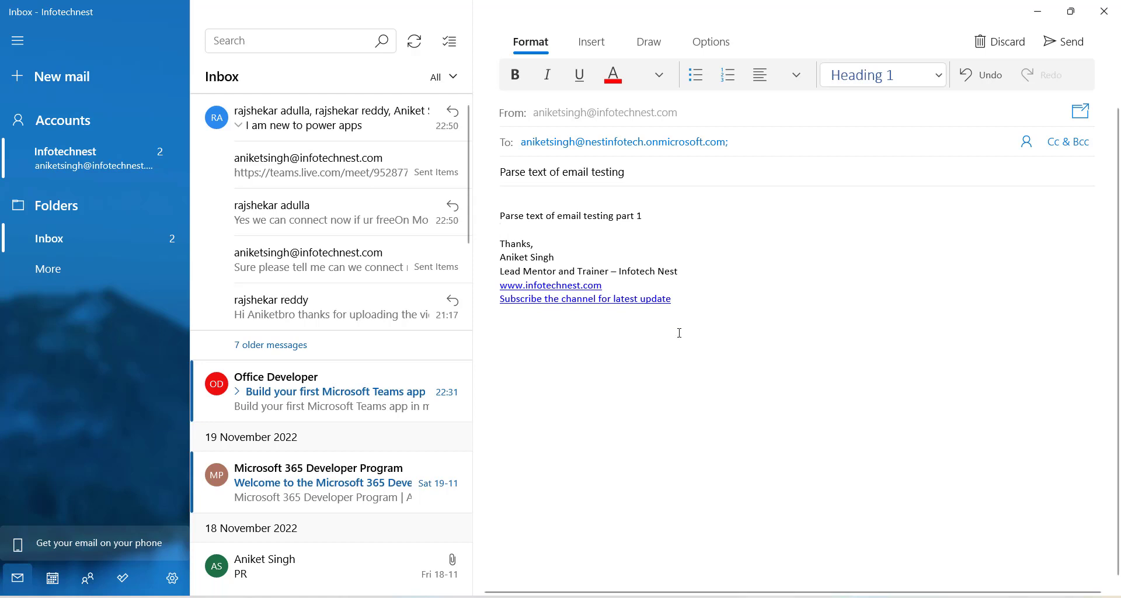
Step: Review the subject, body line and signature, then send the test email
mouse_move(687, 297)
mouse_down()
mouse_move(503, 270)
mouse_move(496, 244)
mouse_up()
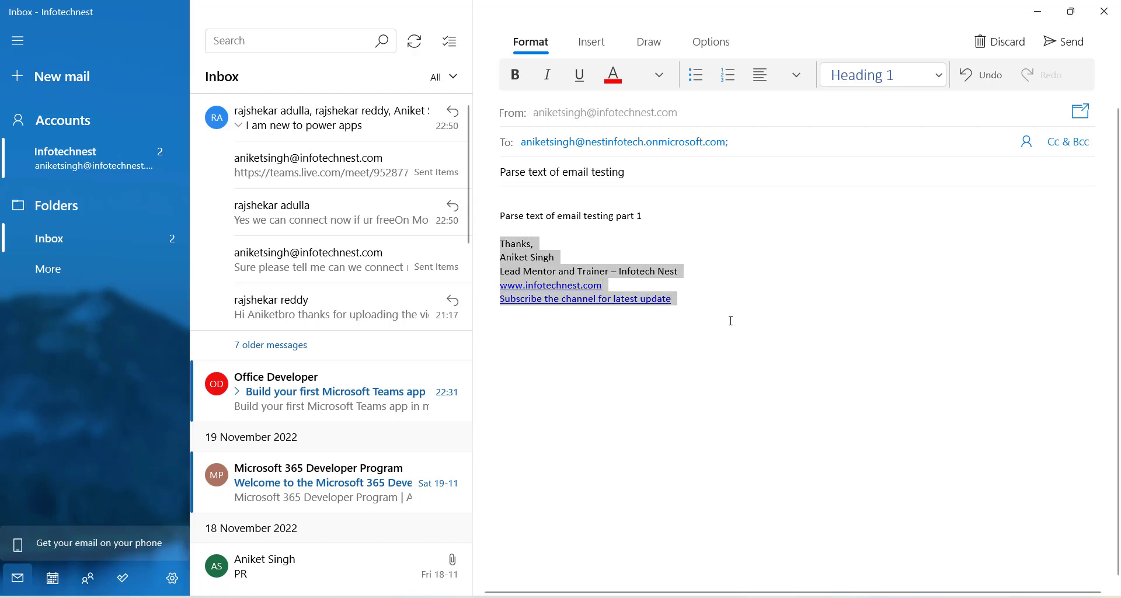
click(710, 310)
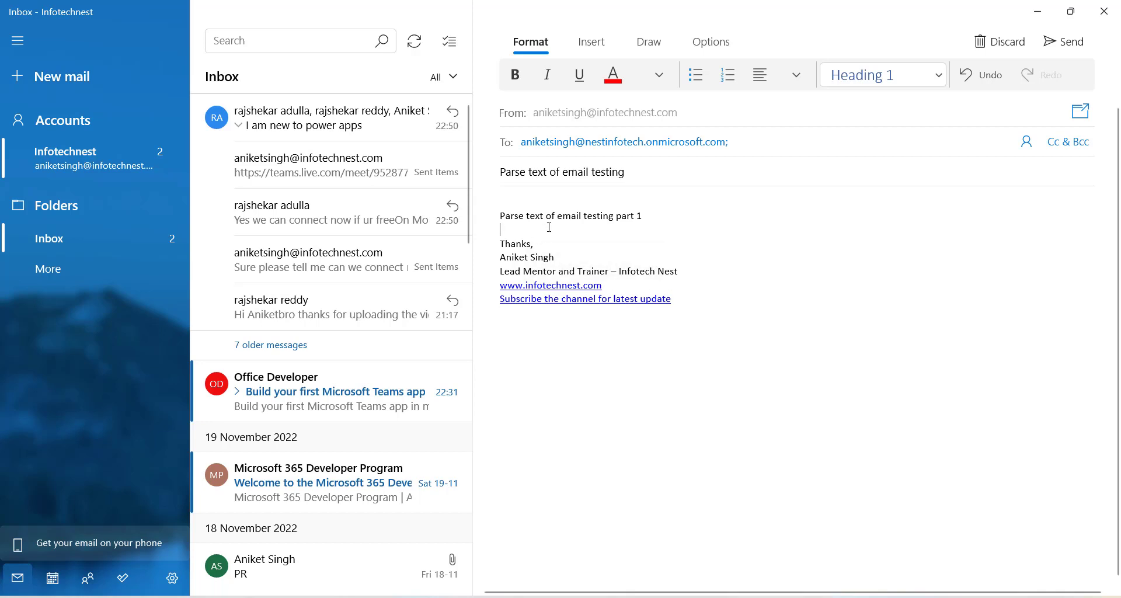
mouse_move(501, 244)
mouse_down()
mouse_move(579, 251)
mouse_move(698, 303)
mouse_up()
drag(647, 215, 509, 213)
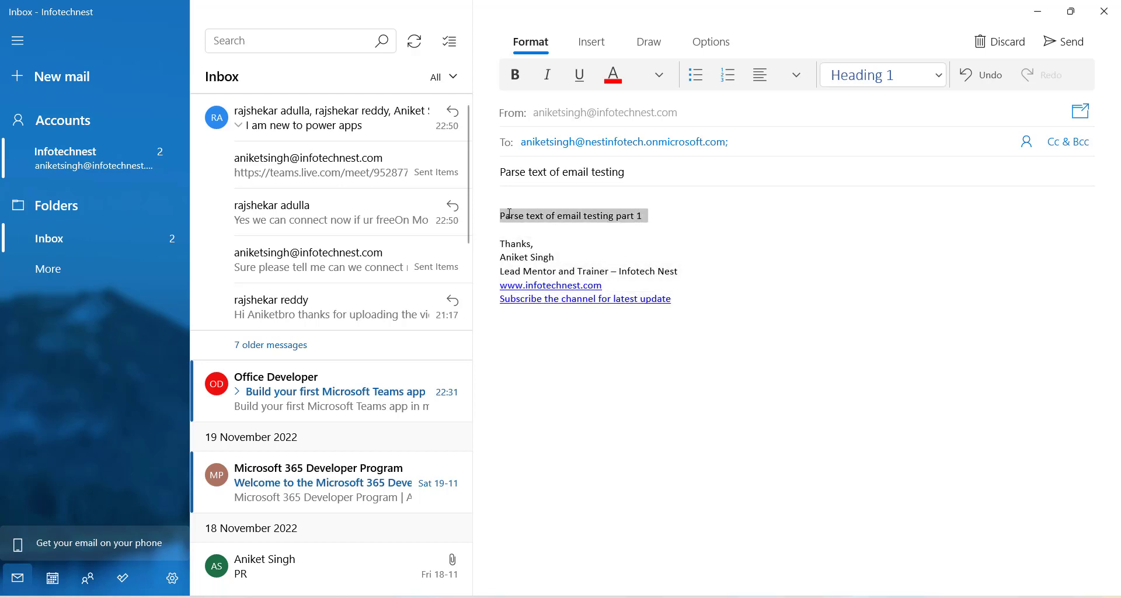
click(542, 228)
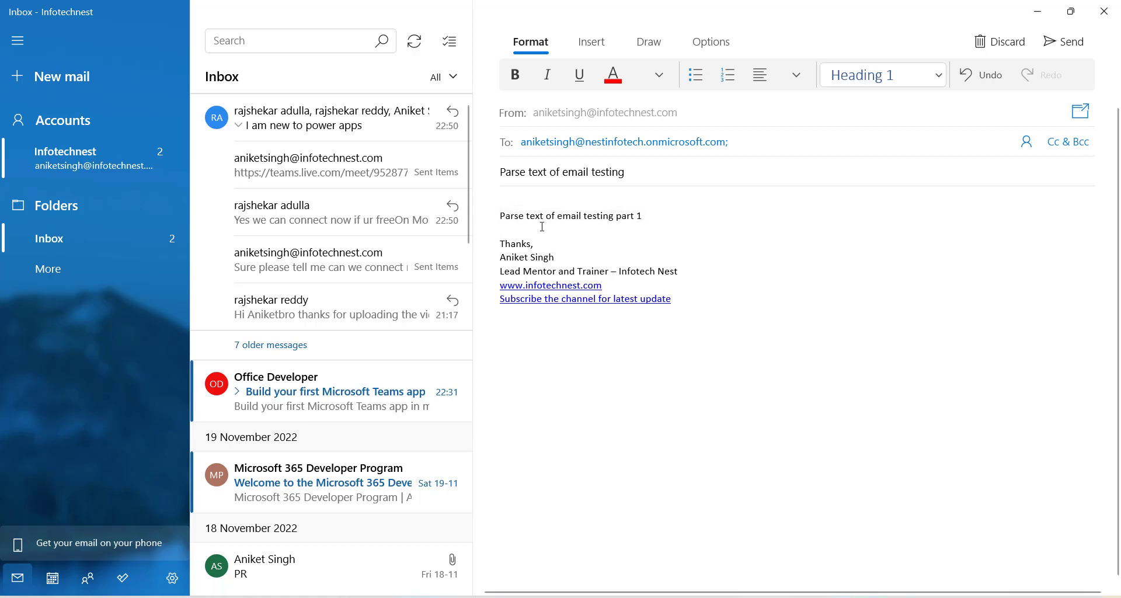
mouse_move(680, 299)
mouse_down()
mouse_move(496, 270)
mouse_move(465, 254)
mouse_up()
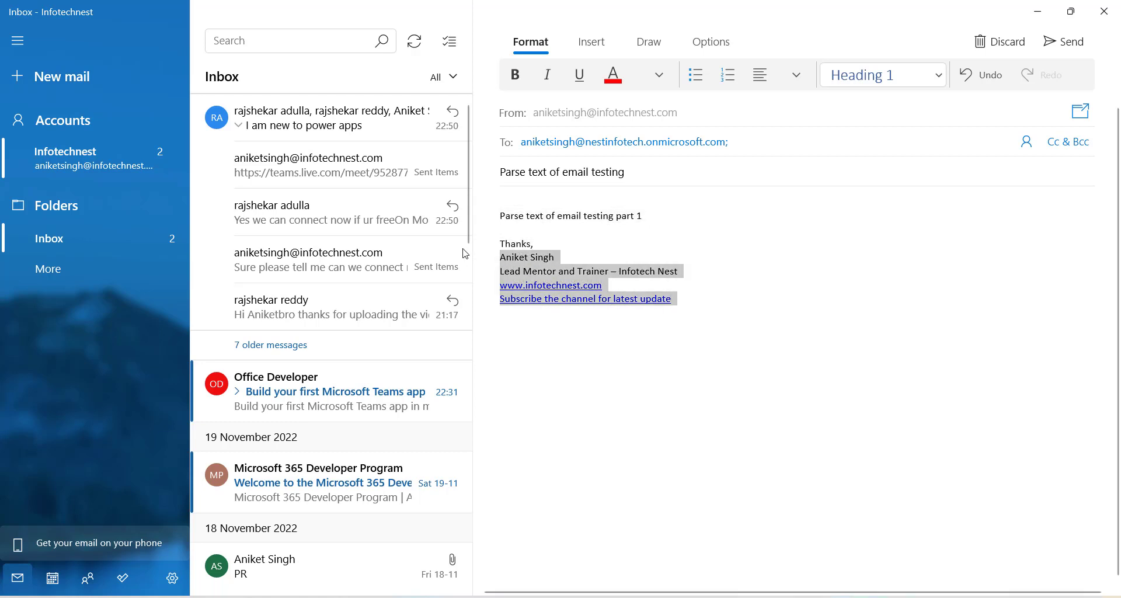
drag(646, 216, 495, 220)
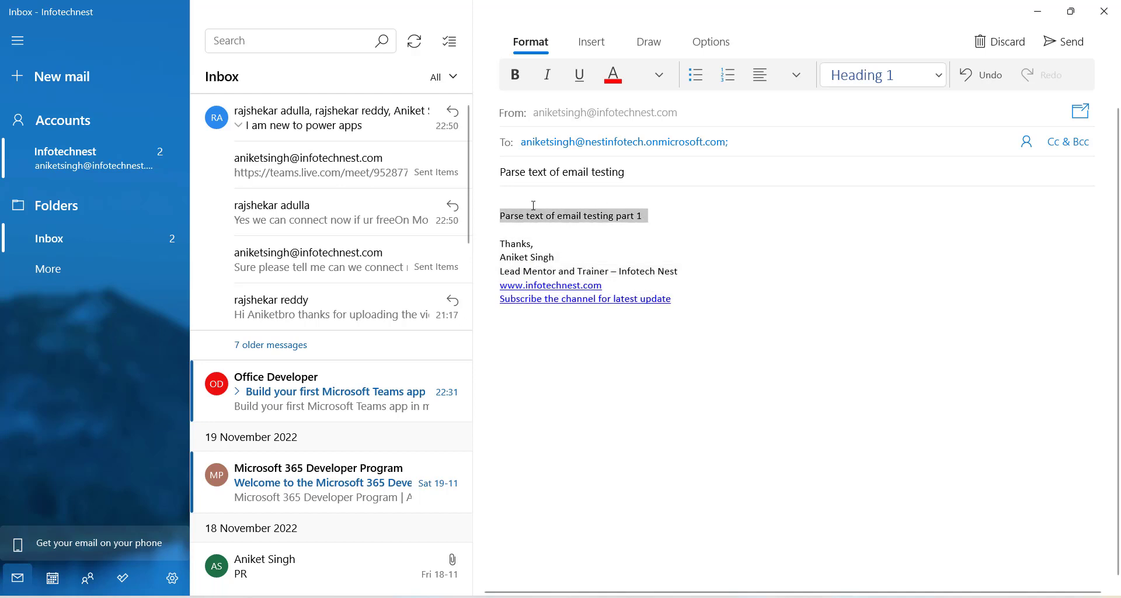
drag(656, 171, 487, 169)
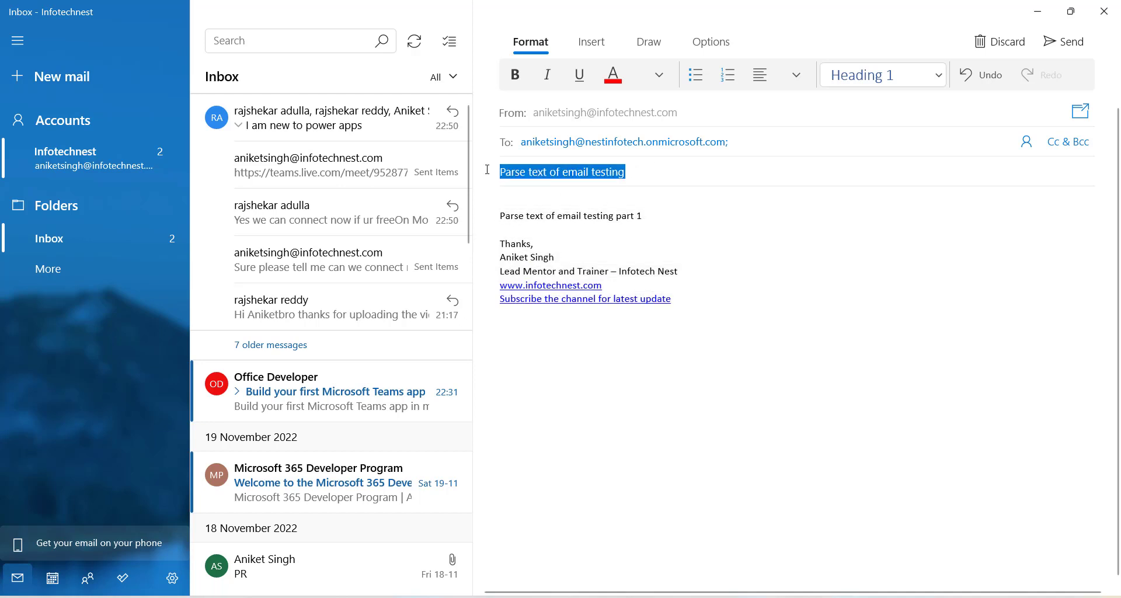
click(524, 201)
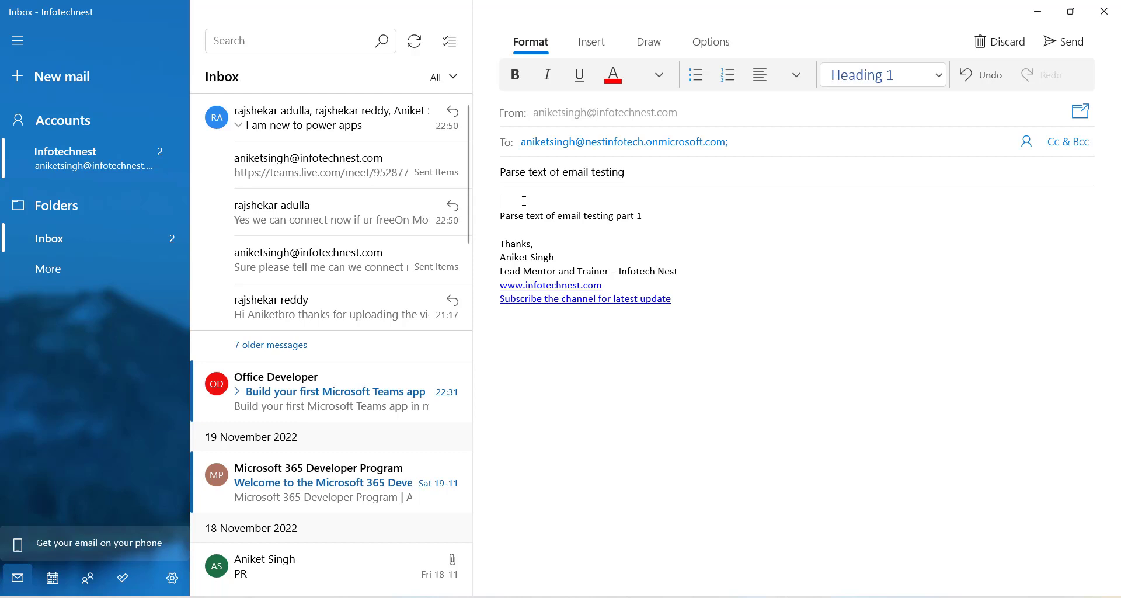
click(1063, 41)
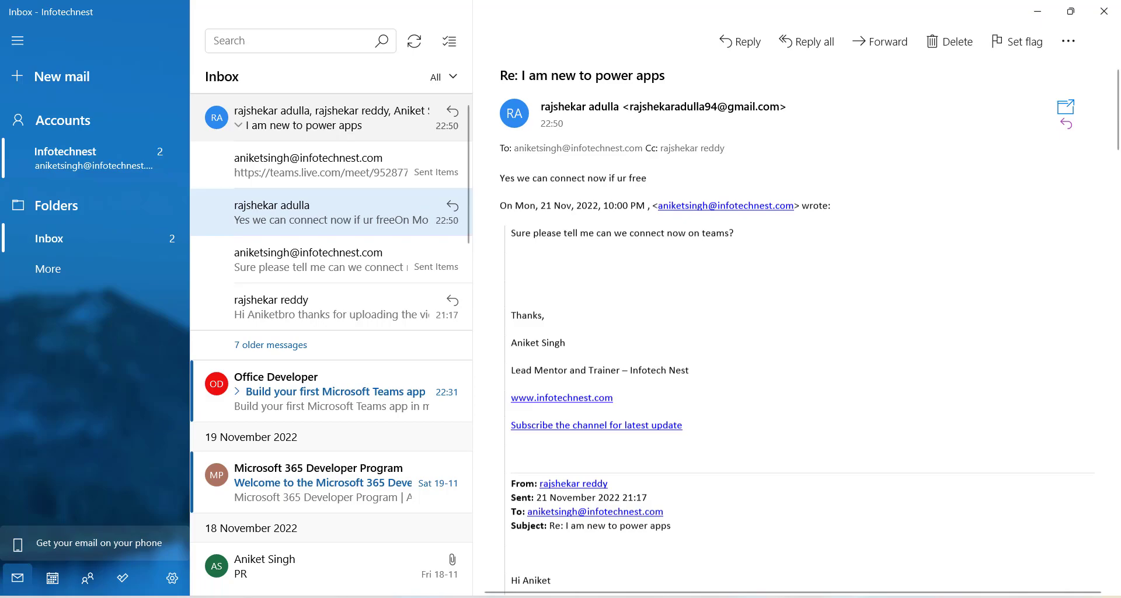
click(727, 535)
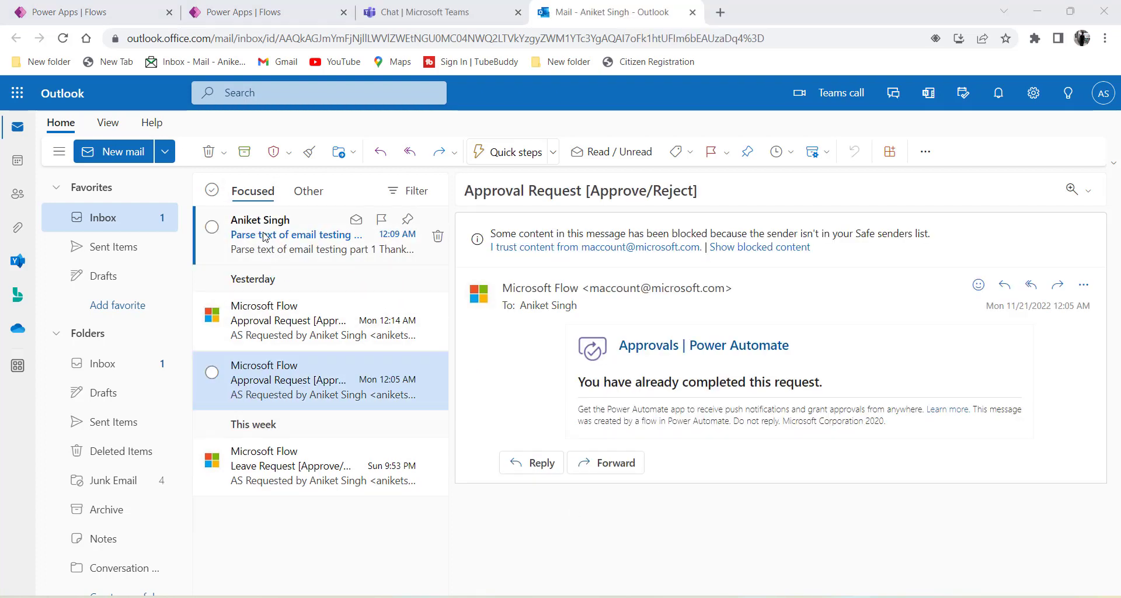
Step: Open the received 'Parse text of email testing part 1' message in Outlook and check its body line
click(264, 237)
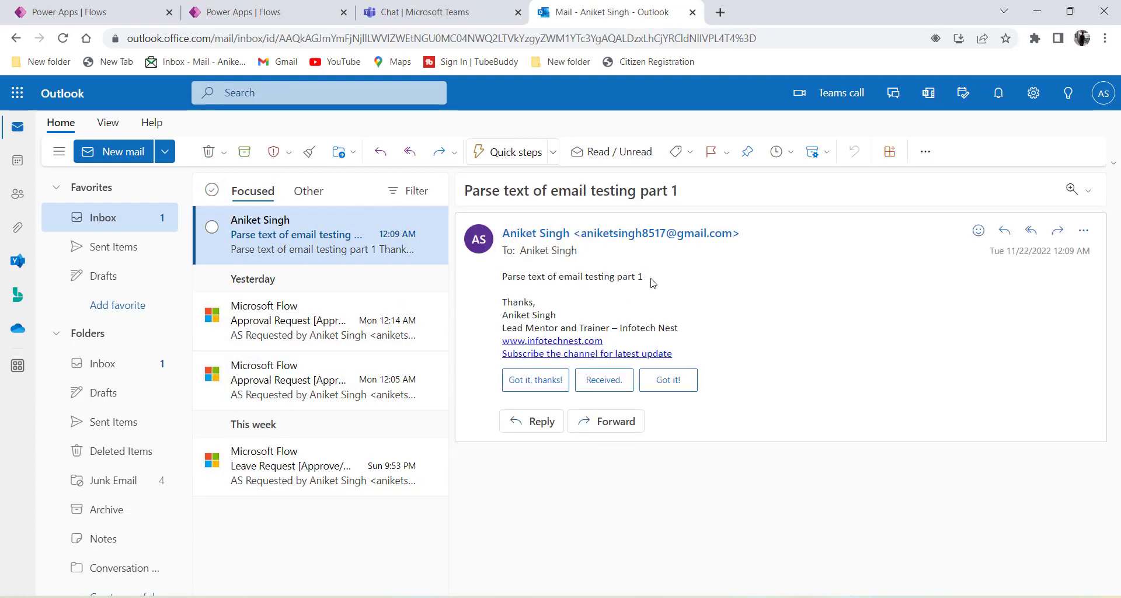
drag(644, 278, 505, 278)
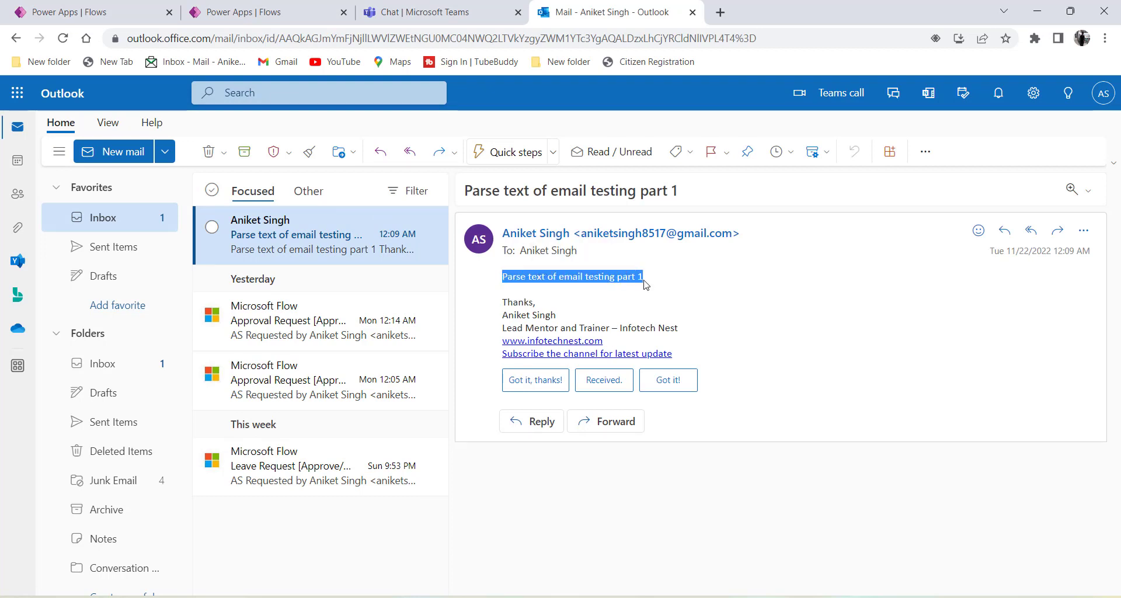
click(699, 362)
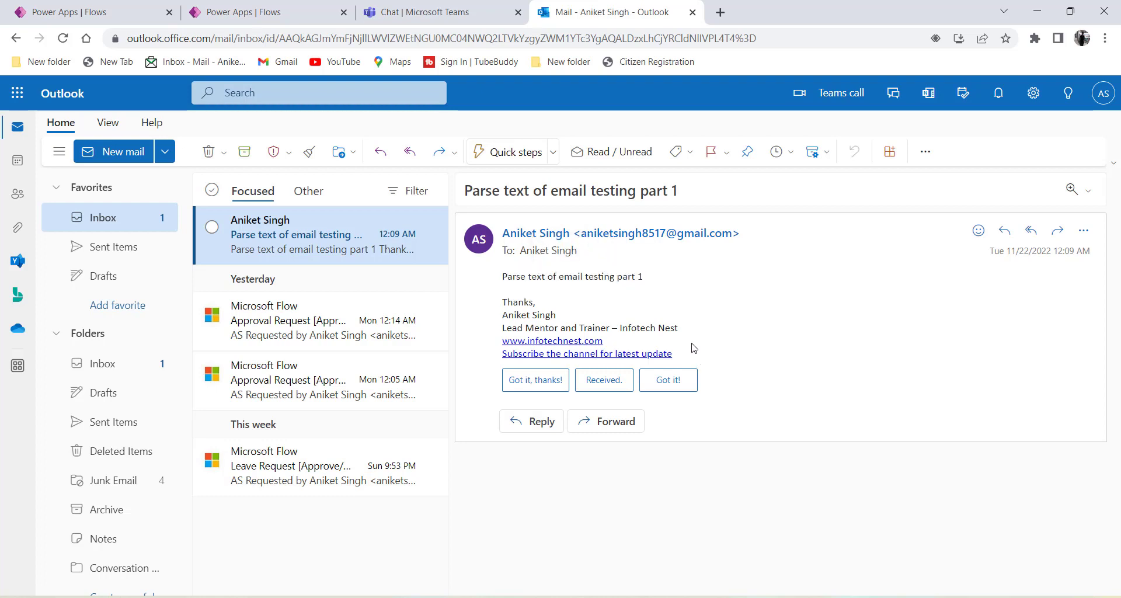
click(255, 16)
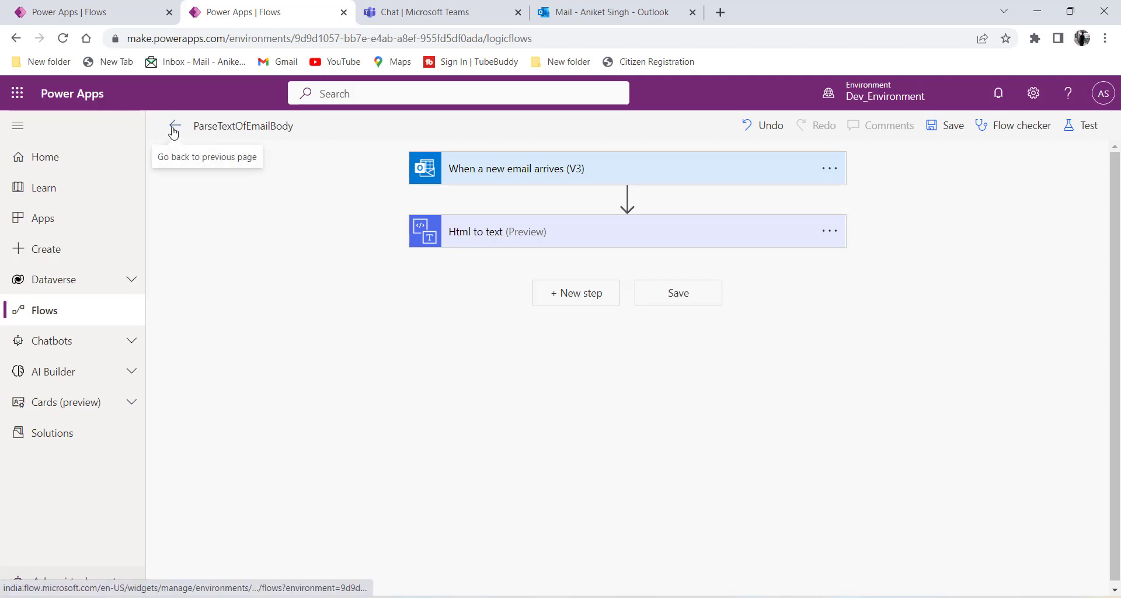
Step: Save the flow, reopen ParseTextOfEmailBody from Flows, and open its latest succeeded run
click(946, 125)
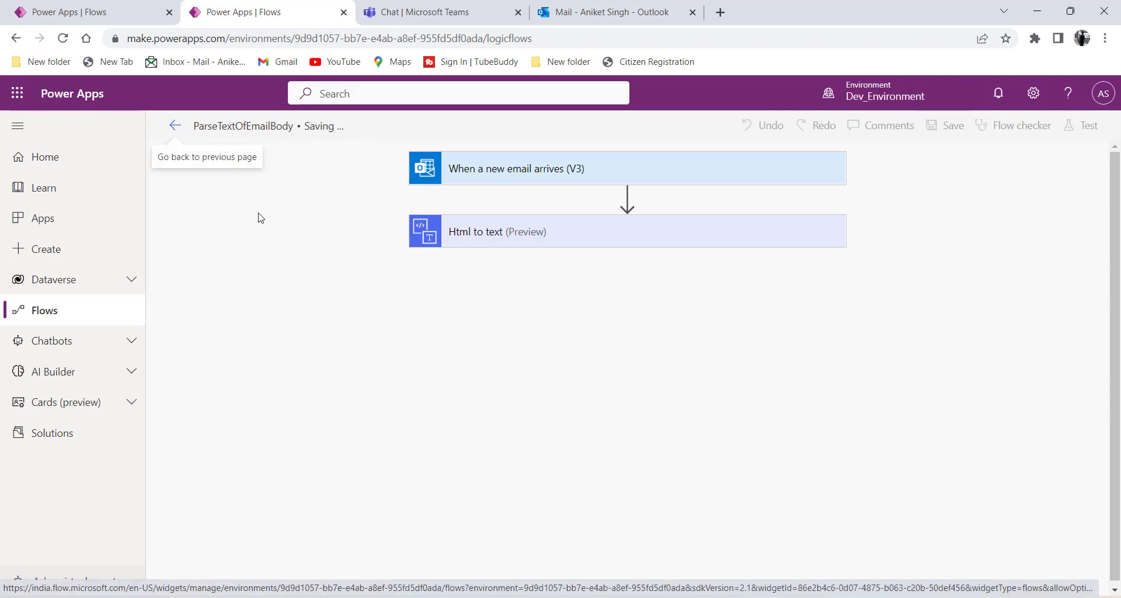
click(174, 126)
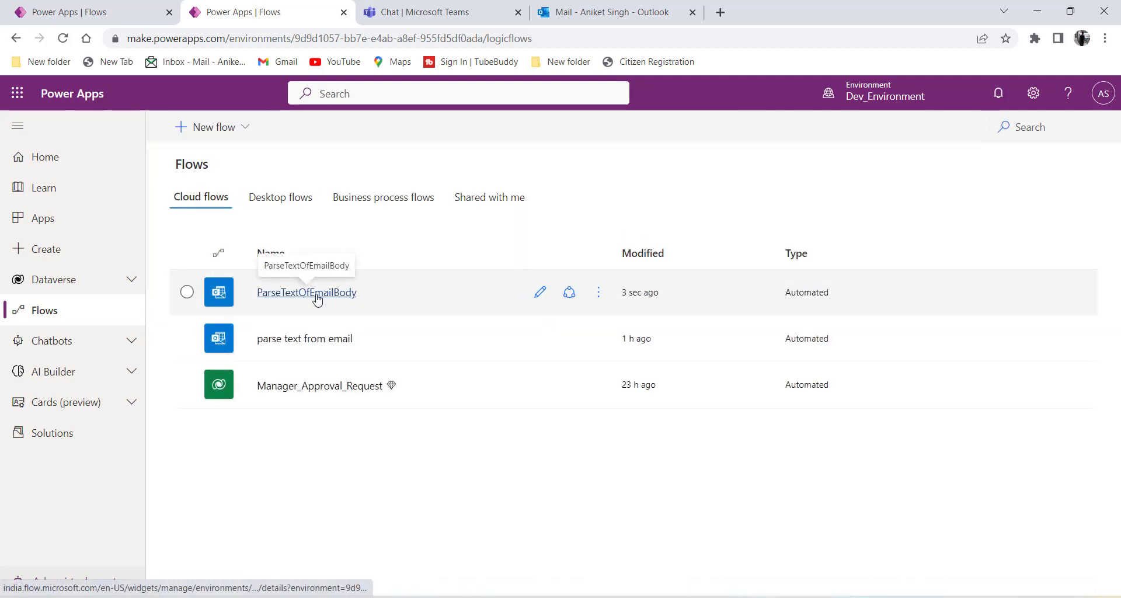
click(316, 293)
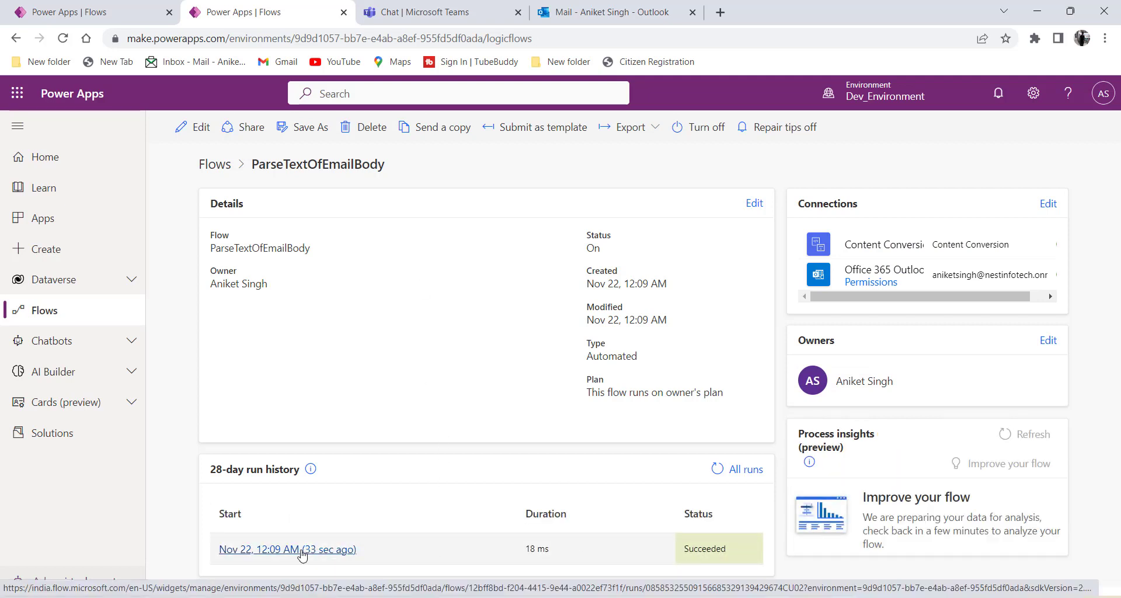
click(344, 549)
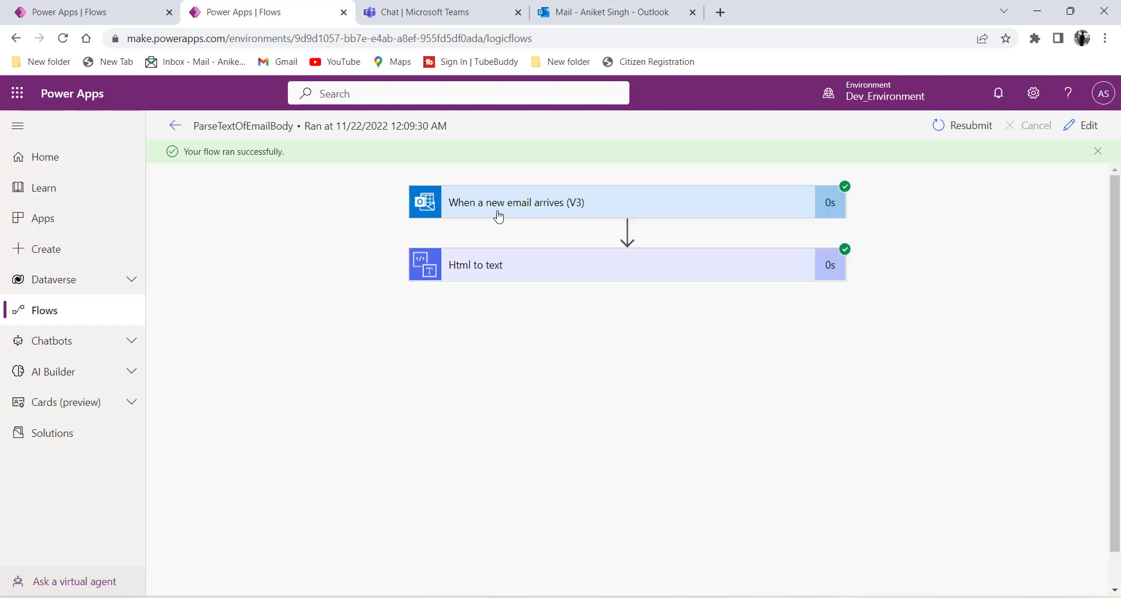
Step: Inspect the email trigger's full run inputs, including Include Attachments set to false
click(541, 207)
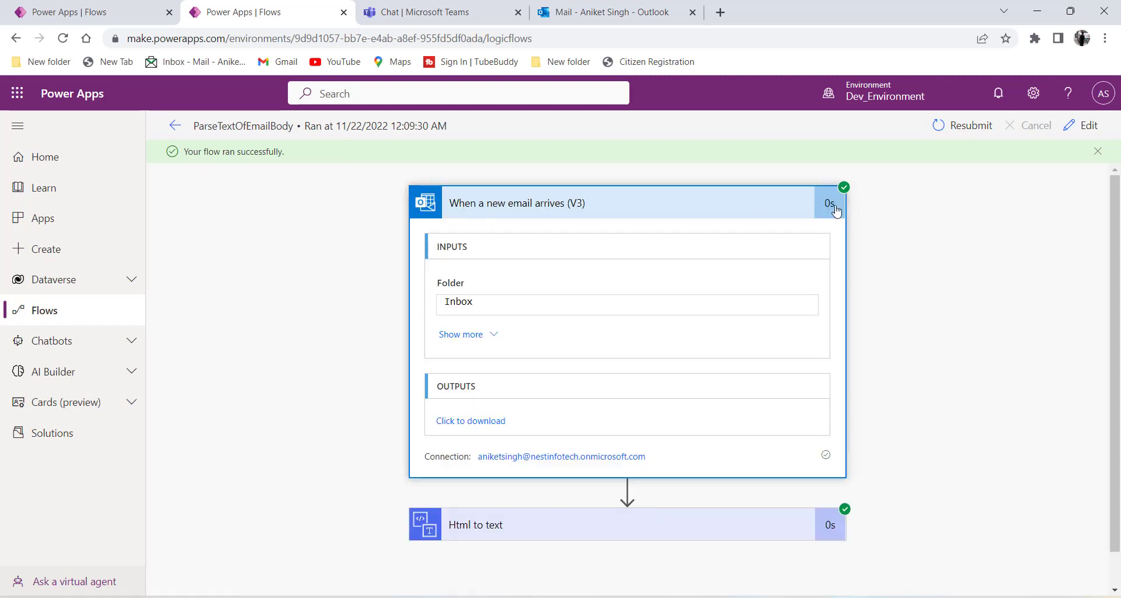
click(492, 335)
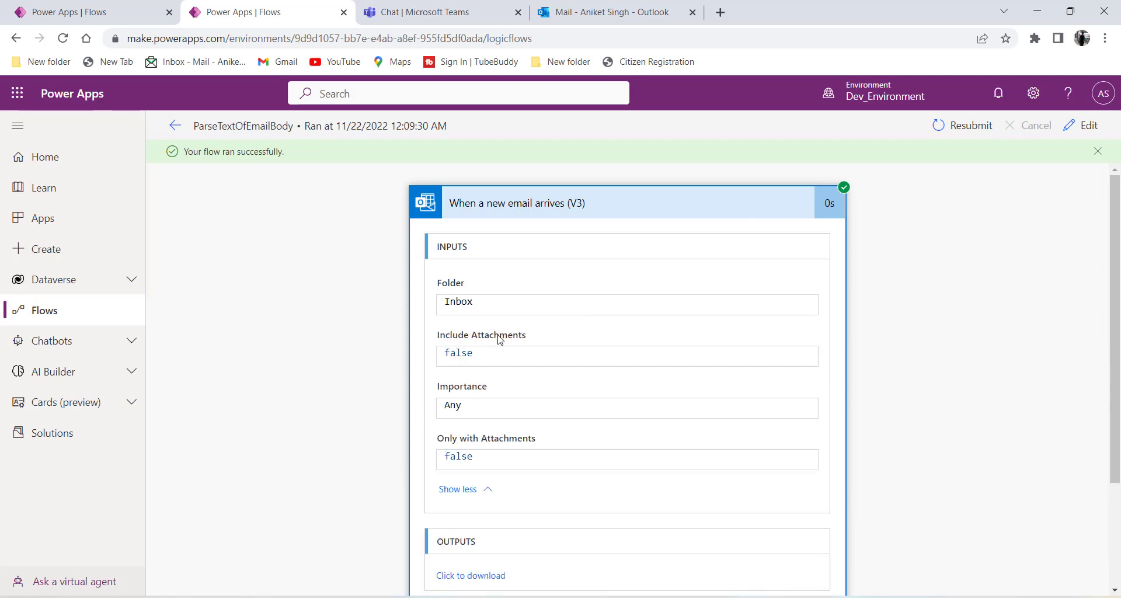
drag(474, 353, 424, 365)
click(525, 210)
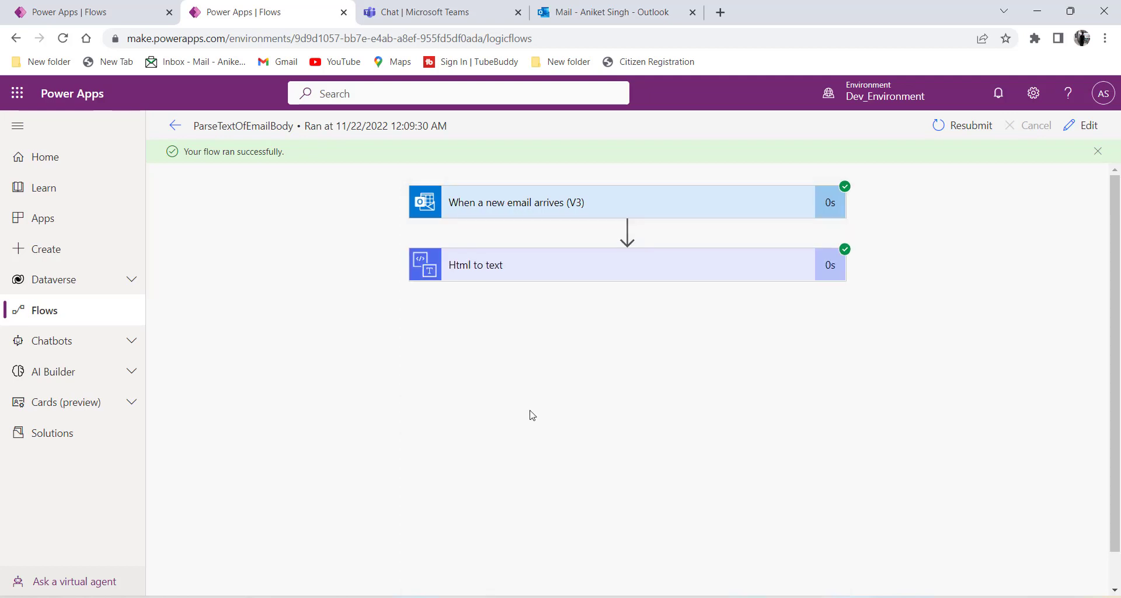
Step: Review the Html to text step's HTML input and its output 'Parse text of email testing part 1'
click(462, 269)
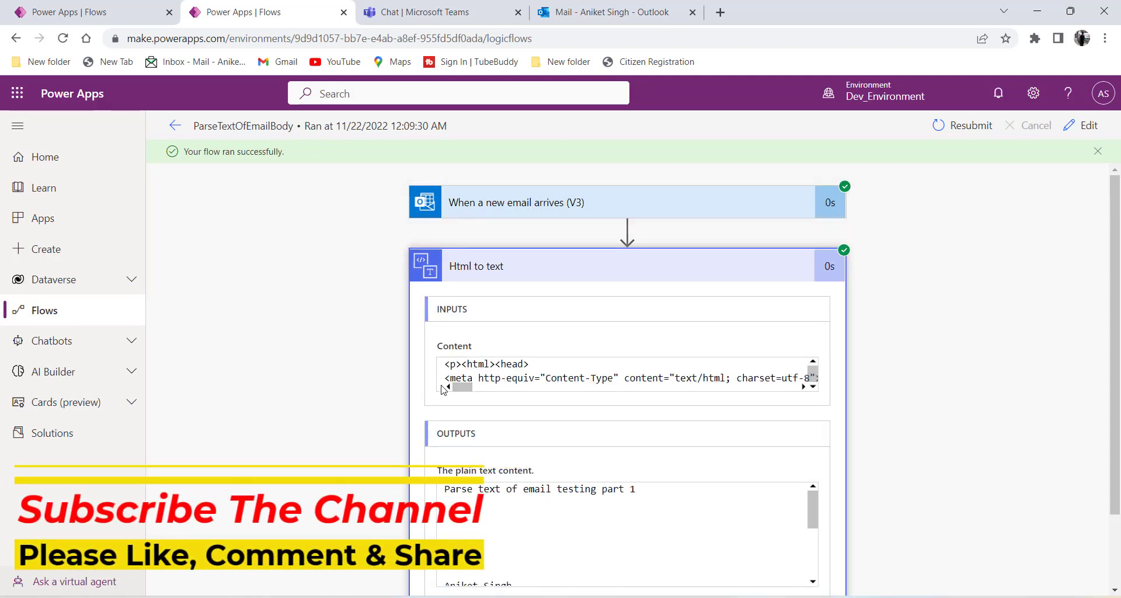
drag(445, 363, 529, 364)
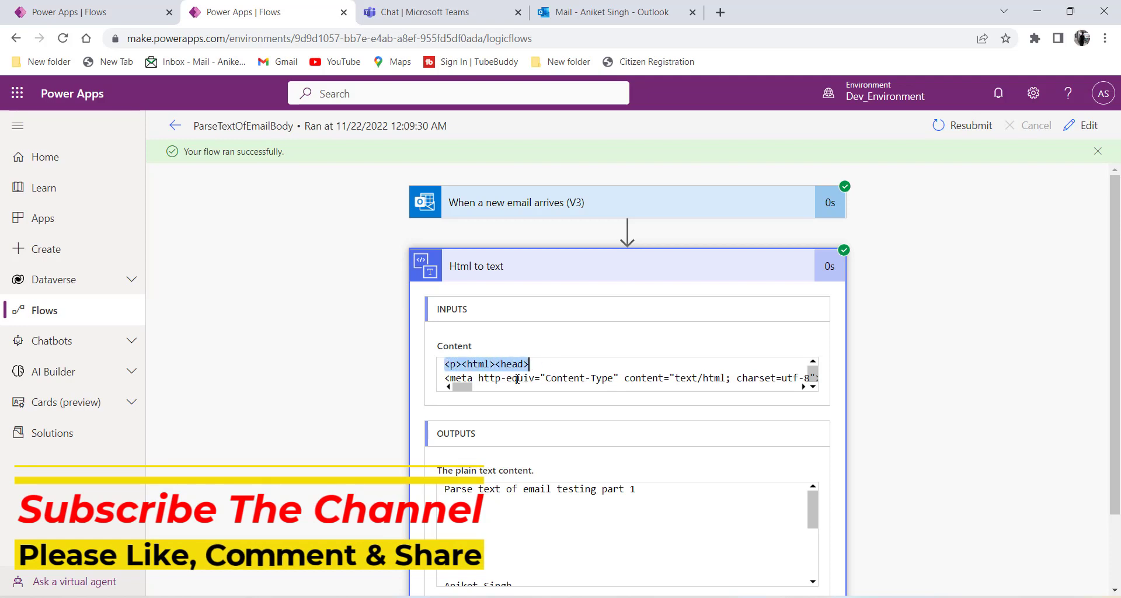
drag(456, 378, 796, 374)
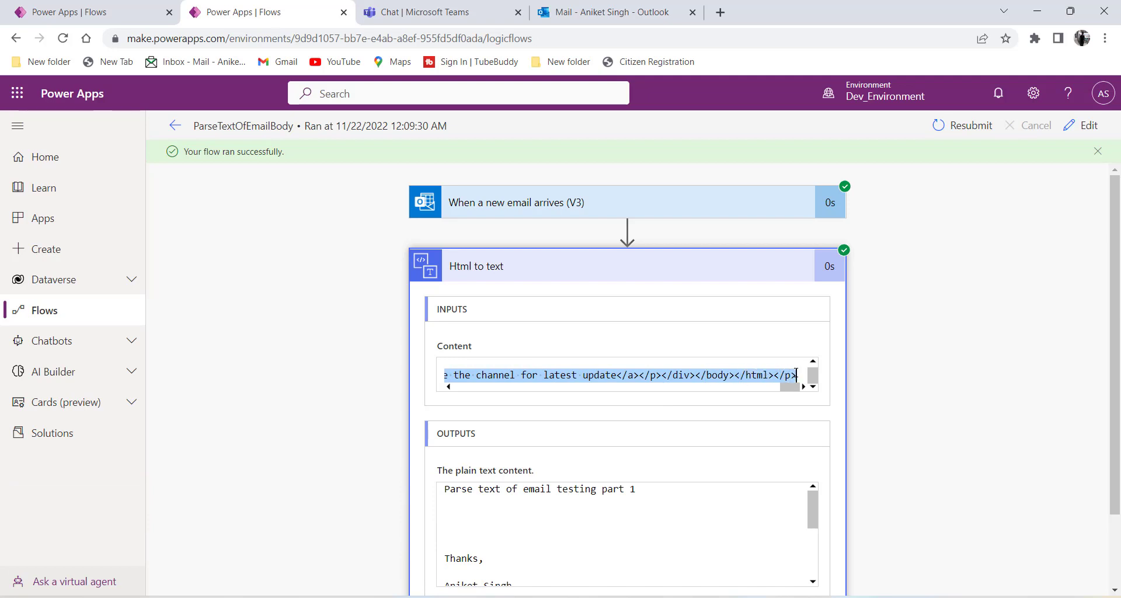
click(801, 371)
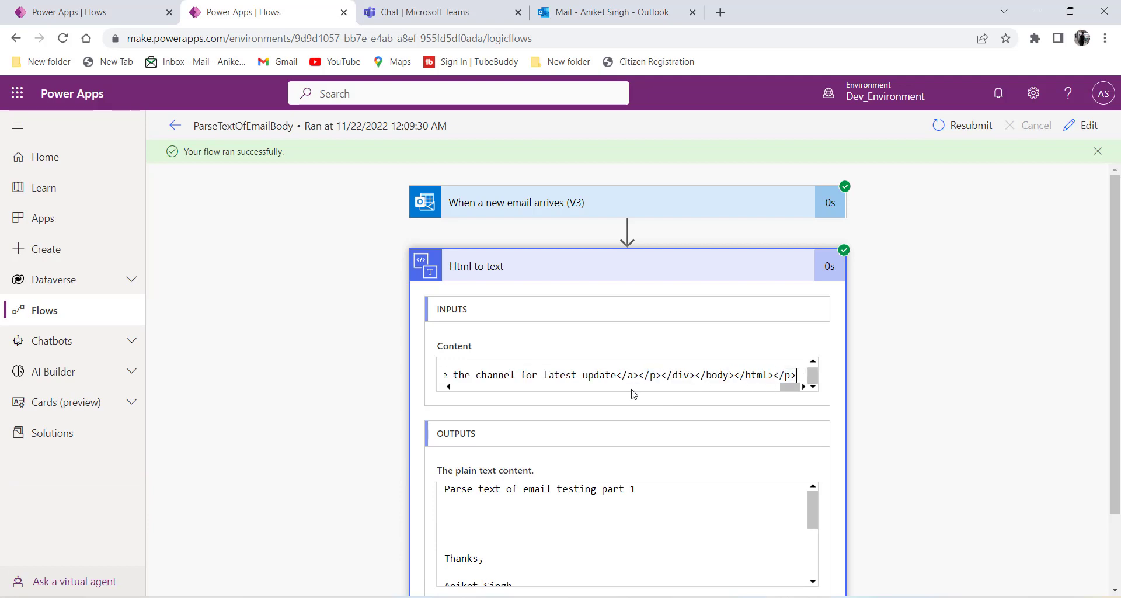
key(ctrl+a)
click(472, 203)
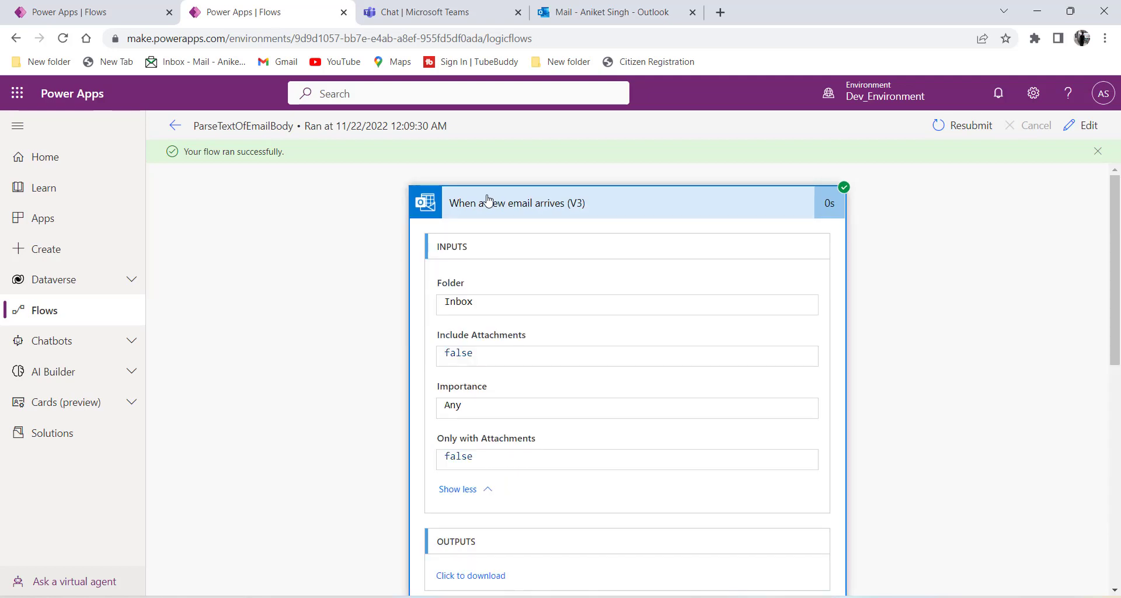
click(489, 201)
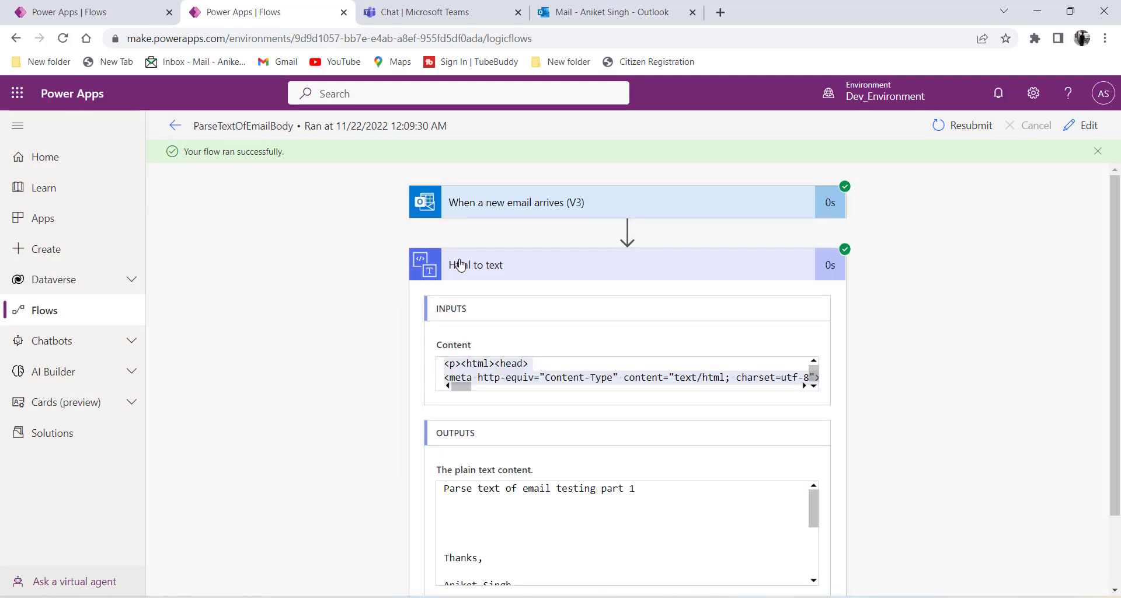
click(502, 272)
scroll(473, 237, down, 1)
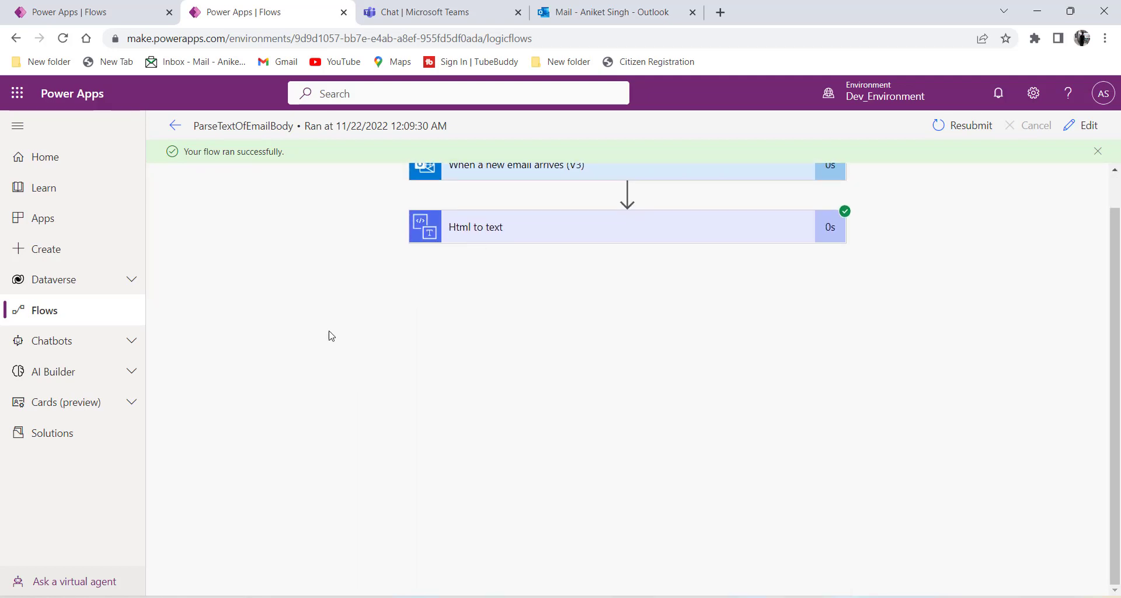
scroll(577, 487, down, 1)
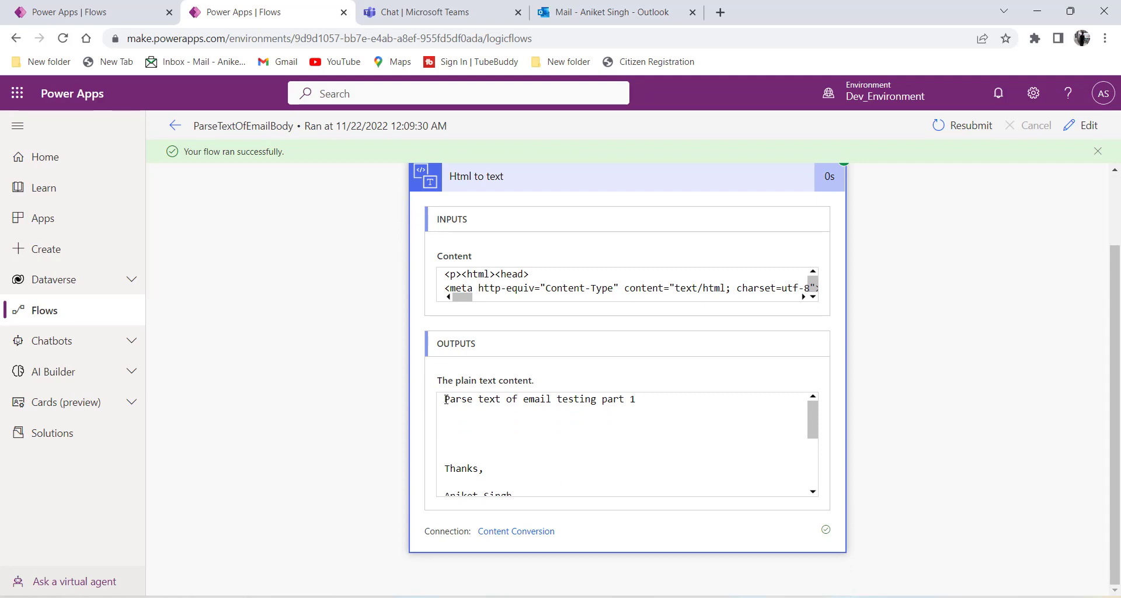
drag(445, 399, 645, 399)
click(535, 435)
scroll(452, 422, down, 1)
drag(486, 423, 442, 426)
drag(512, 450, 445, 452)
click(446, 435)
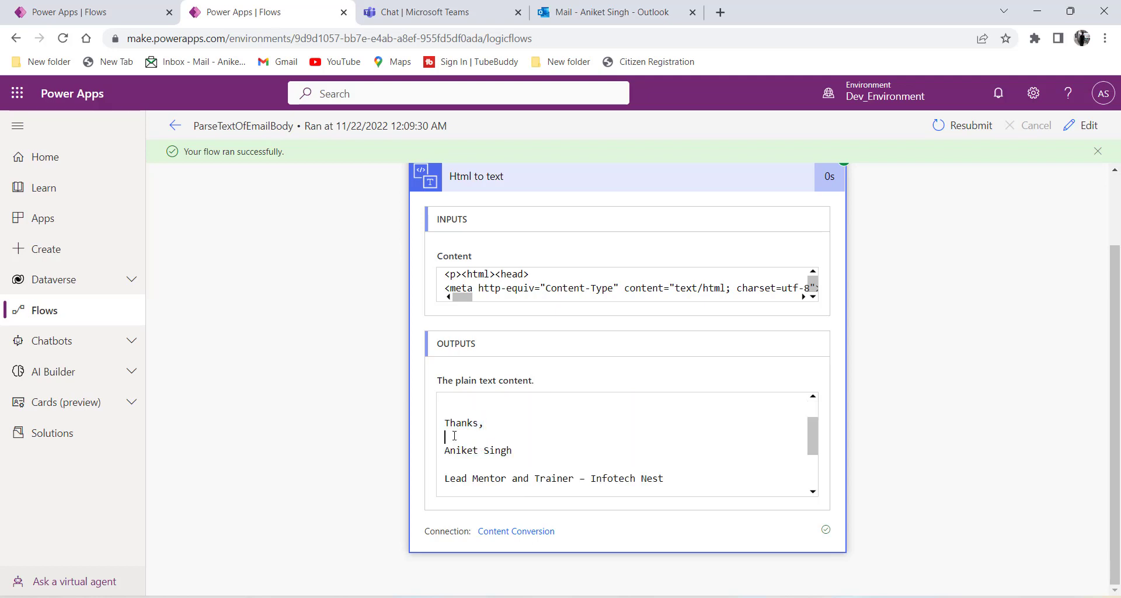
drag(486, 425, 446, 411)
drag(522, 453, 565, 450)
click(489, 437)
scroll(521, 453, up, 2)
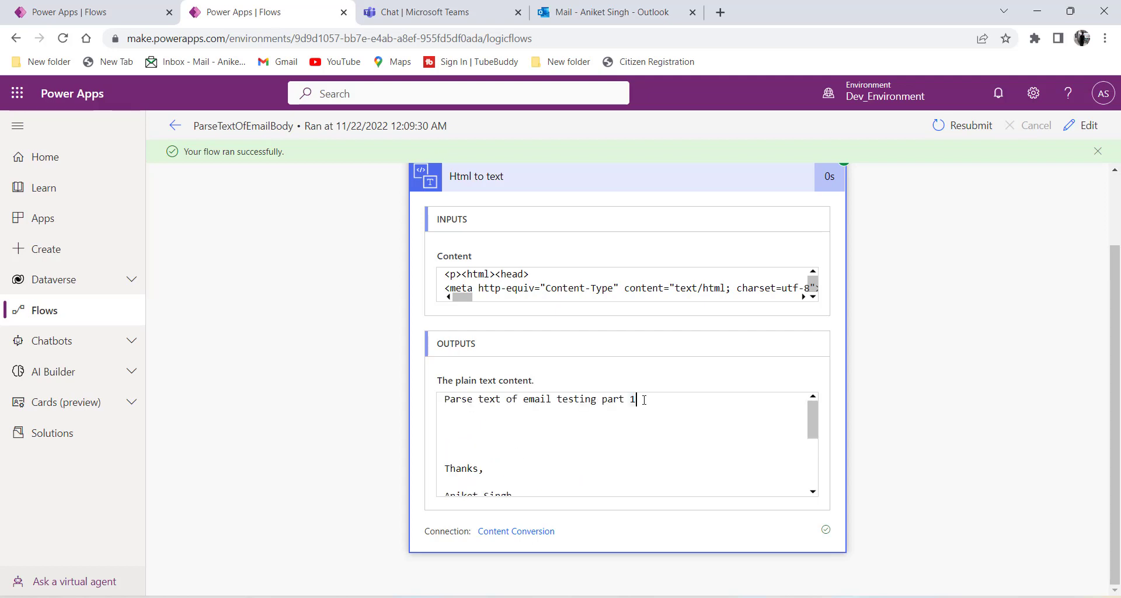
drag(644, 400, 443, 407)
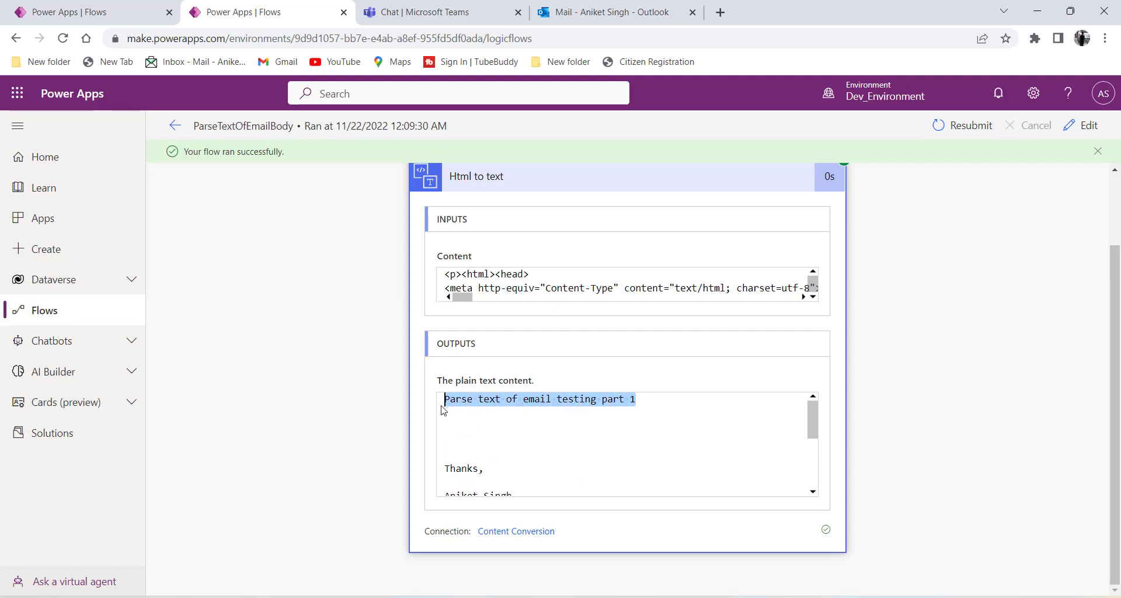
click(445, 455)
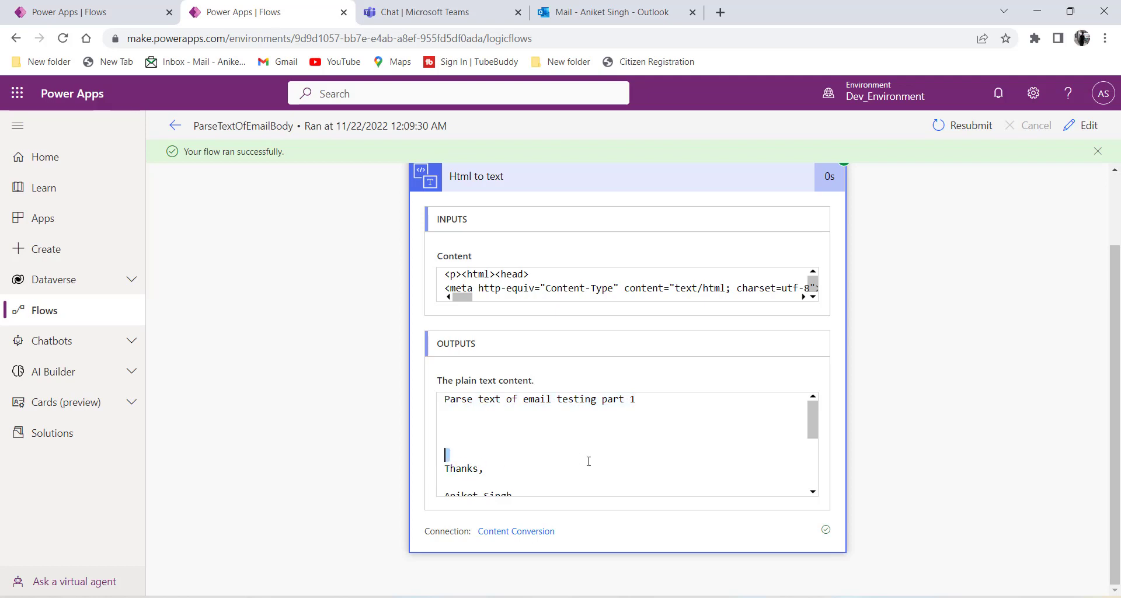
drag(589, 461, 756, 474)
click(626, 445)
click(474, 437)
drag(447, 420, 539, 425)
click(510, 457)
click(445, 410)
click(458, 437)
click(454, 456)
click(452, 413)
double_click(647, 403)
click(660, 416)
scroll(660, 416, down, 2)
scroll(660, 418, up, 2)
scroll(659, 418, down, 2)
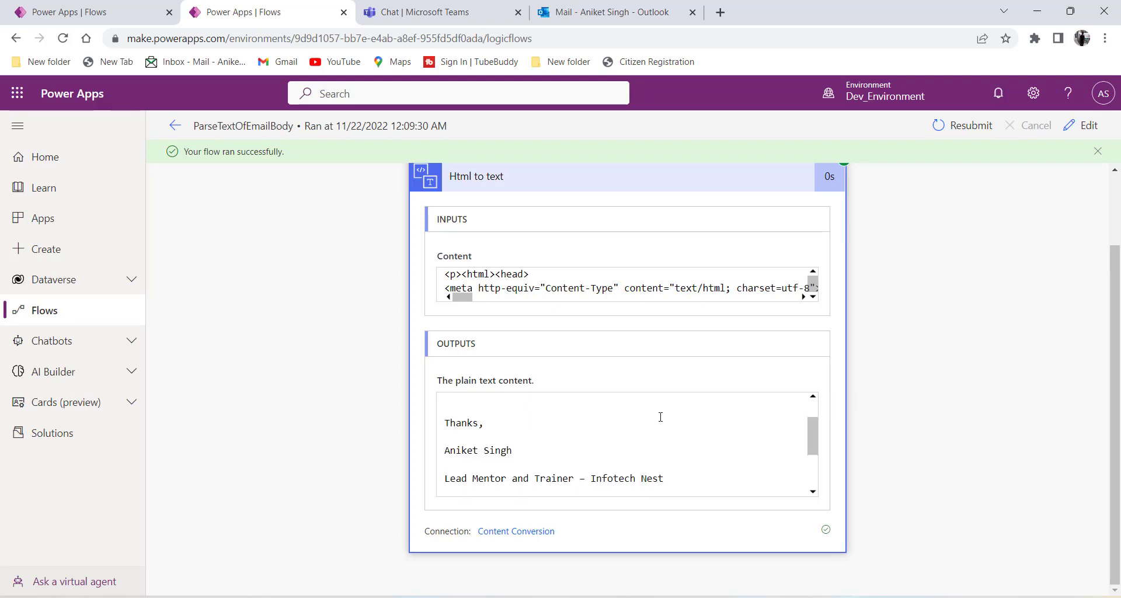
double_click(472, 428)
scroll(485, 433, up, 1)
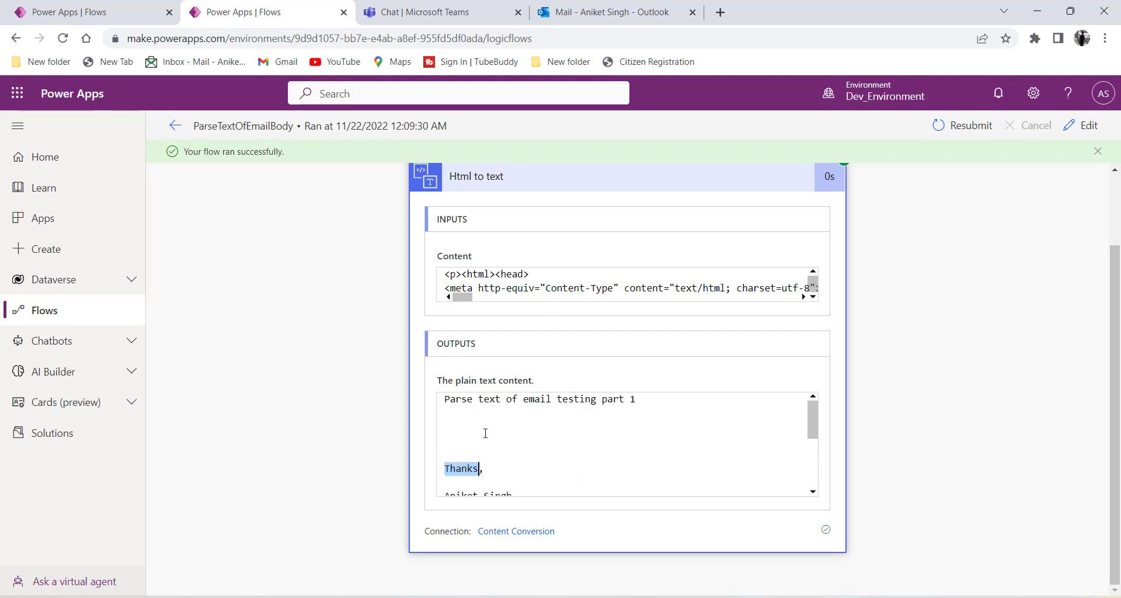
click(485, 433)
drag(484, 471, 432, 467)
click(444, 407)
drag(475, 467, 445, 468)
click(639, 401)
scroll(639, 403, down, 2)
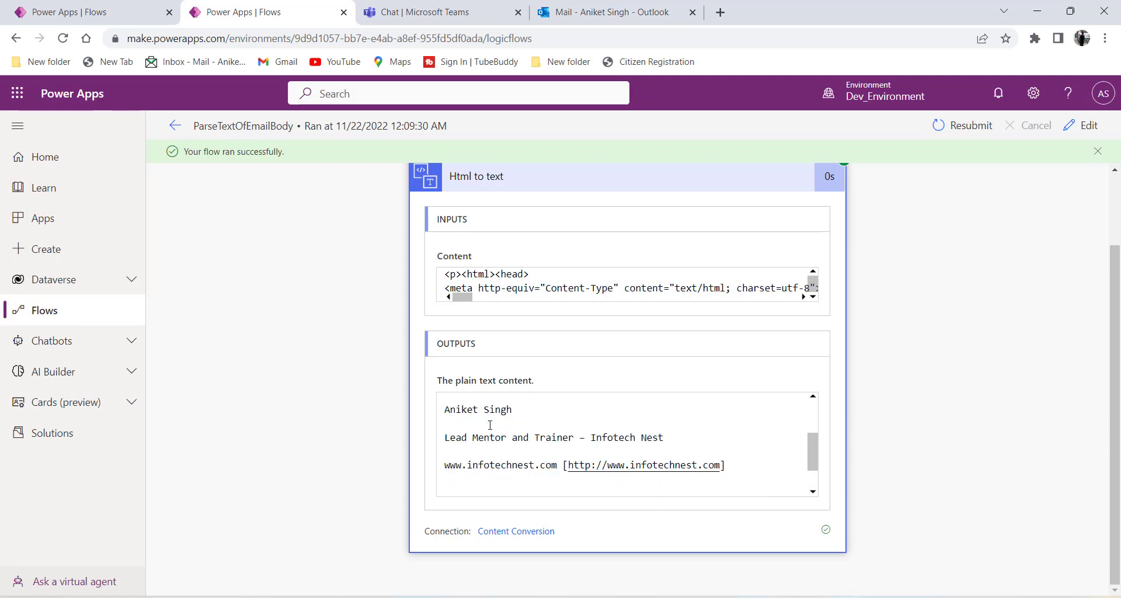
scroll(463, 429, up, 1)
drag(445, 429, 783, 484)
click(799, 468)
scroll(799, 468, up, 3)
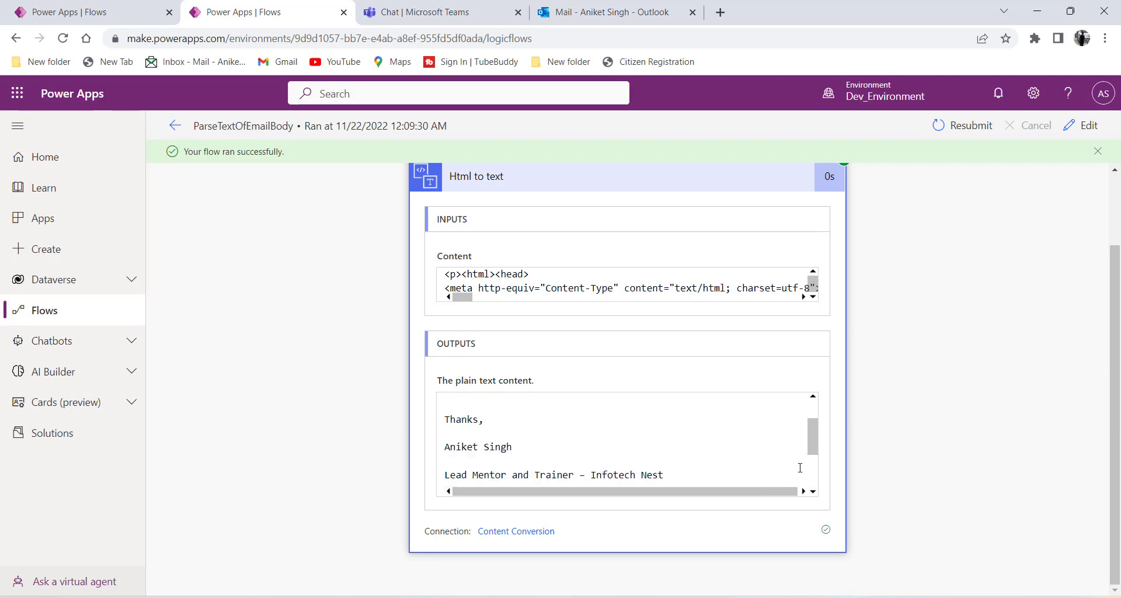
scroll(888, 445, up, 1)
scroll(882, 426, up, 1)
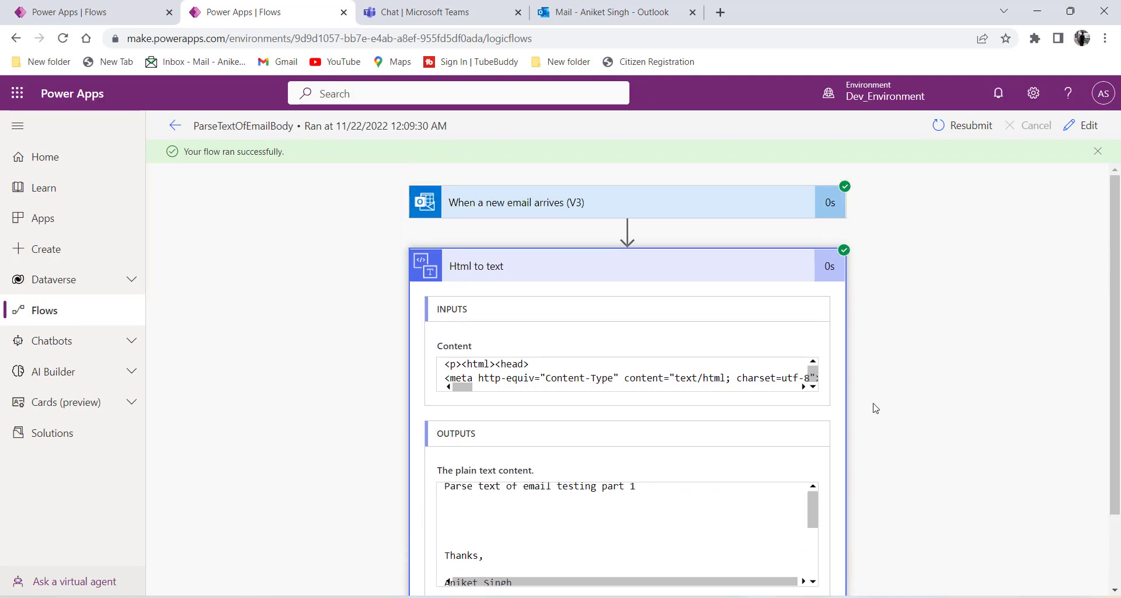
click(677, 278)
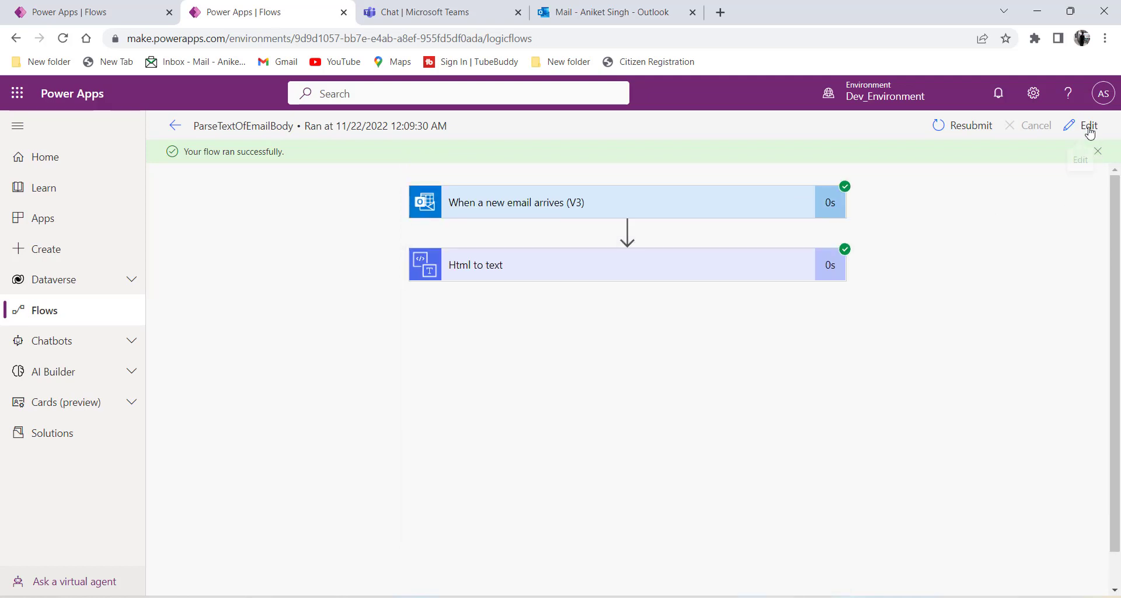
Step: In edit mode, add a Compose action whose Inputs is Html to text's 'The plain text content'
click(1085, 127)
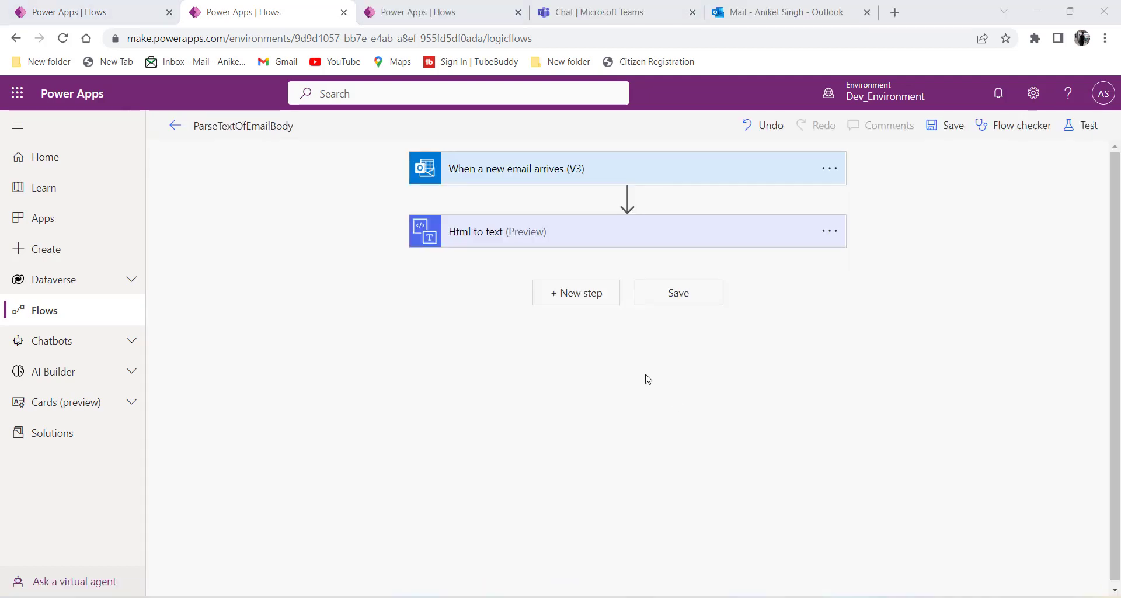
click(578, 308)
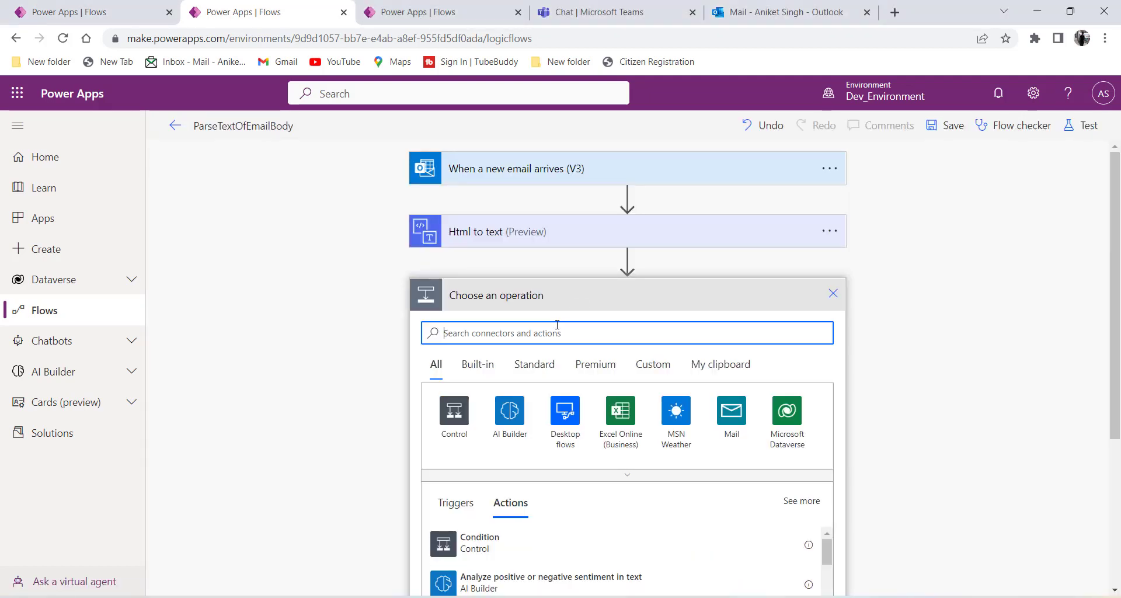
text(co)
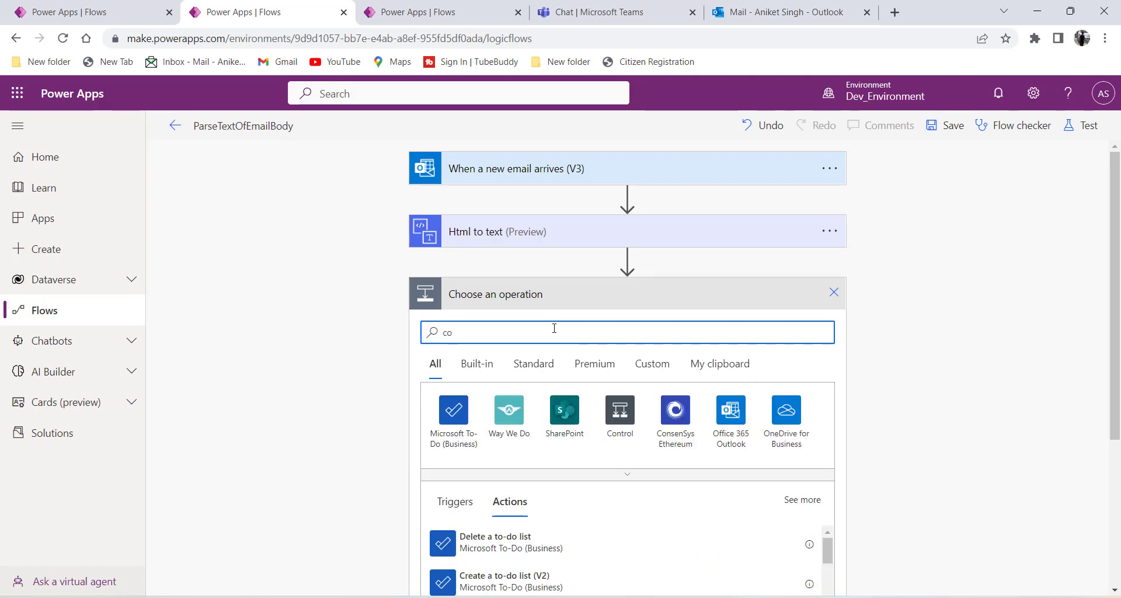
text(mpose)
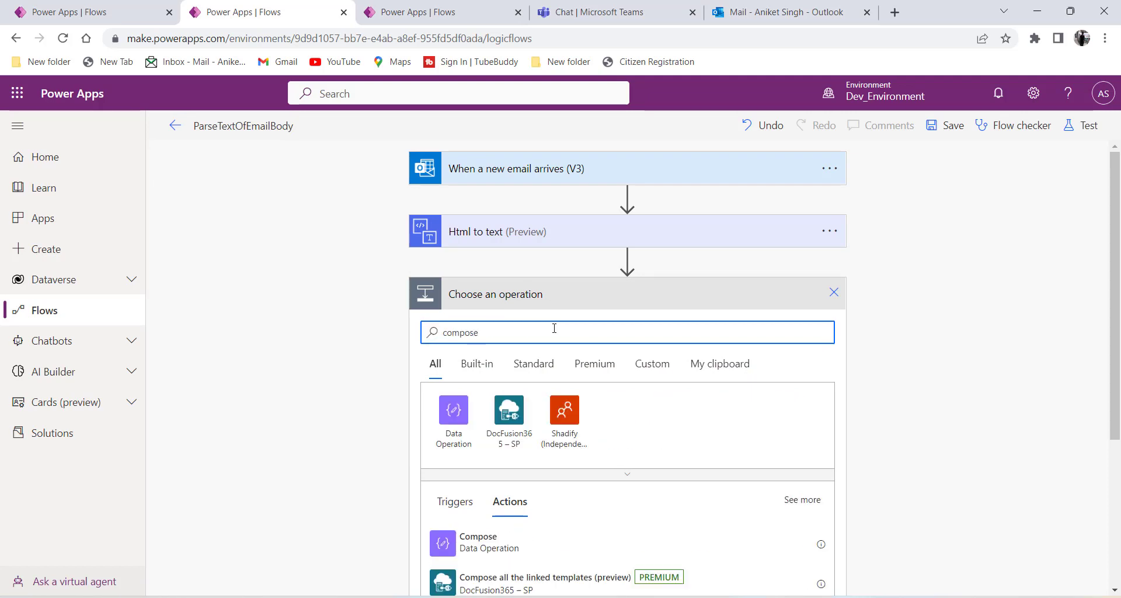
scroll(554, 328, down, 1)
click(476, 474)
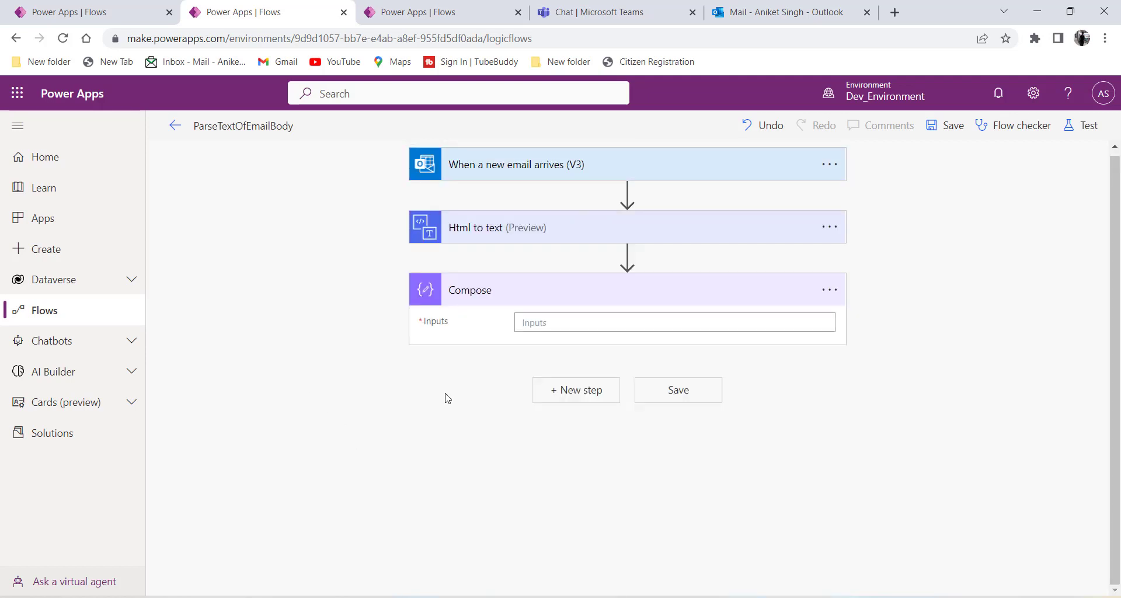
click(544, 323)
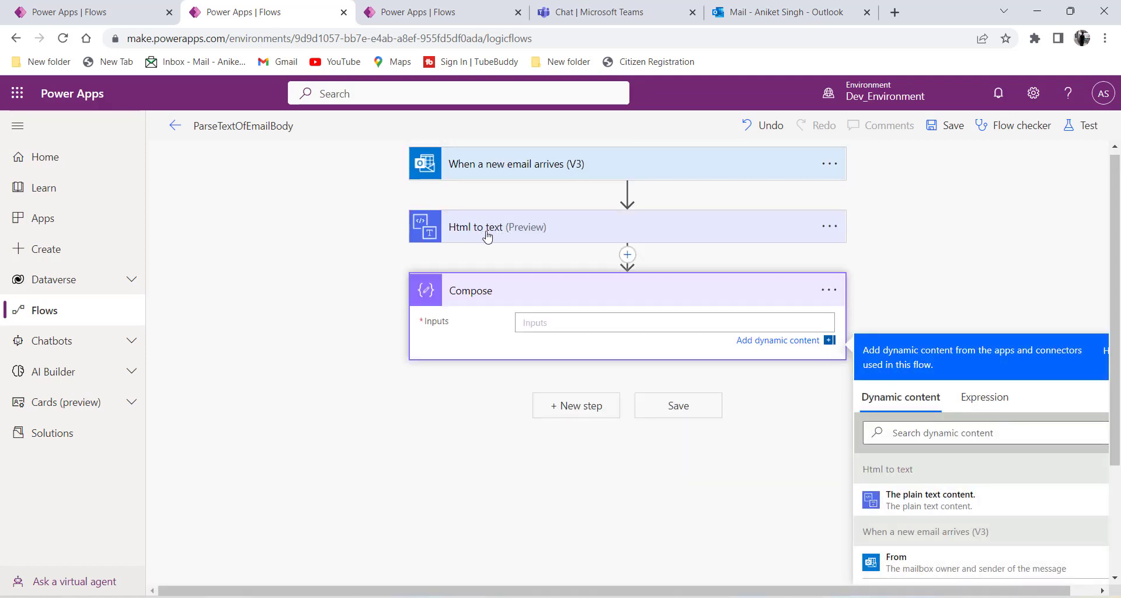
scroll(947, 299, down, 1)
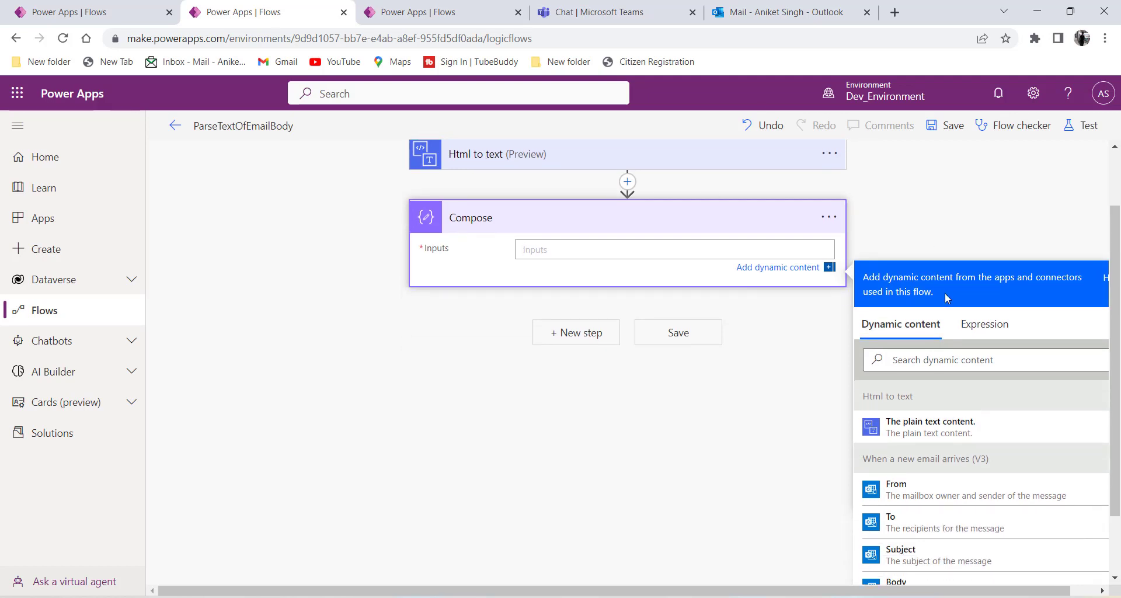
click(903, 430)
scroll(719, 442, up, 1)
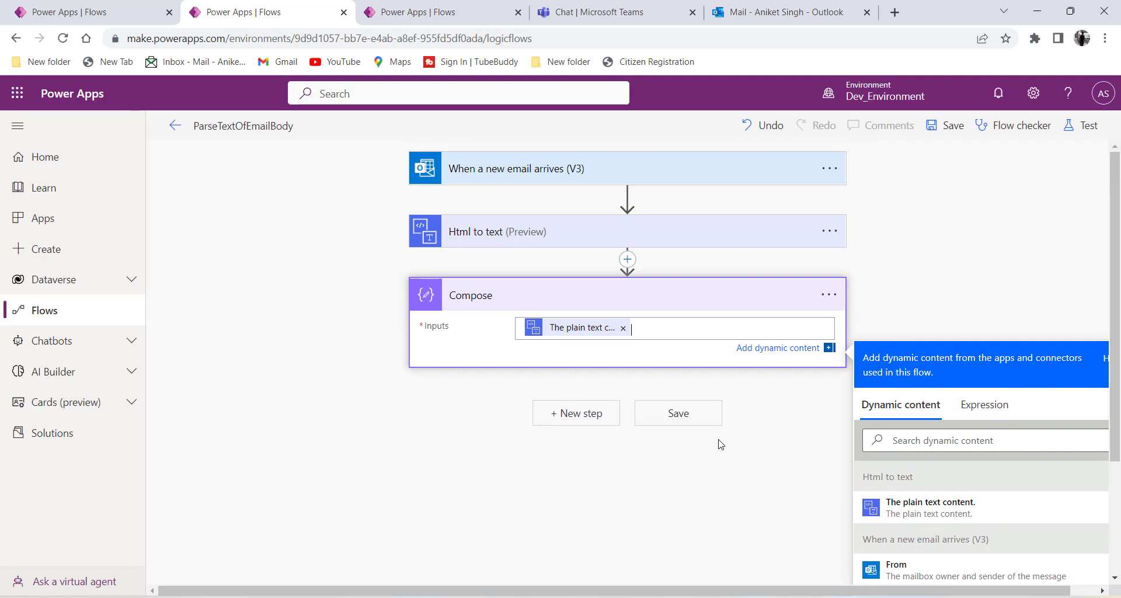
click(526, 244)
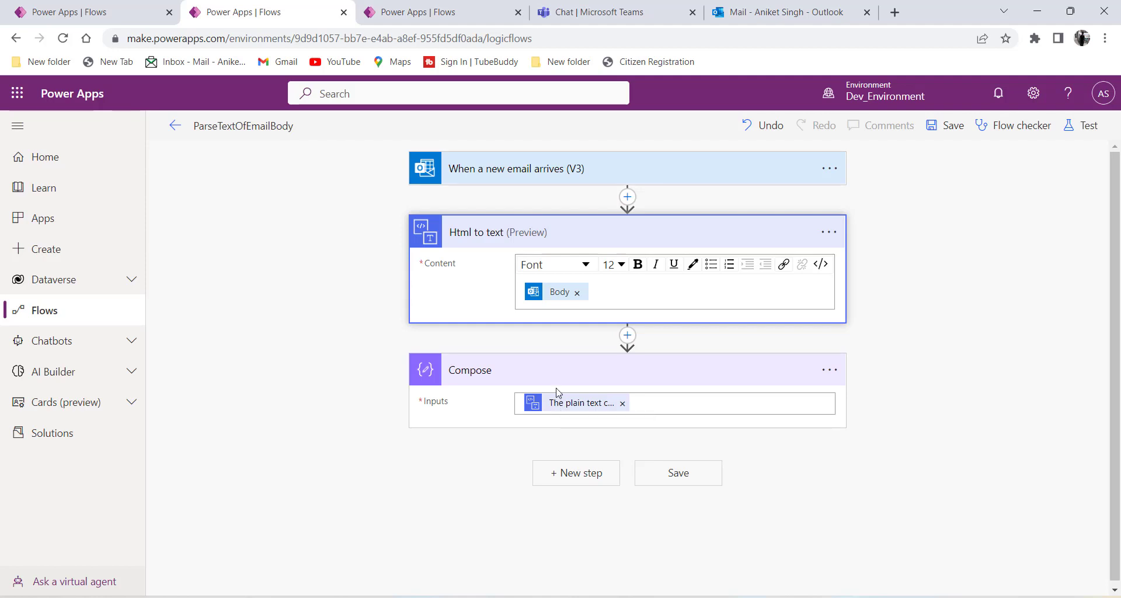
Step: Rename the Compose step to 'Compose Email Body'
click(829, 370)
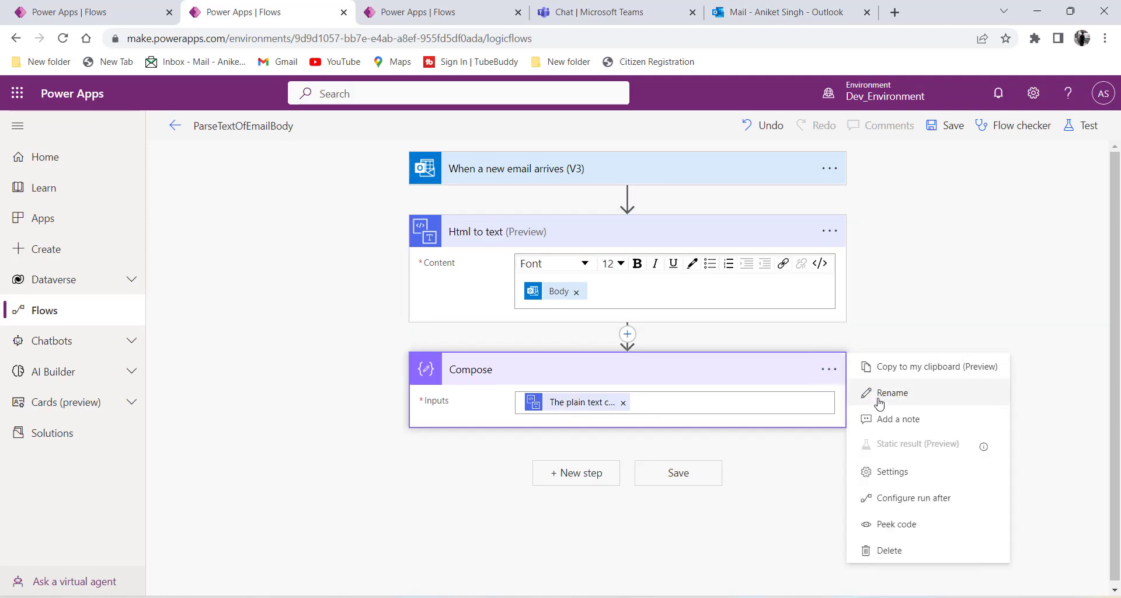
click(876, 392)
click(659, 367)
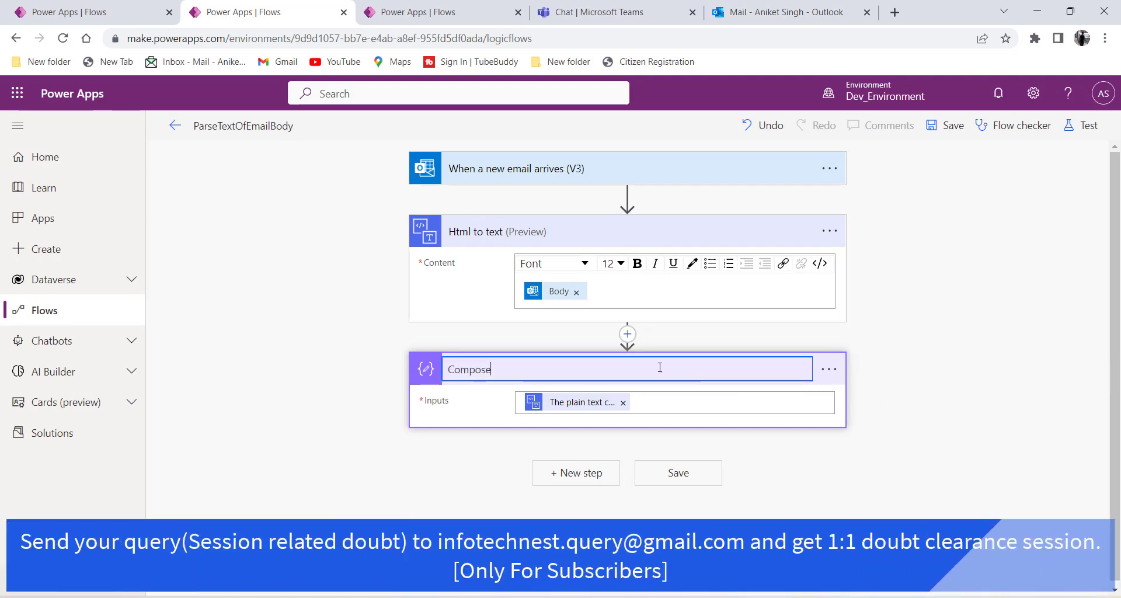
text(Email Body)
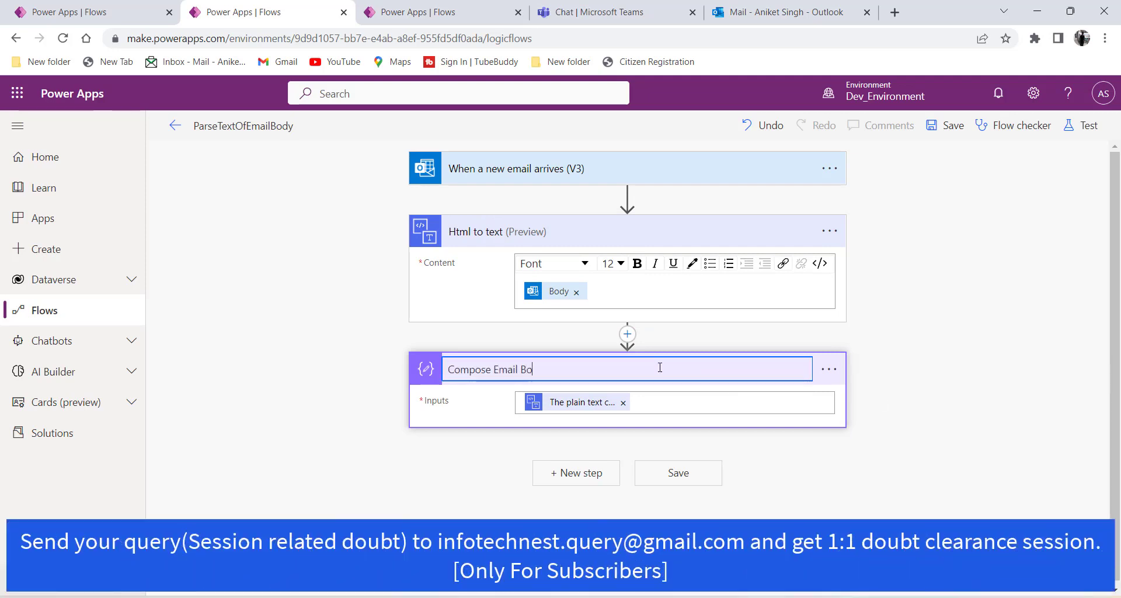
click(727, 354)
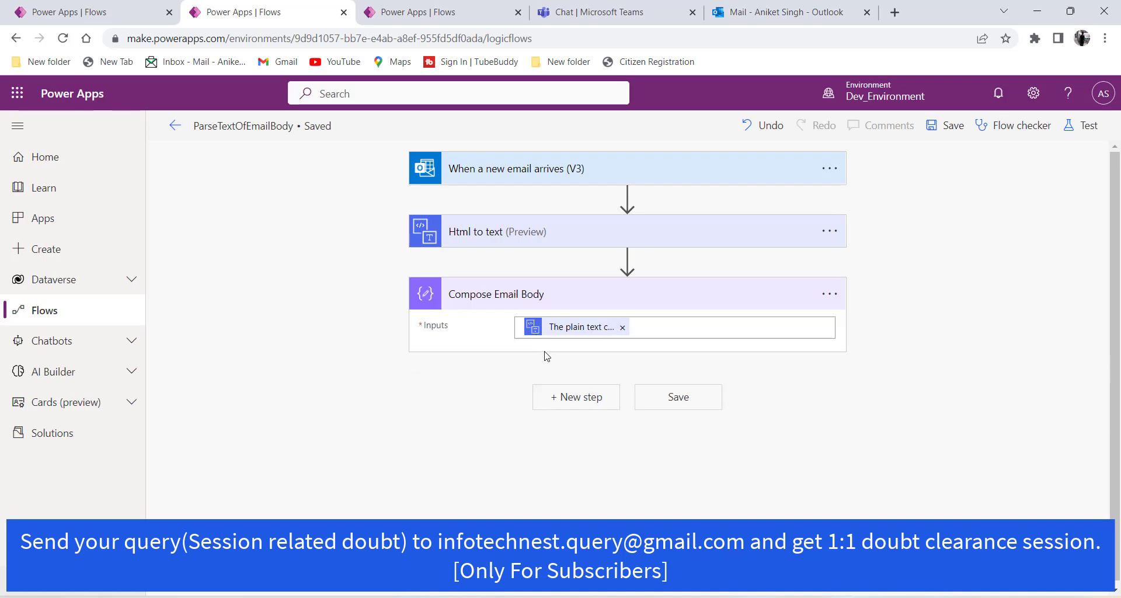
click(574, 398)
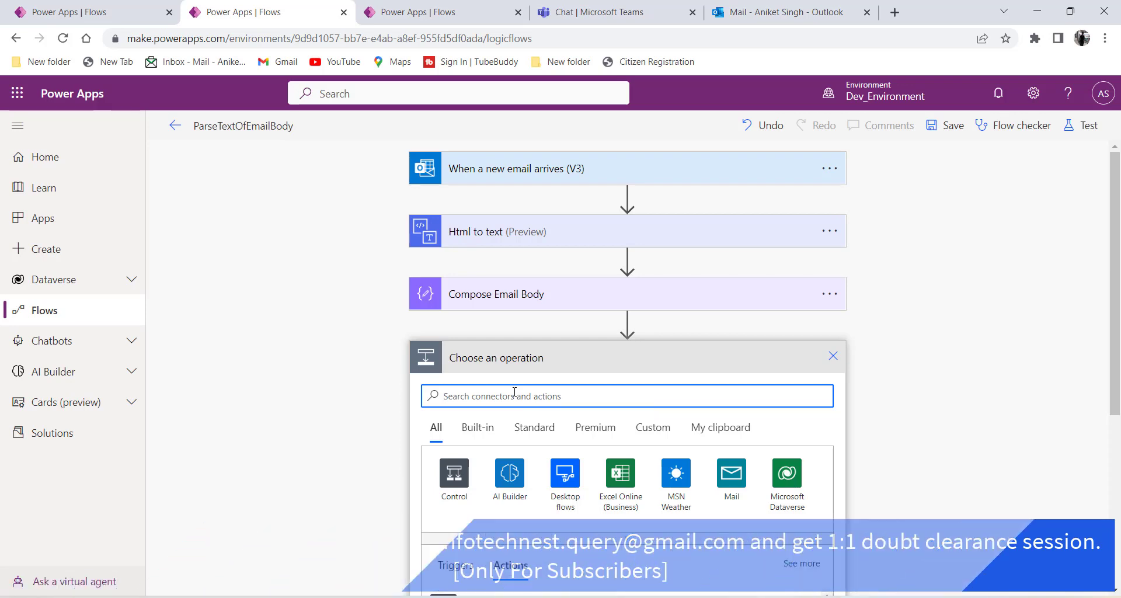
Step: Add another Compose action whose Inputs contains only a line break
text(compose)
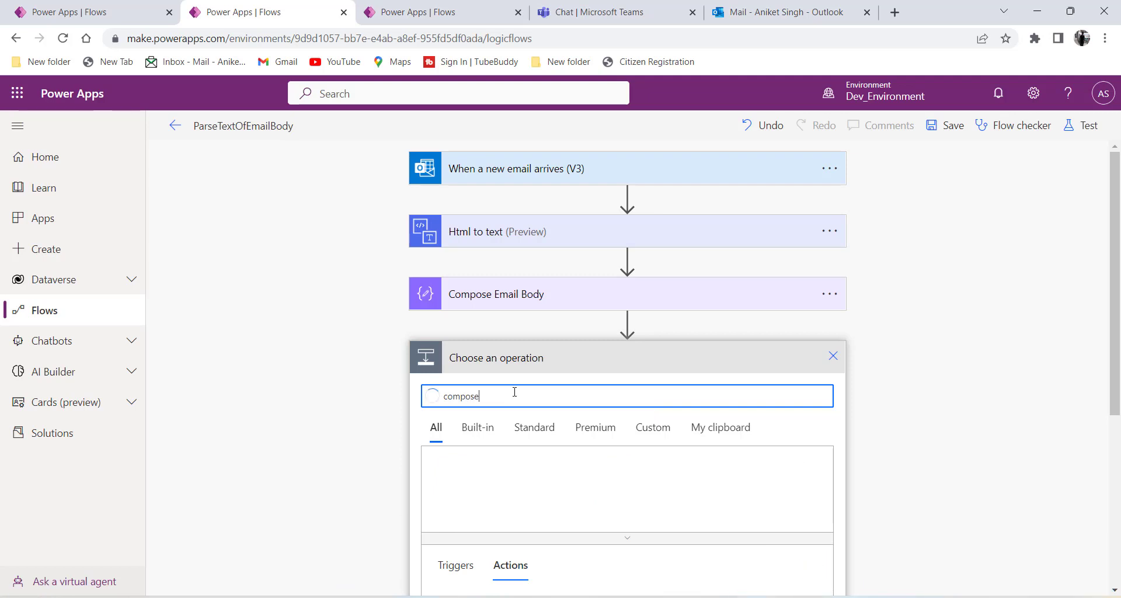
scroll(400, 420, down, 2)
click(456, 459)
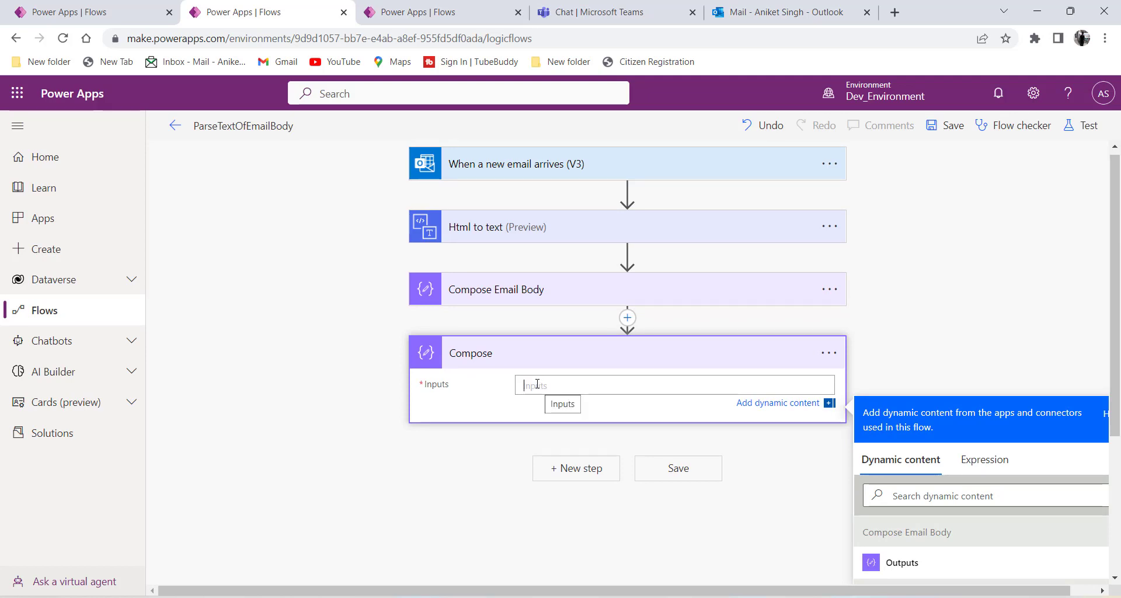
key(Return)
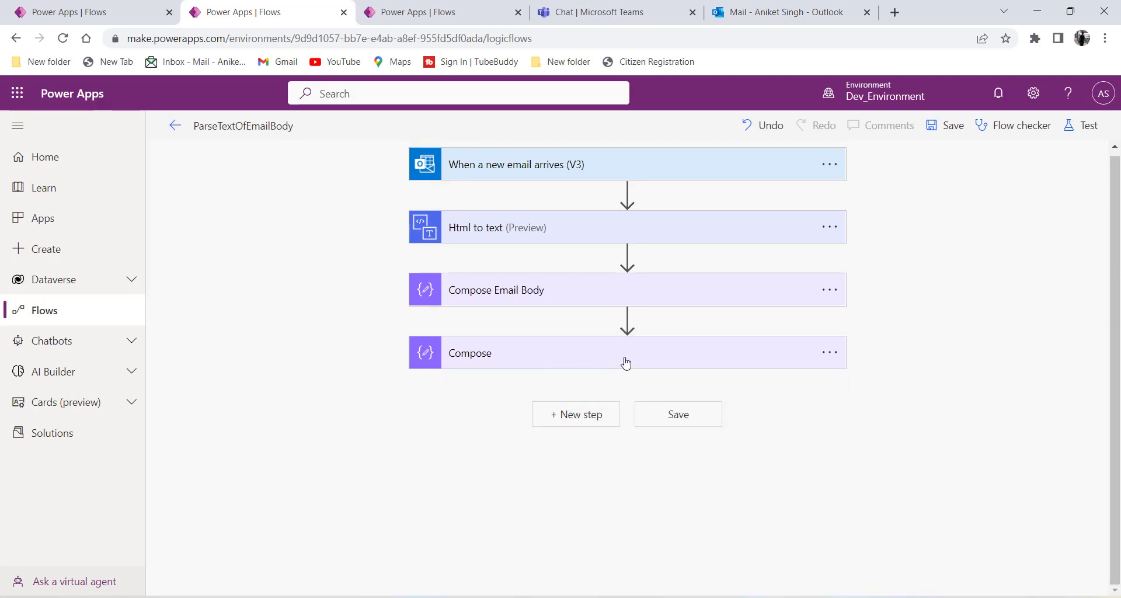
Step: Rename the new Compose step to 'Compose NewLine'
click(828, 354)
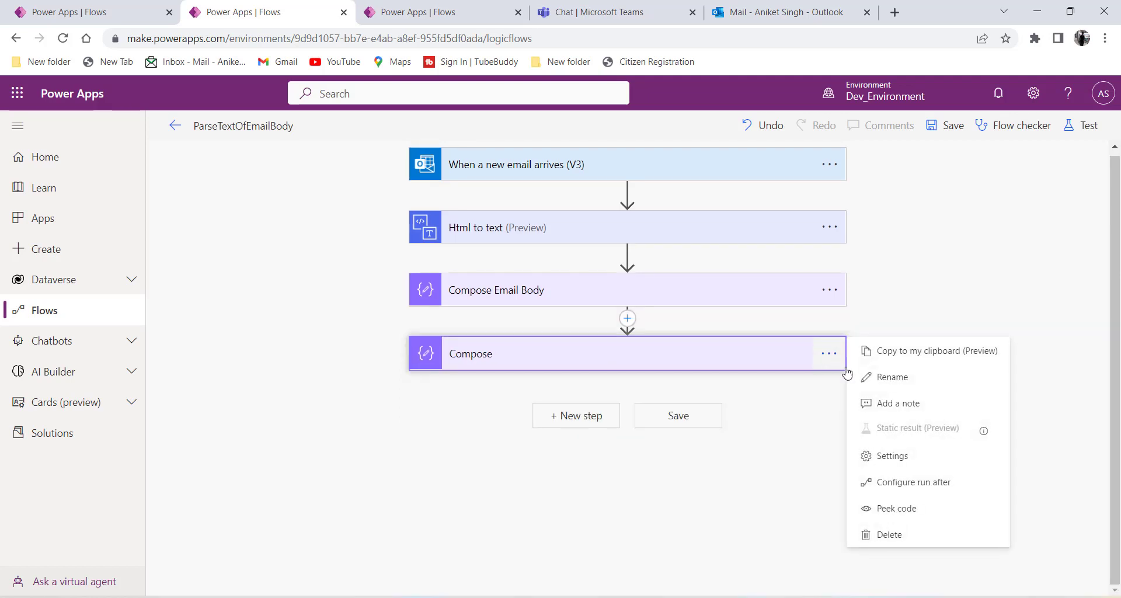
click(876, 379)
click(680, 348)
text(MewLin)
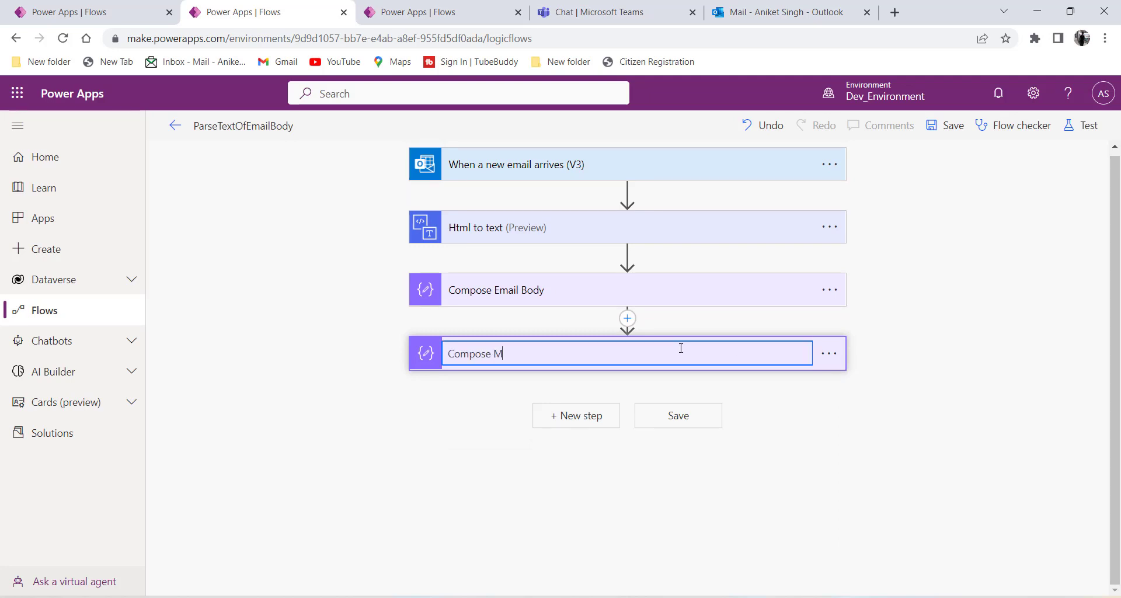
text(ewLine)
click(319, 340)
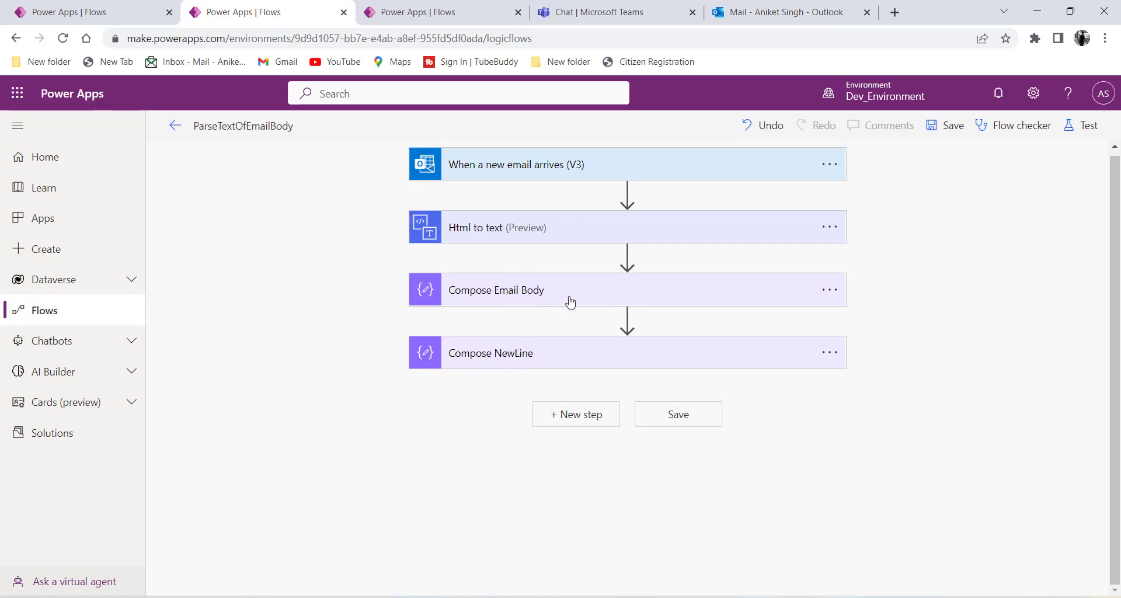
click(579, 417)
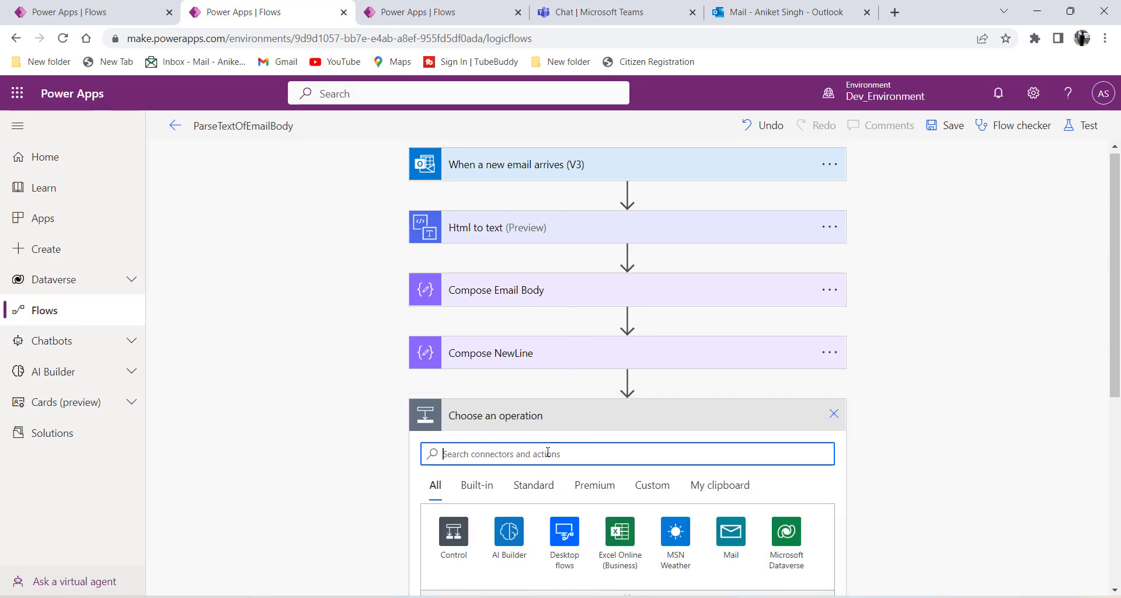
Step: Add a third Compose action and start its Inputs expression with an empty replace()
text(compose)
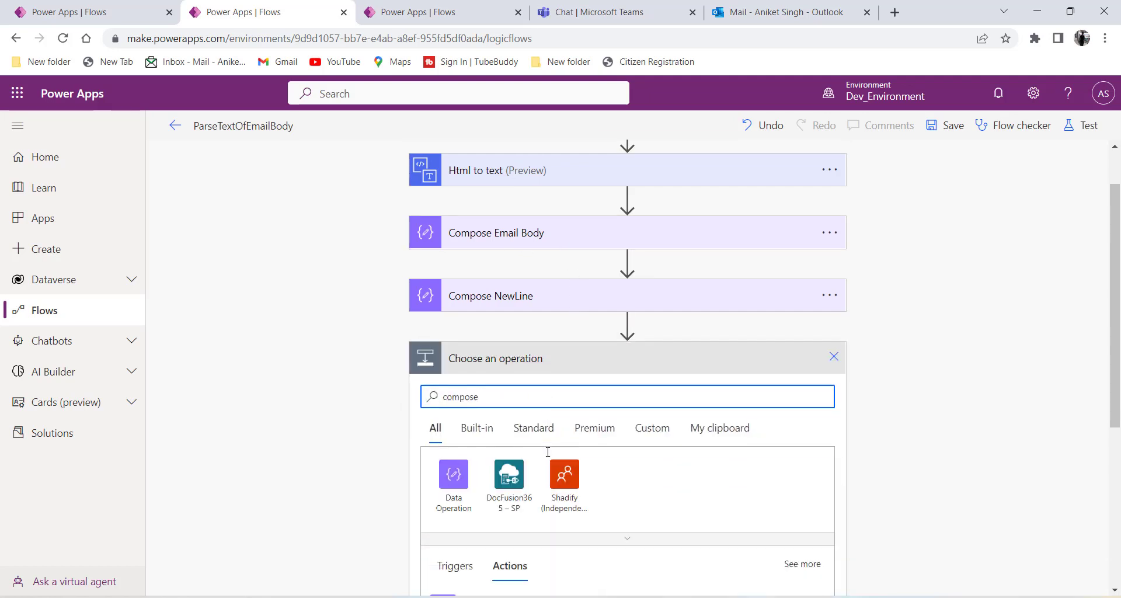
scroll(514, 462, down, 3)
click(463, 450)
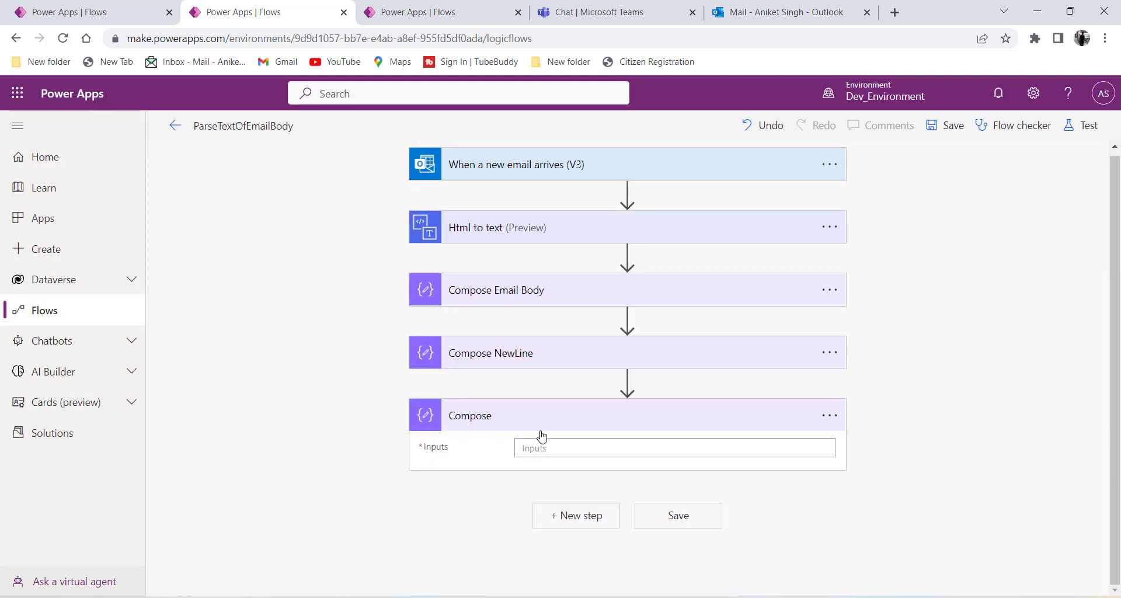
click(538, 441)
click(984, 392)
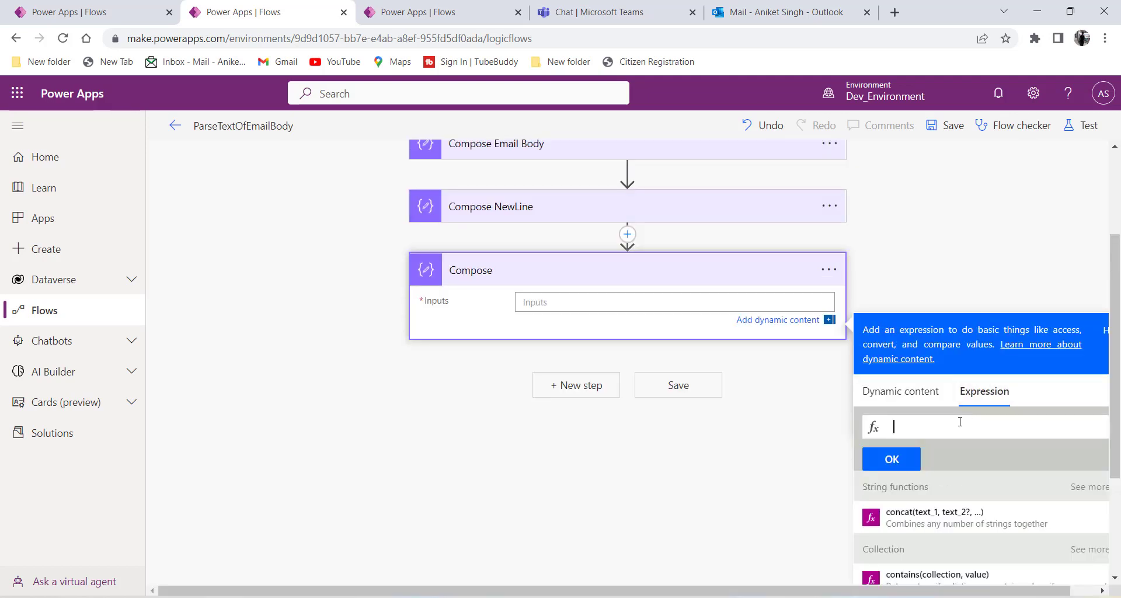
text(replc)
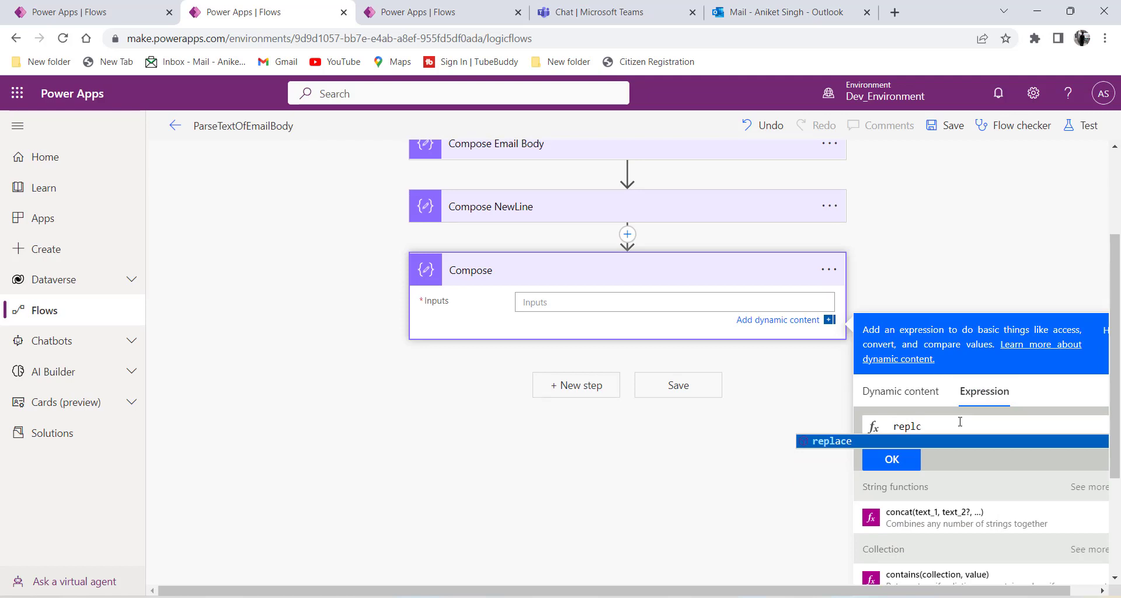
click(826, 442)
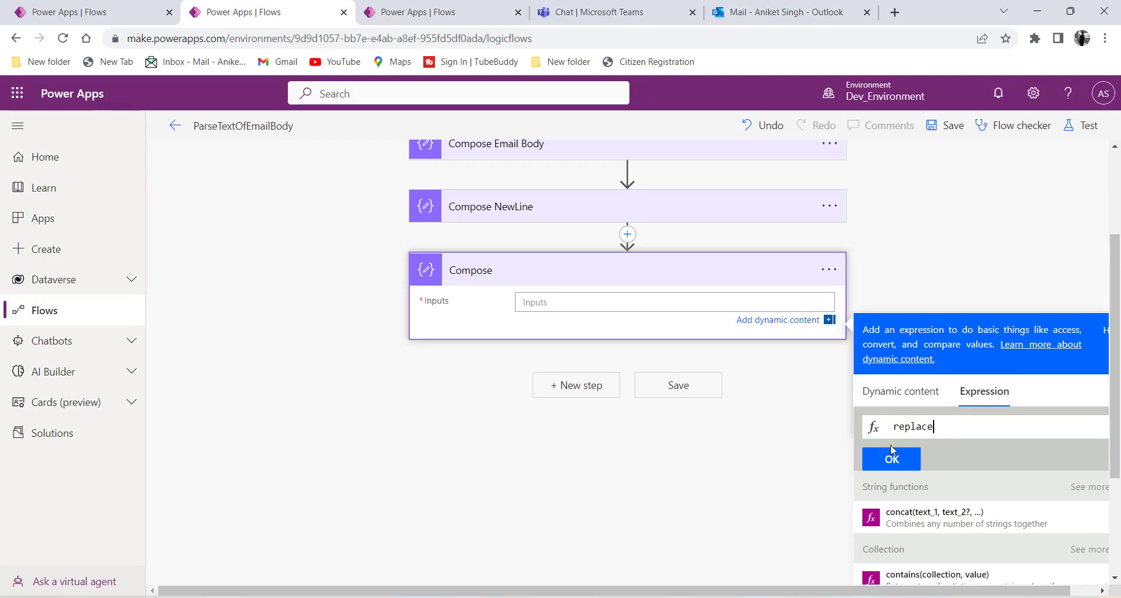
text(())
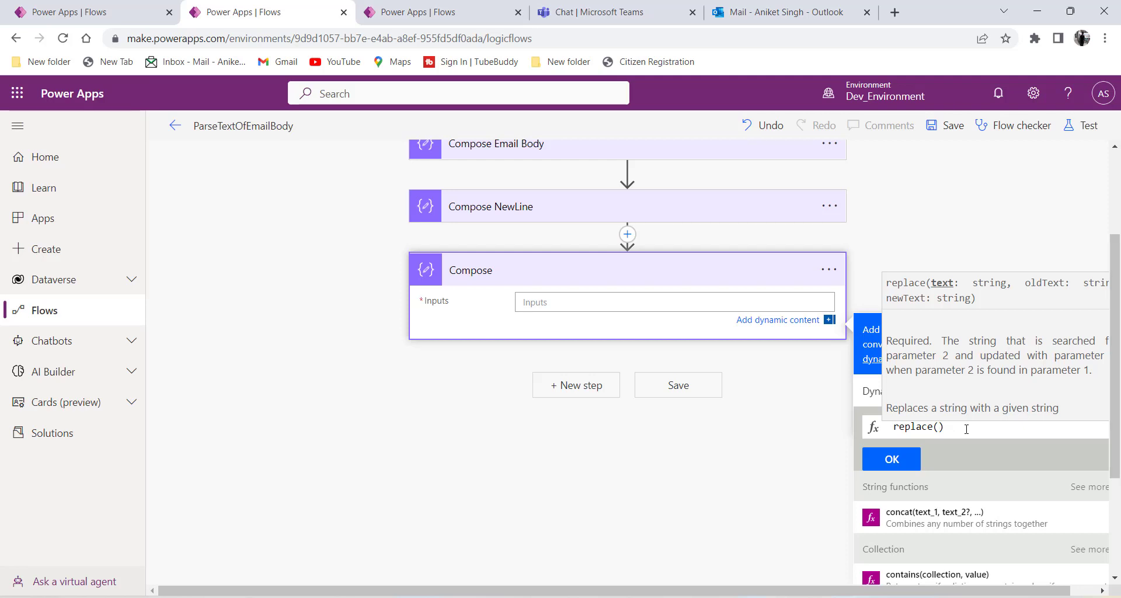
scroll(467, 180, up, 1)
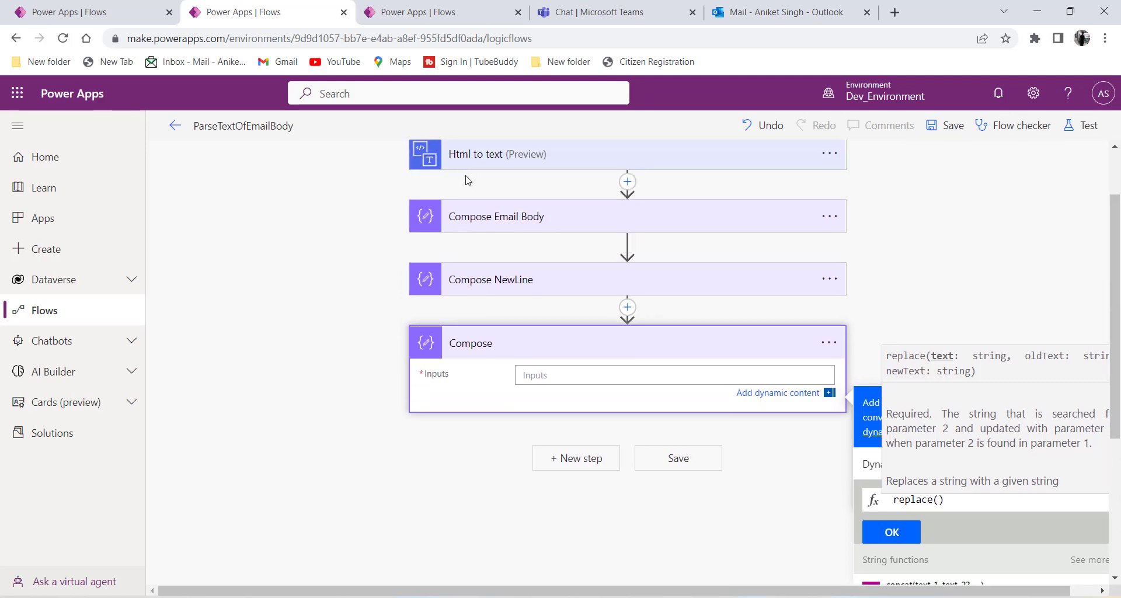
scroll(921, 367, down, 2)
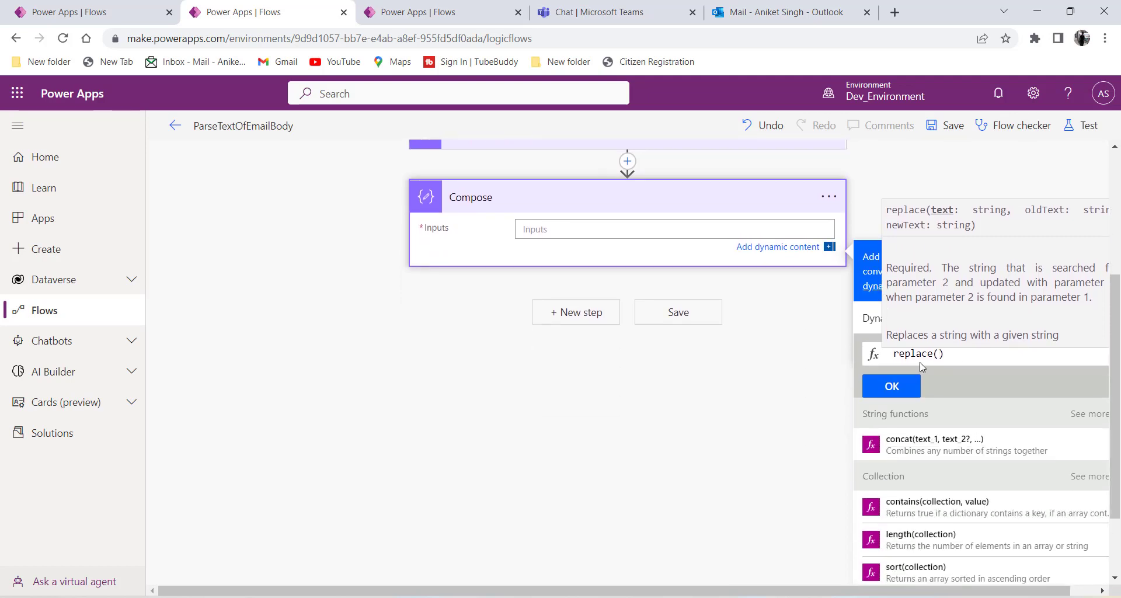
Step: Fill replace() with Compose Email Body Outputs, Compose NewLine Outputs and a third argument, then apply it
click(871, 318)
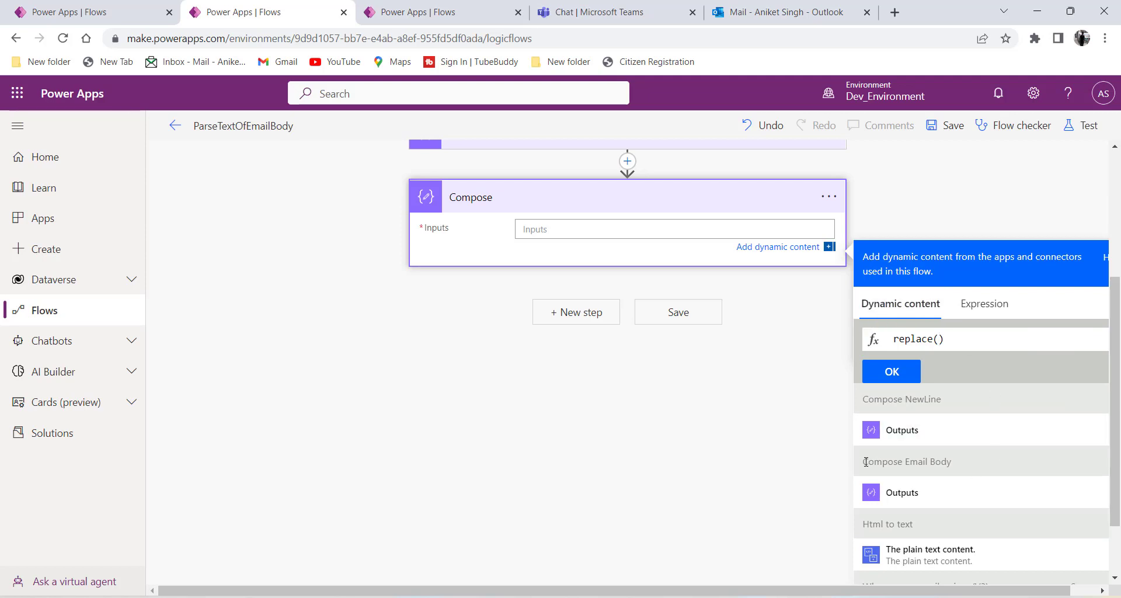
drag(865, 461, 947, 462)
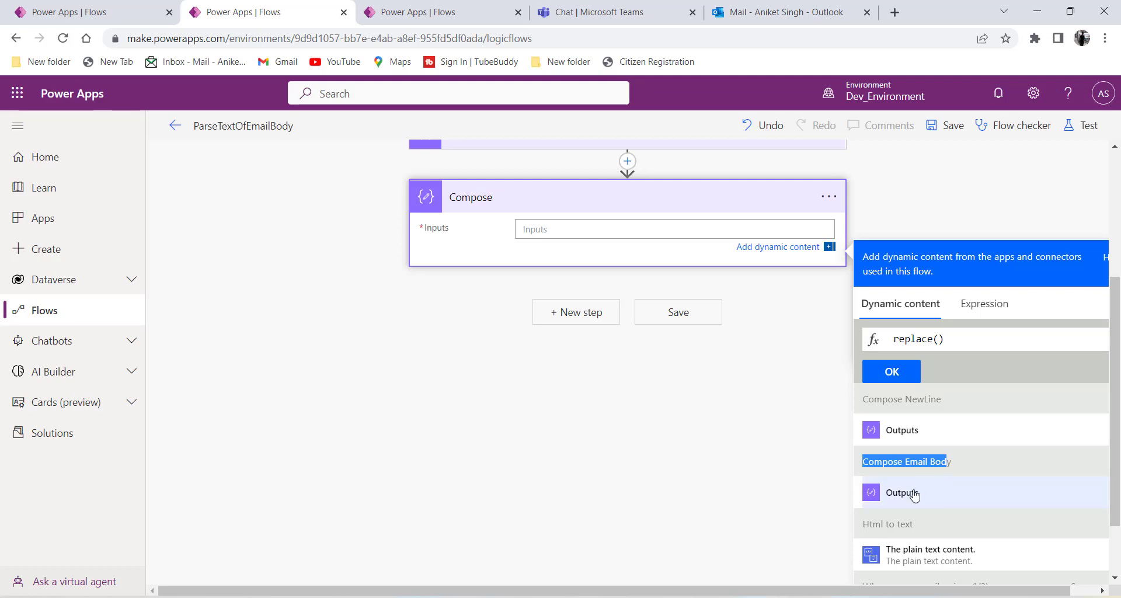
scroll(708, 430, up, 4)
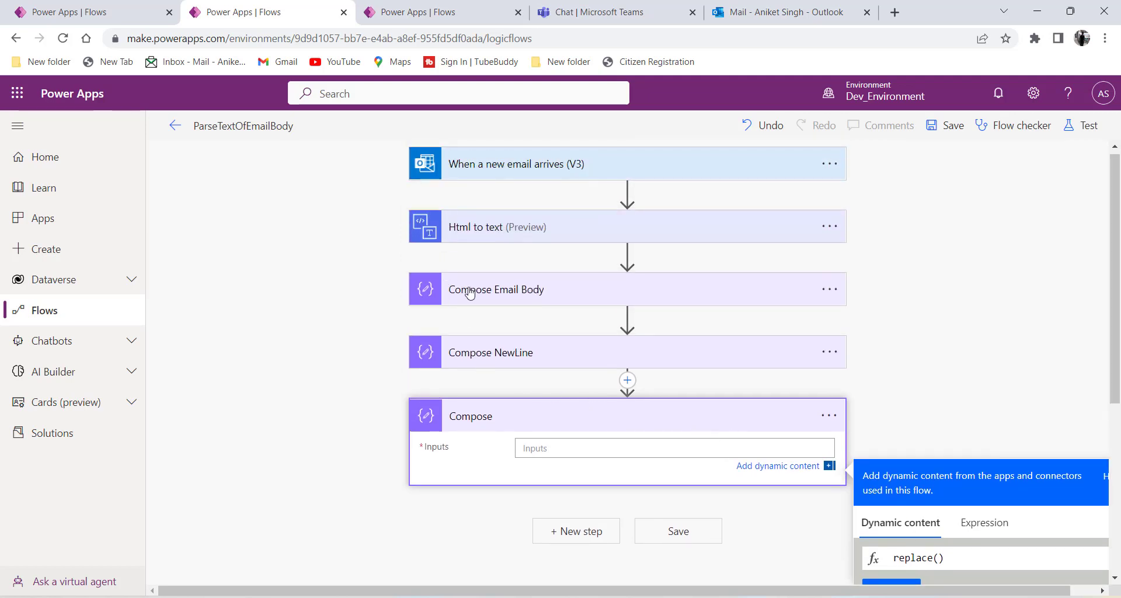
scroll(508, 316, down, 3)
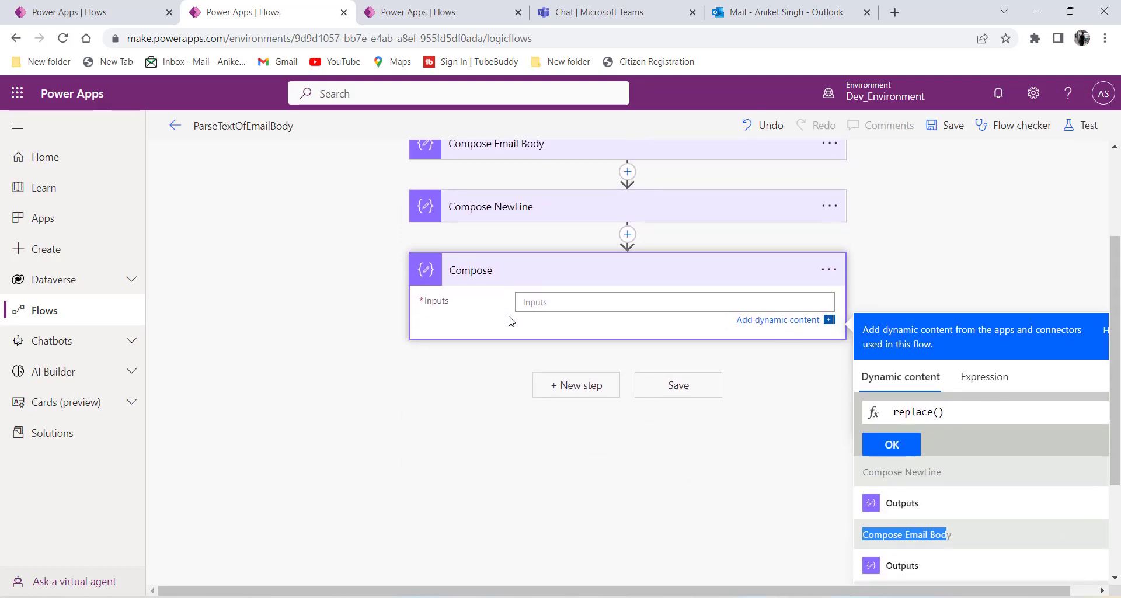
scroll(507, 320, down, 3)
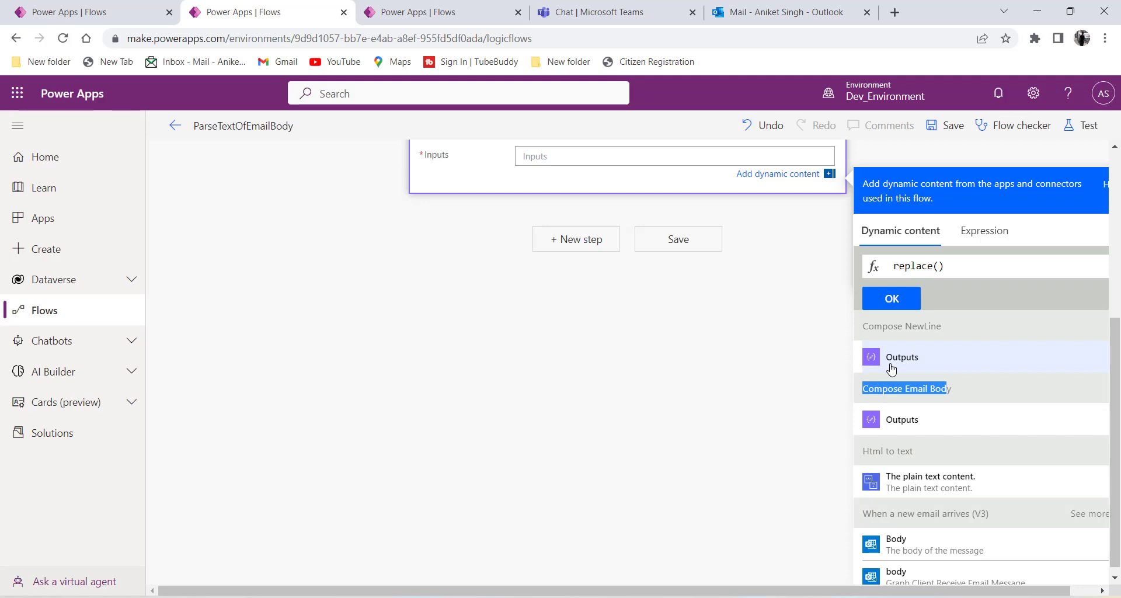
click(901, 421)
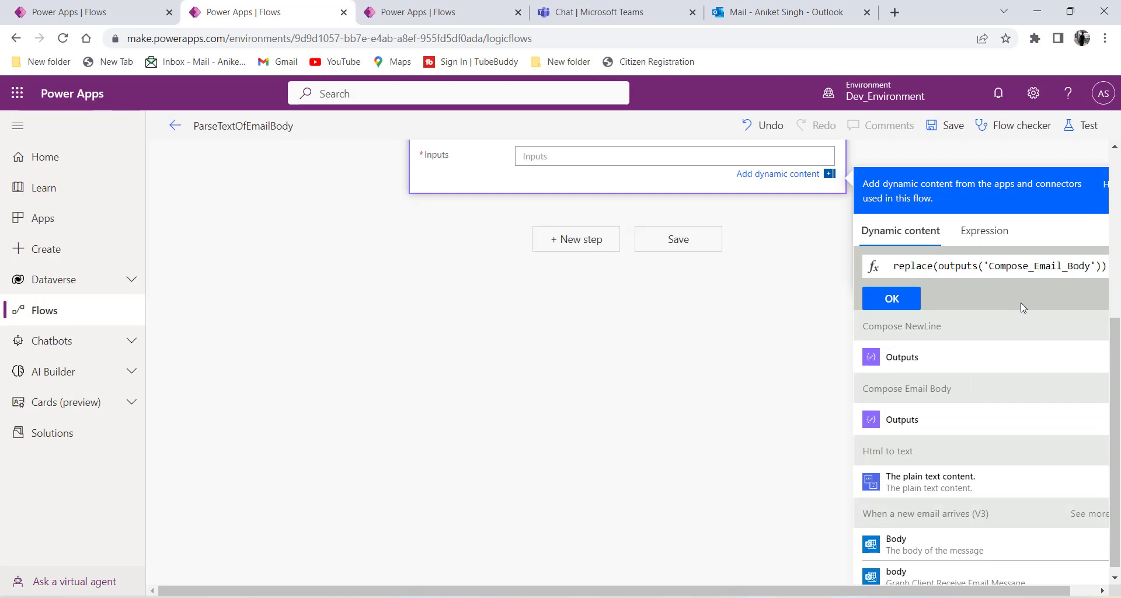
text(,)
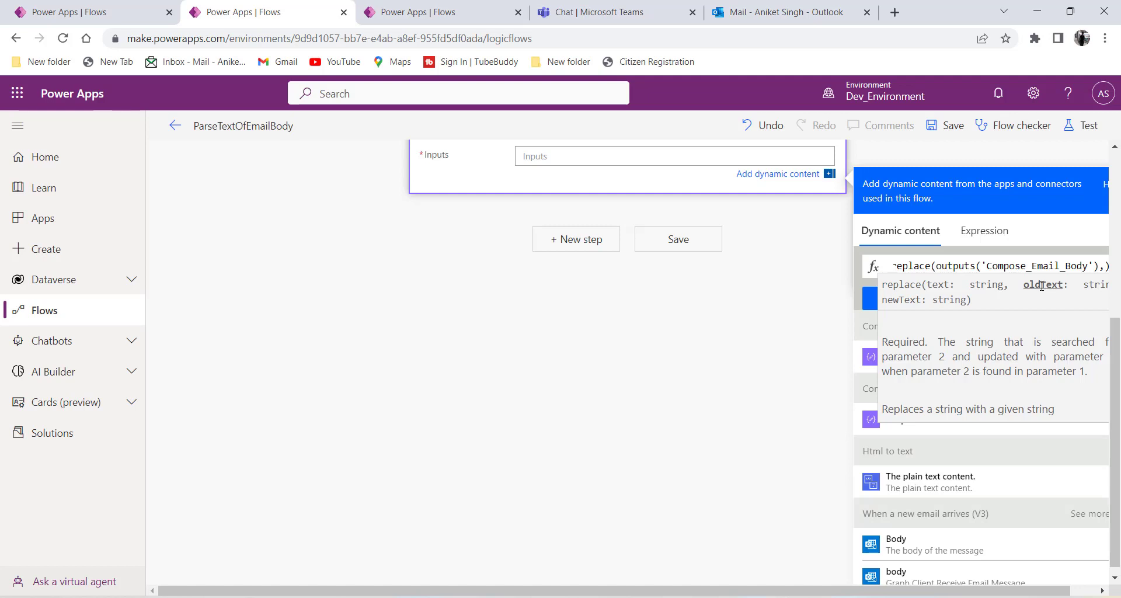
click(901, 231)
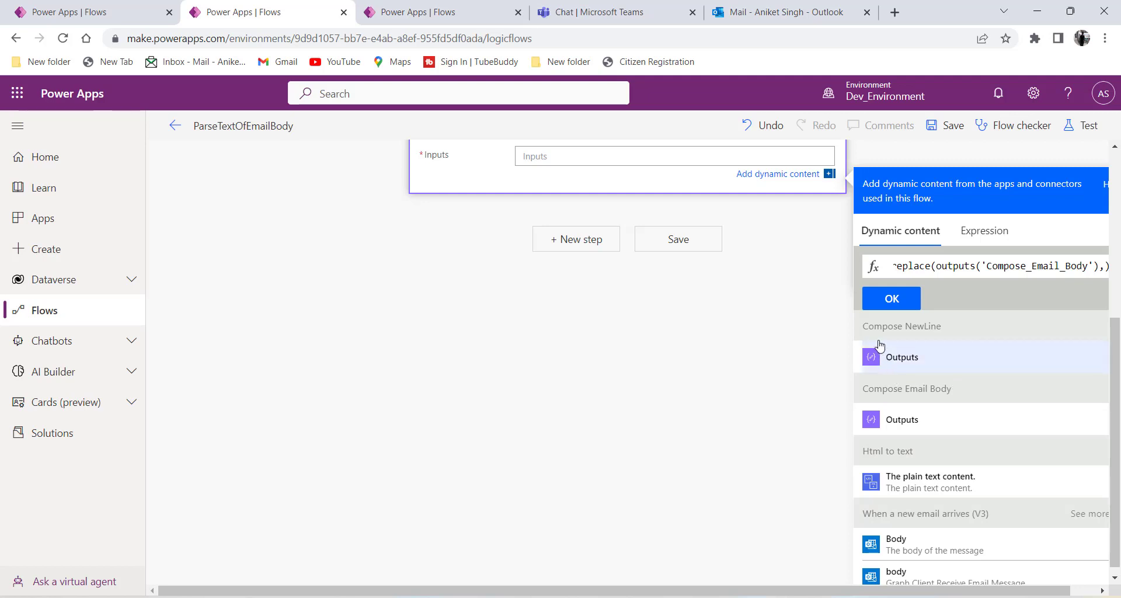
click(902, 366)
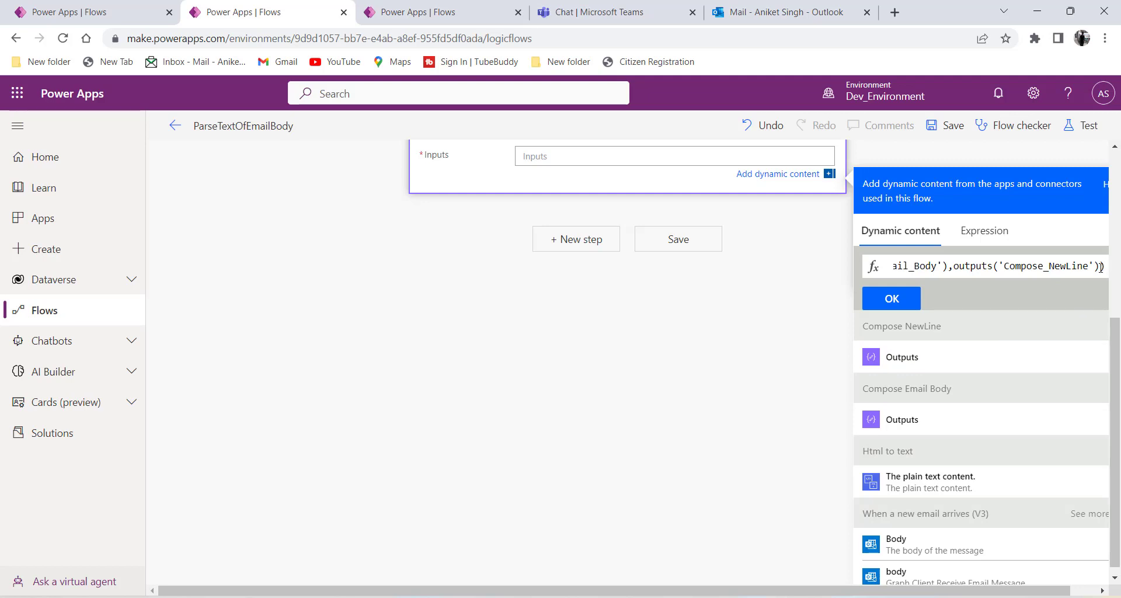
text(,)
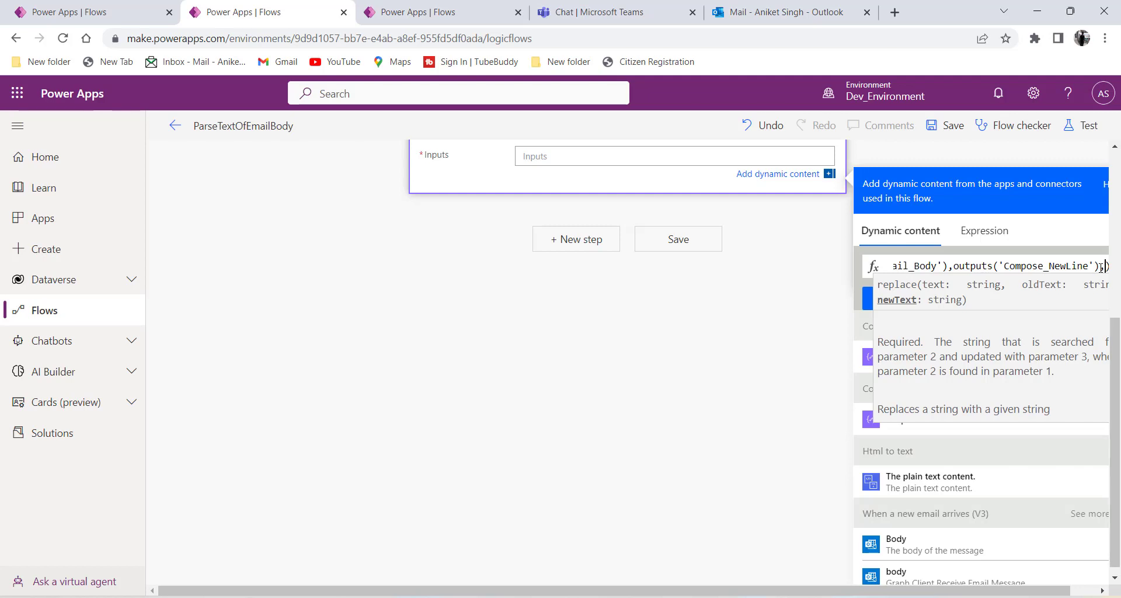
text(')
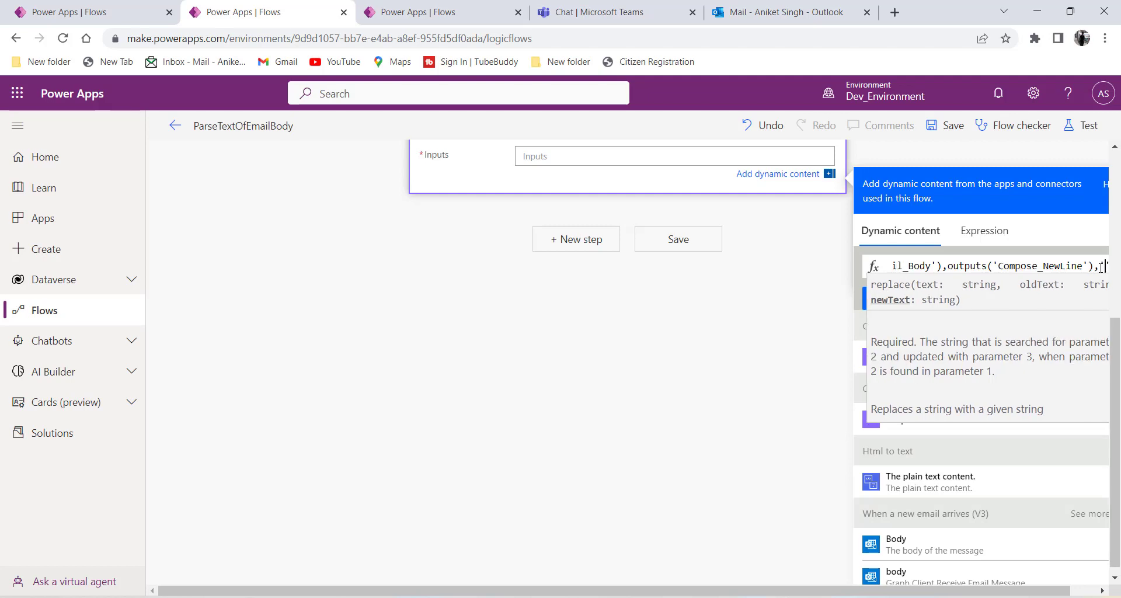
text(')
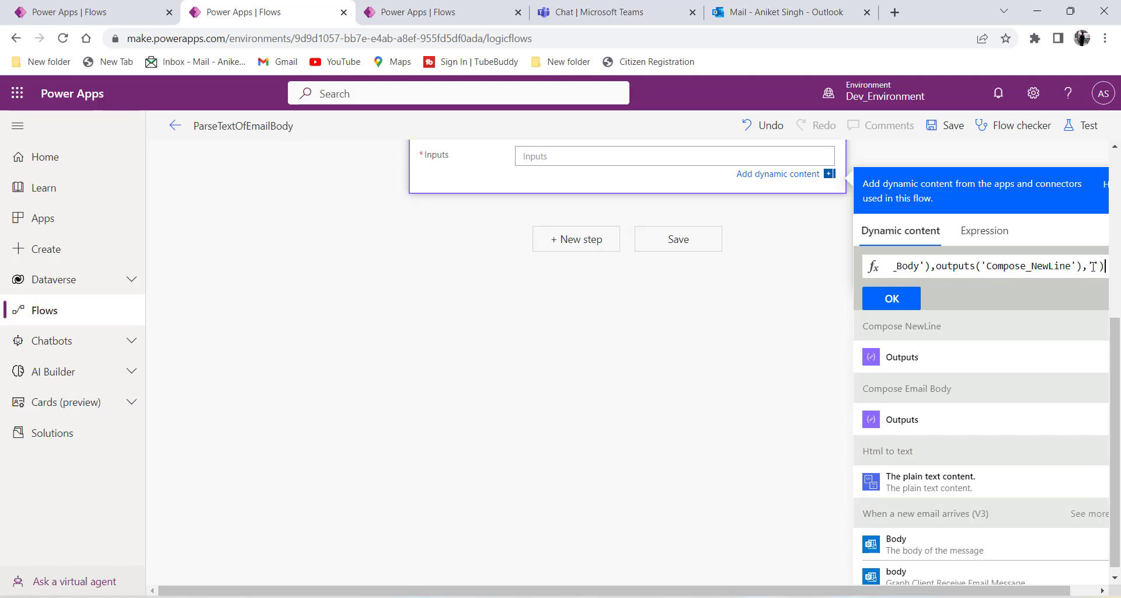
text(')
click(912, 307)
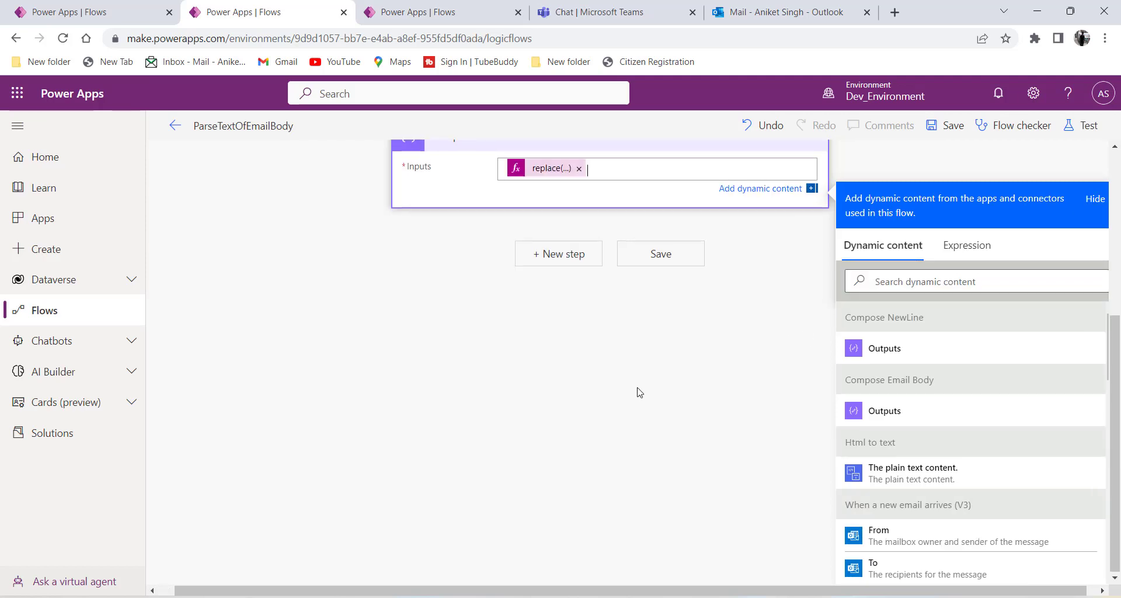
Step: Rename the replace step to 'Compose Replace New Line' and collapse its card
scroll(636, 393, up, 3)
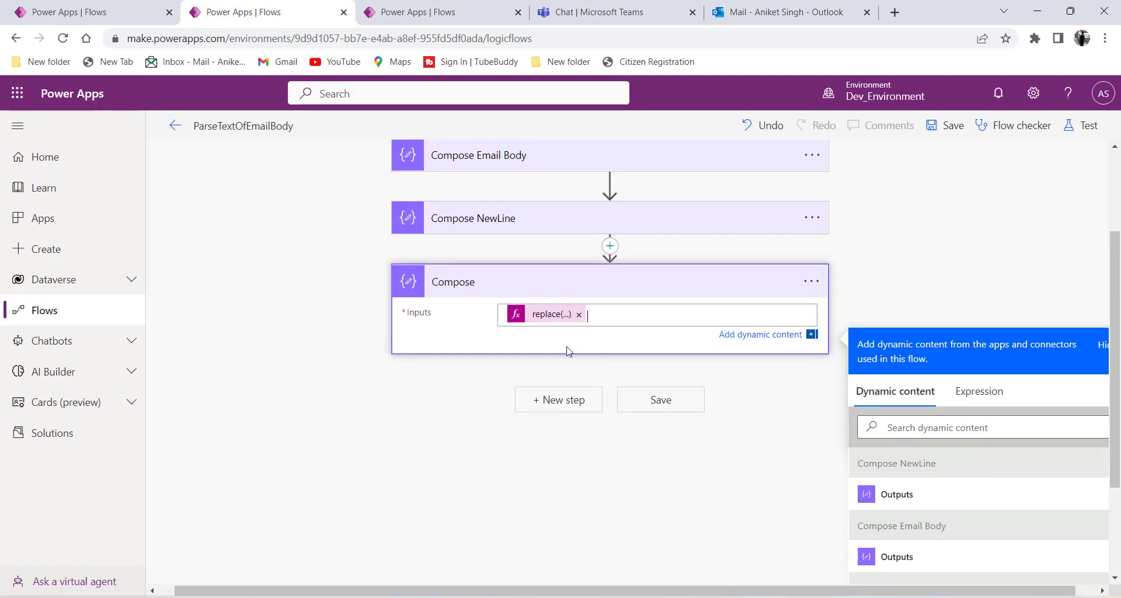
click(854, 308)
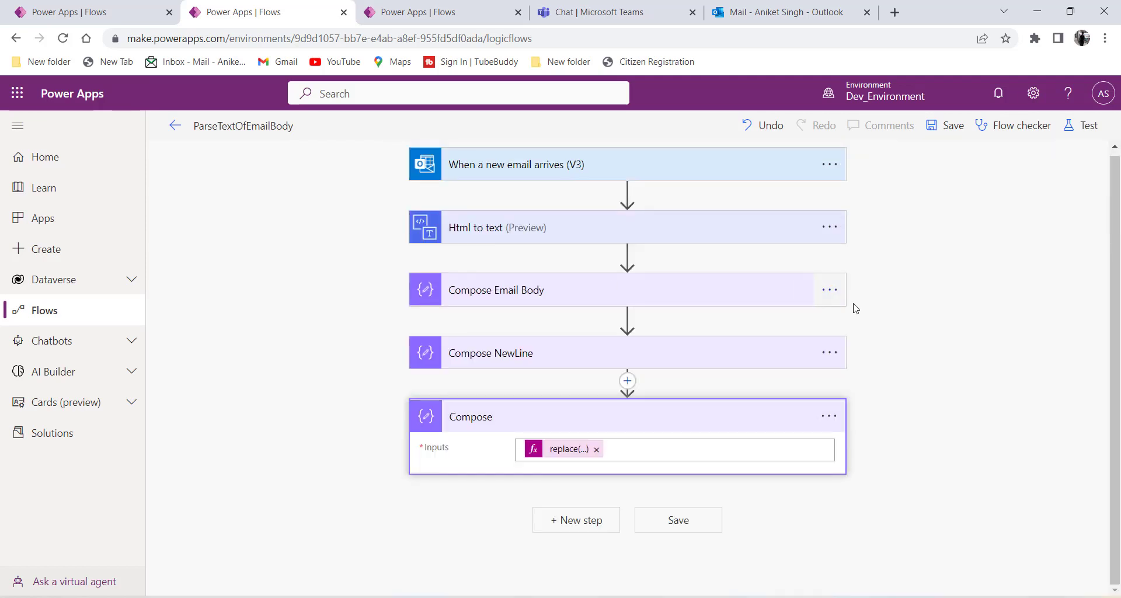
click(829, 416)
click(893, 418)
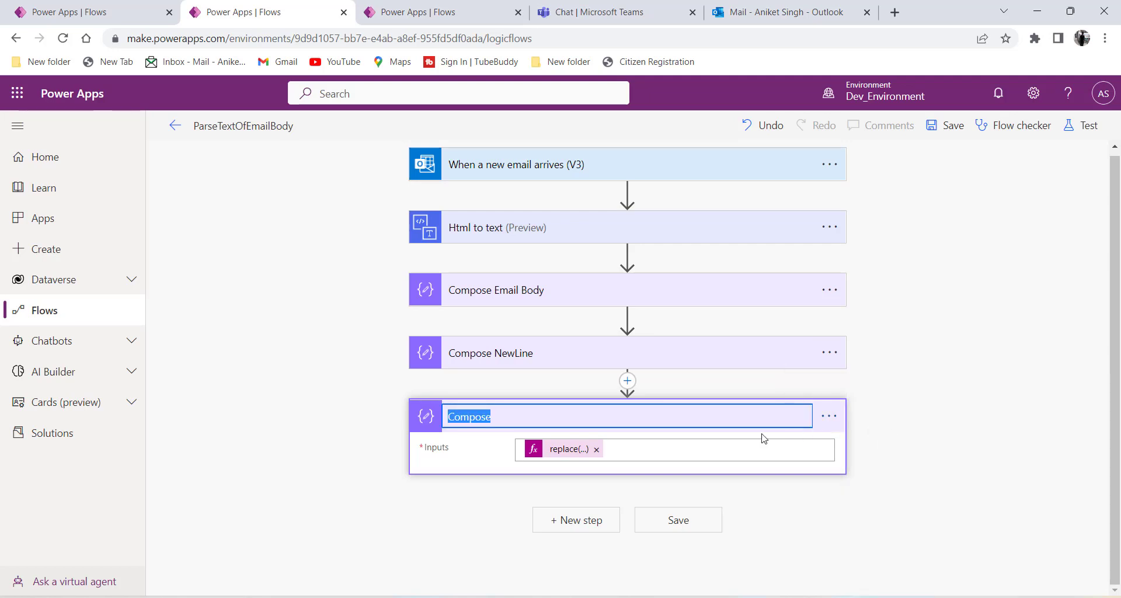
click(530, 413)
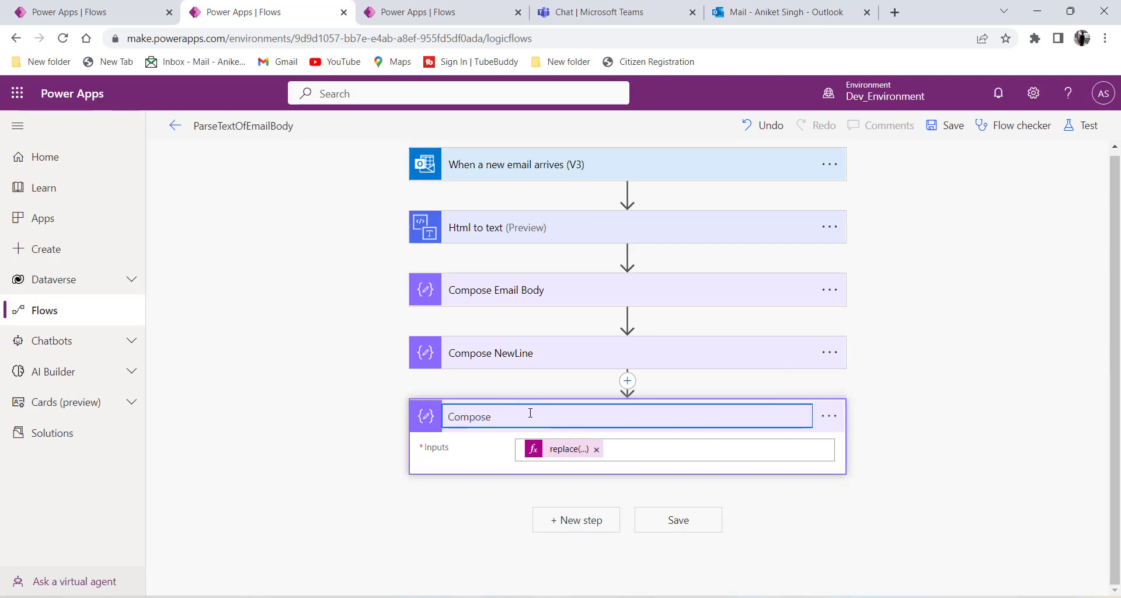
text(Replcae)
text( New)
text(Line)
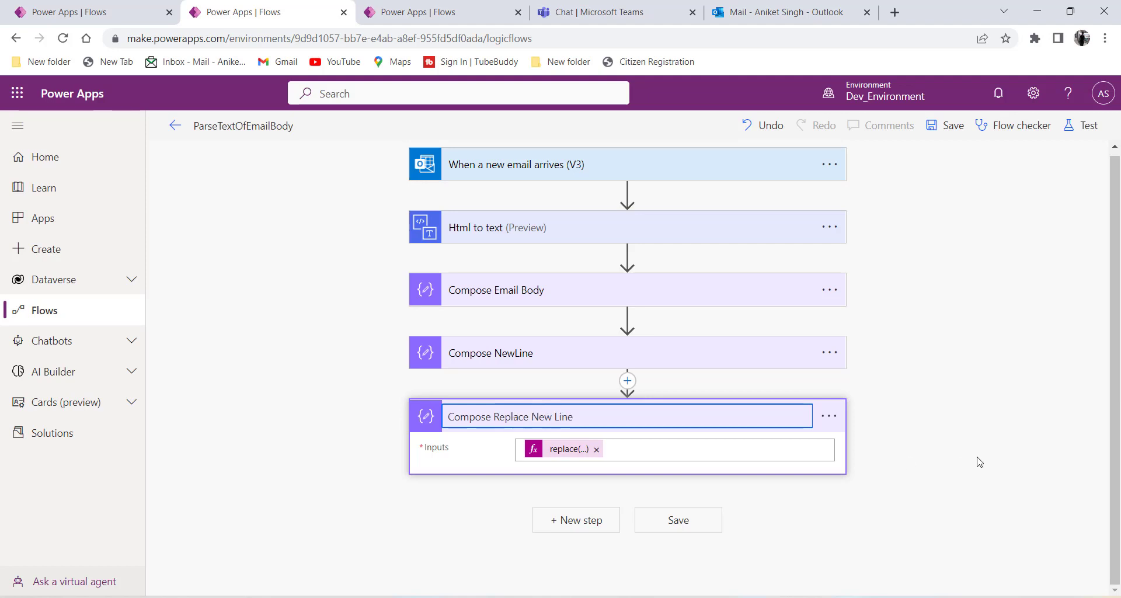
click(975, 456)
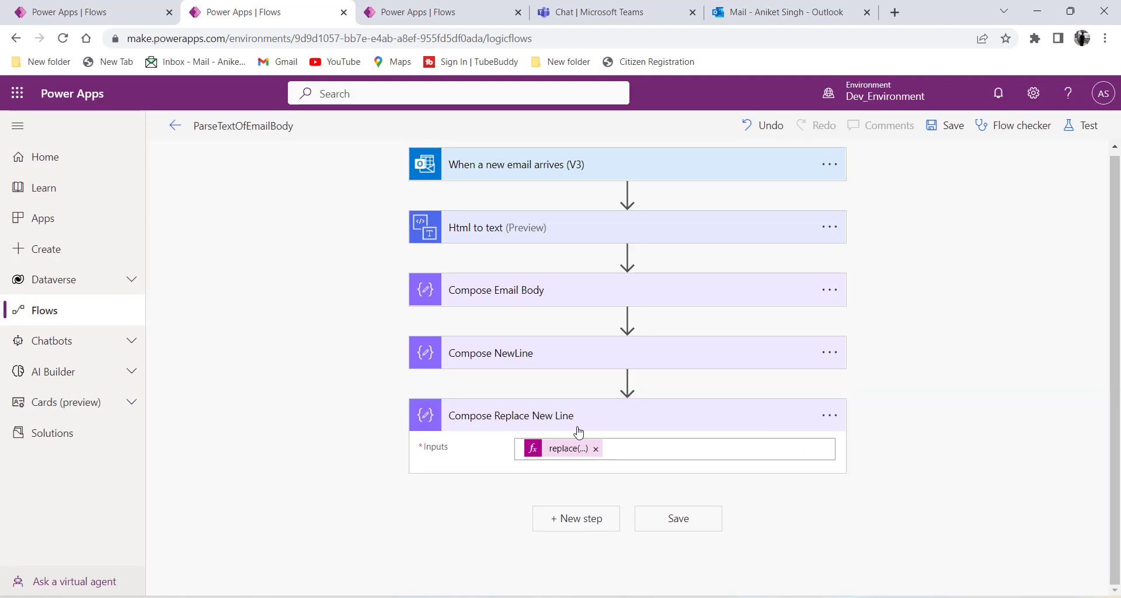
click(489, 425)
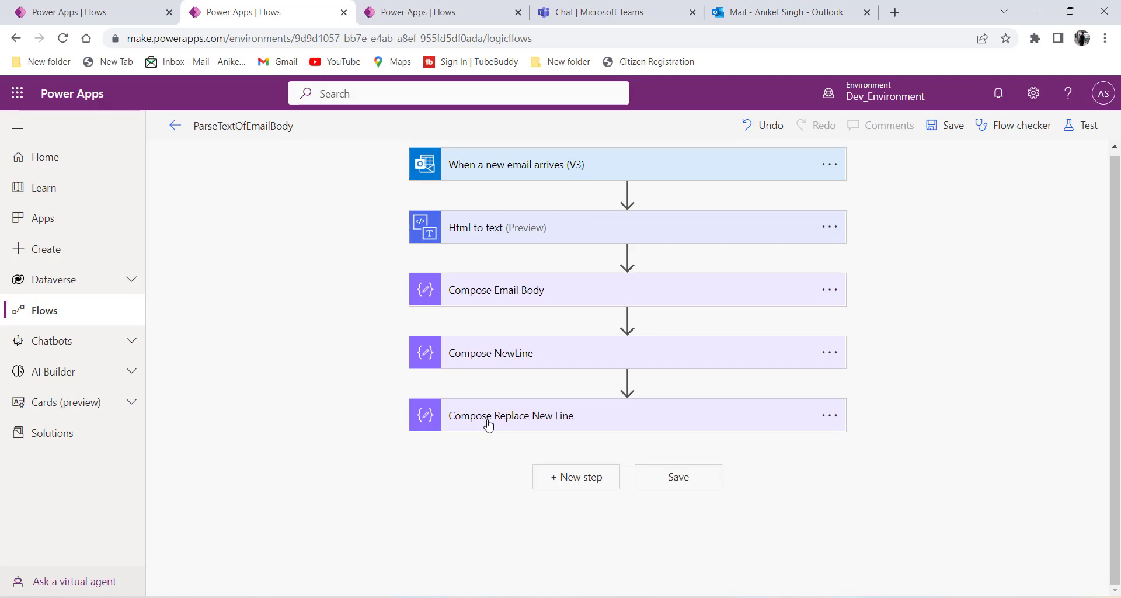
click(489, 425)
click(491, 425)
Step: Add a new Compose action after Compose Replace New Line
click(577, 476)
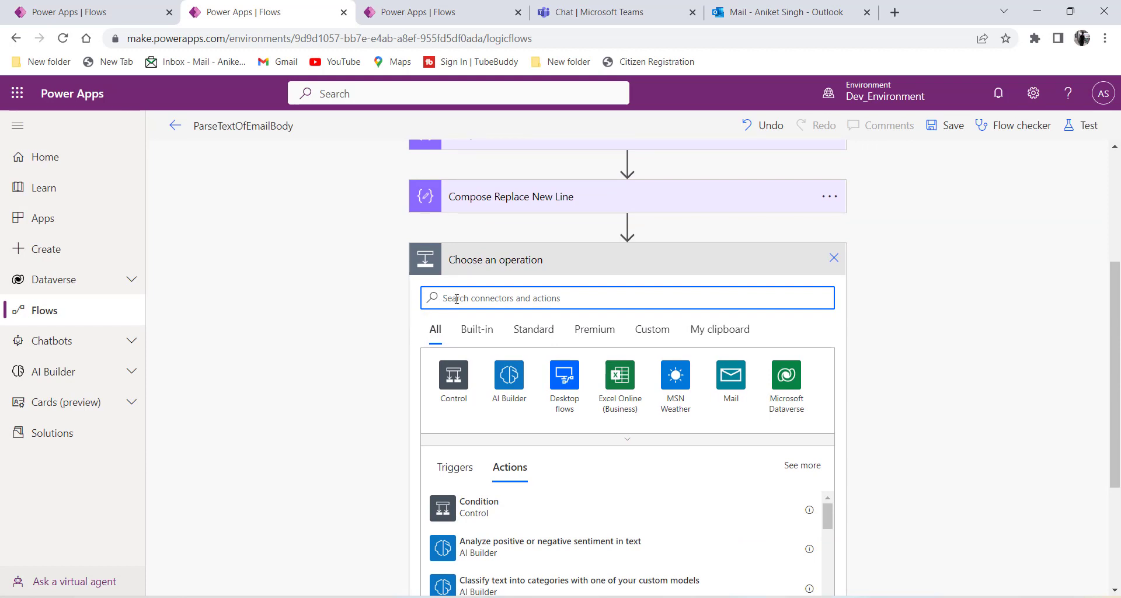
text(co)
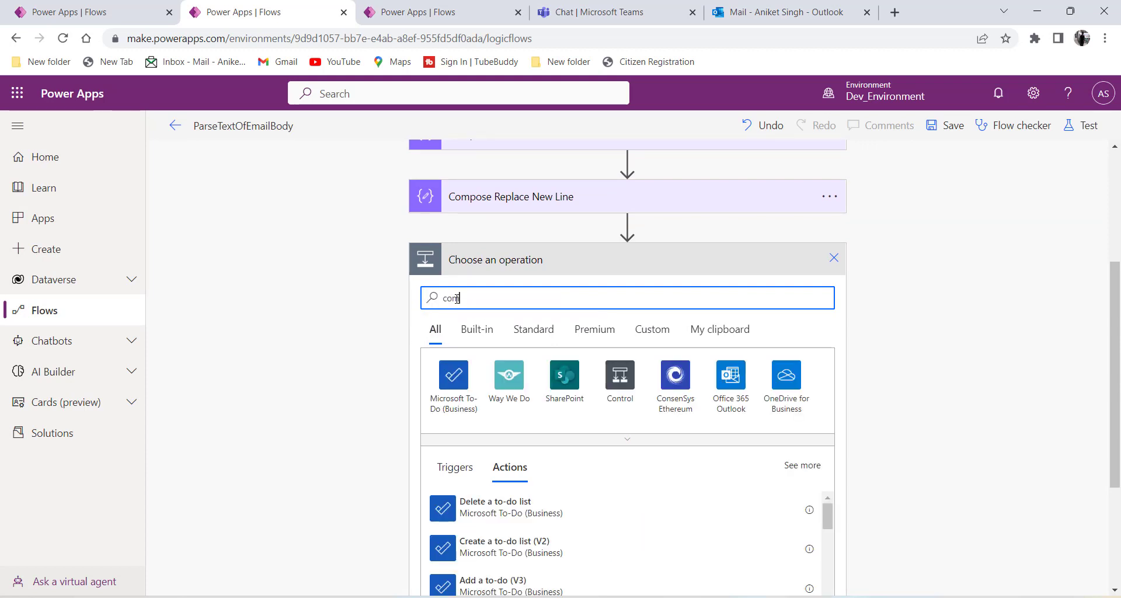
text(mpose)
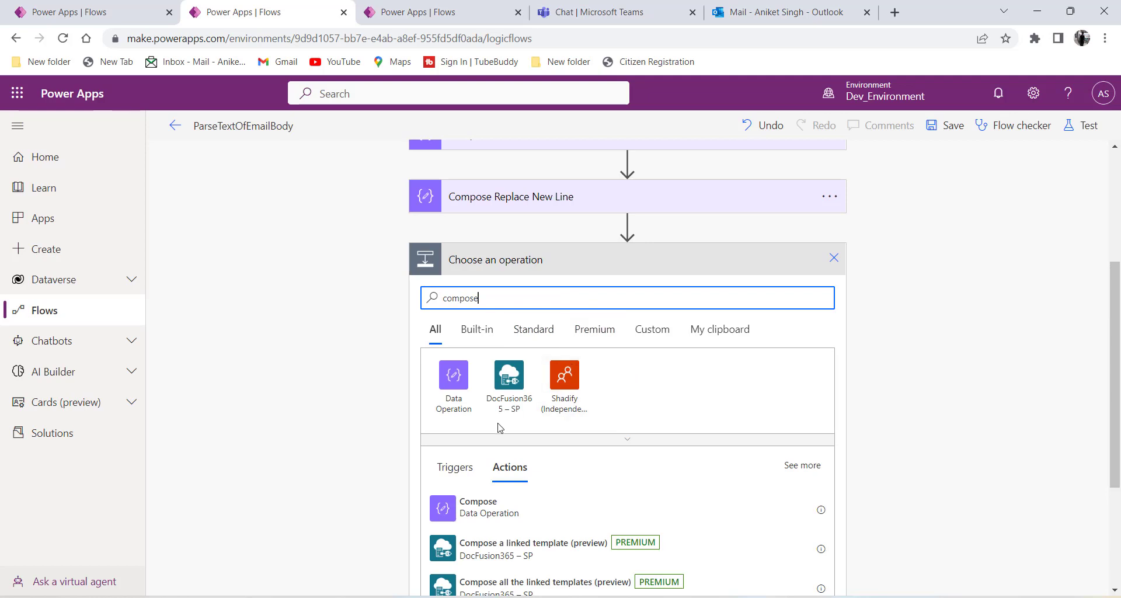
click(380, 475)
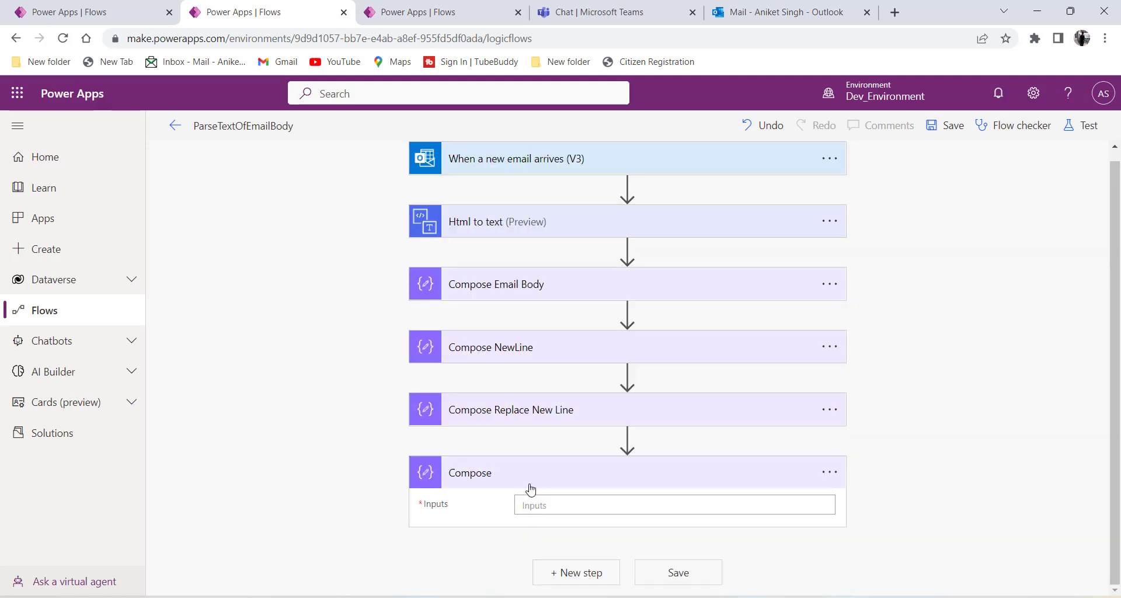
Step: Set its Inputs to indexOf(Compose Replace New Line Outputs, 'Thanks')
click(657, 500)
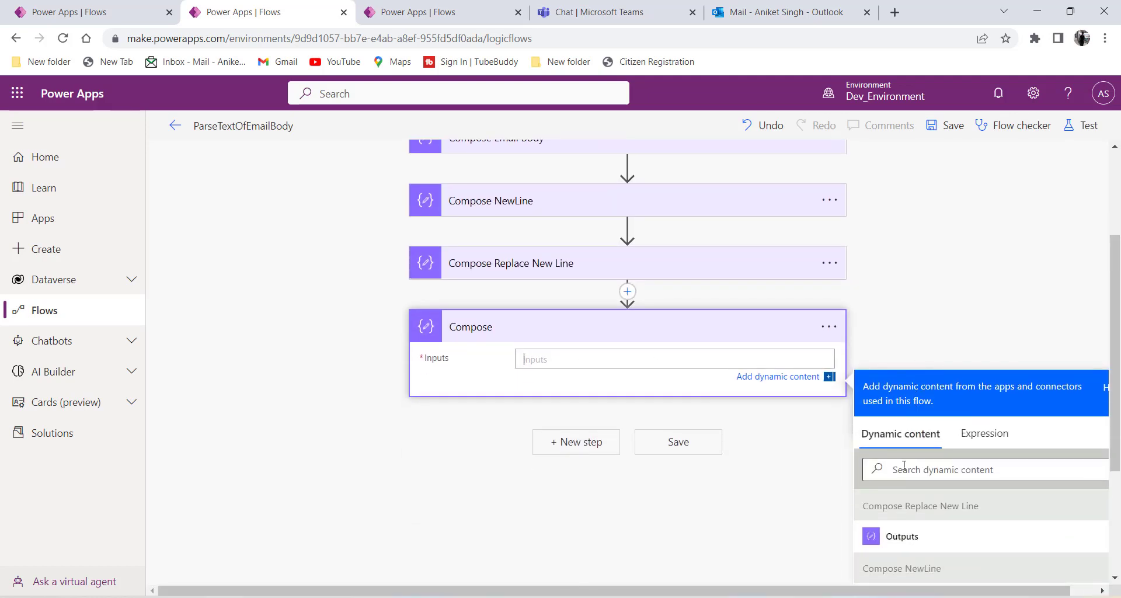
click(971, 443)
text(indexOf)
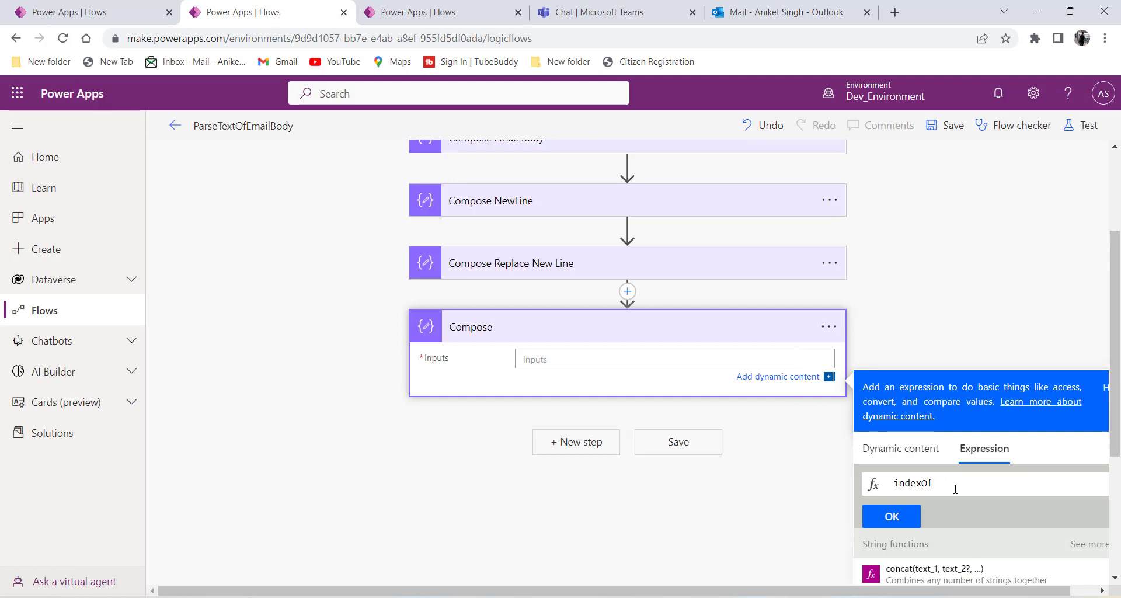
text(()
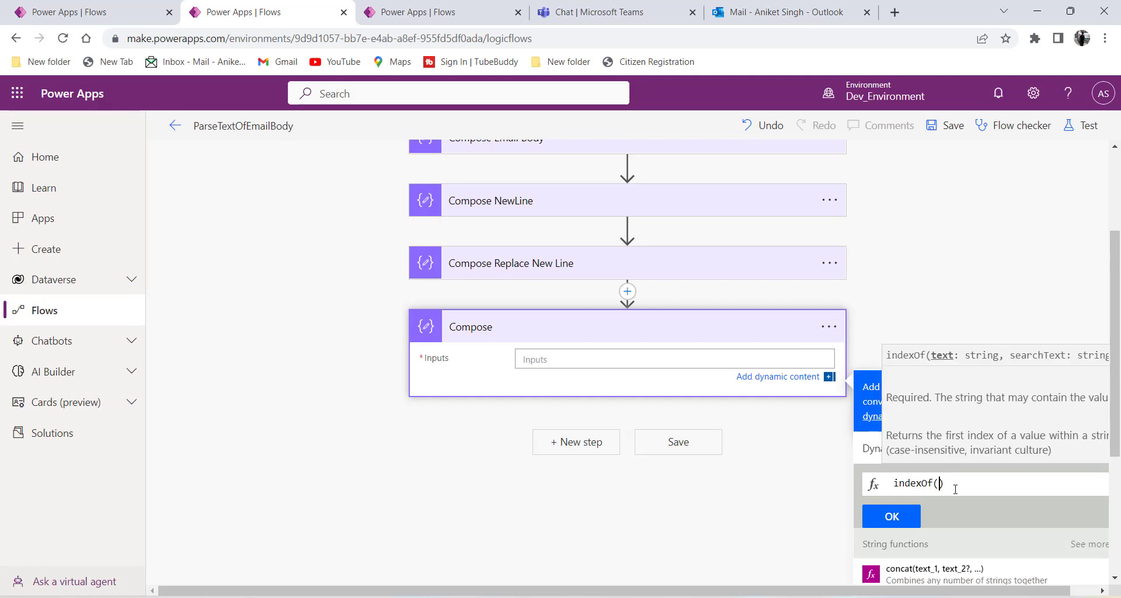
click(870, 449)
scroll(841, 453, up, 1)
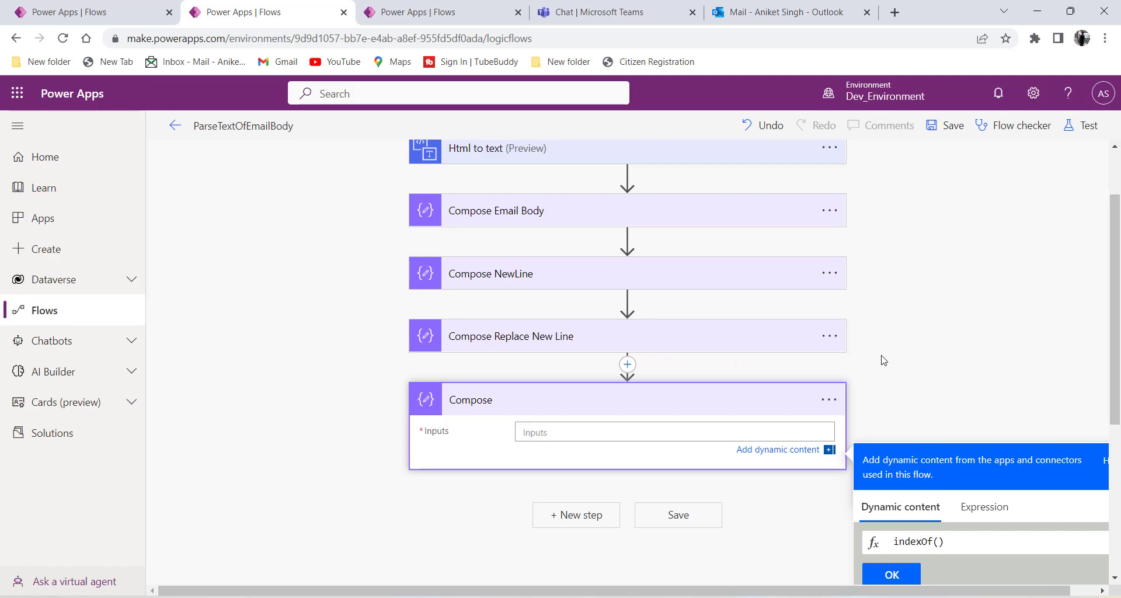
scroll(951, 360, down, 2)
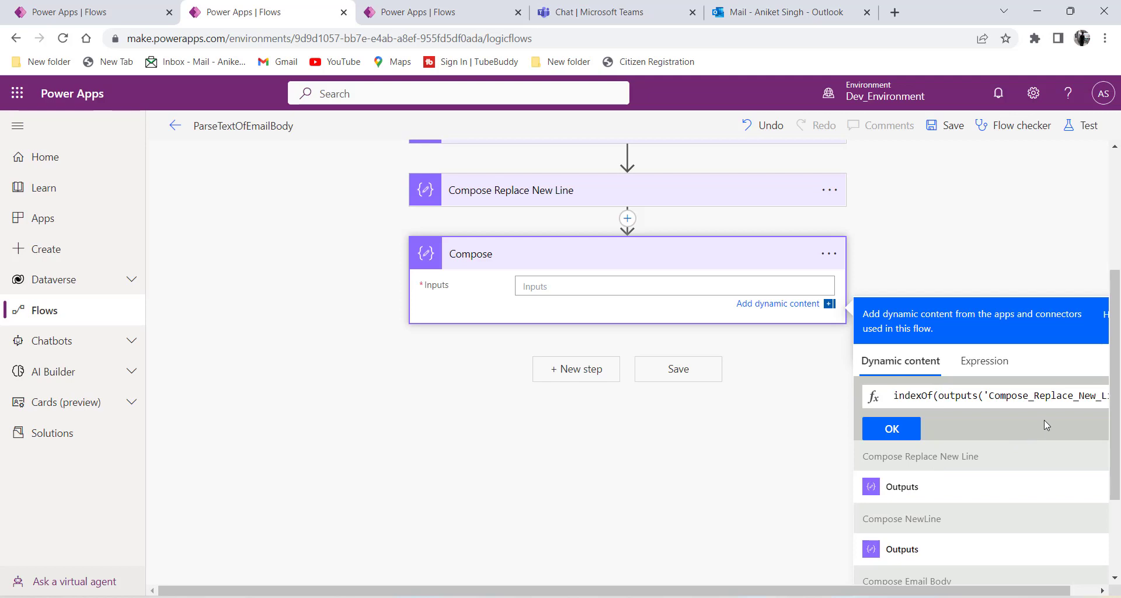
text(,)
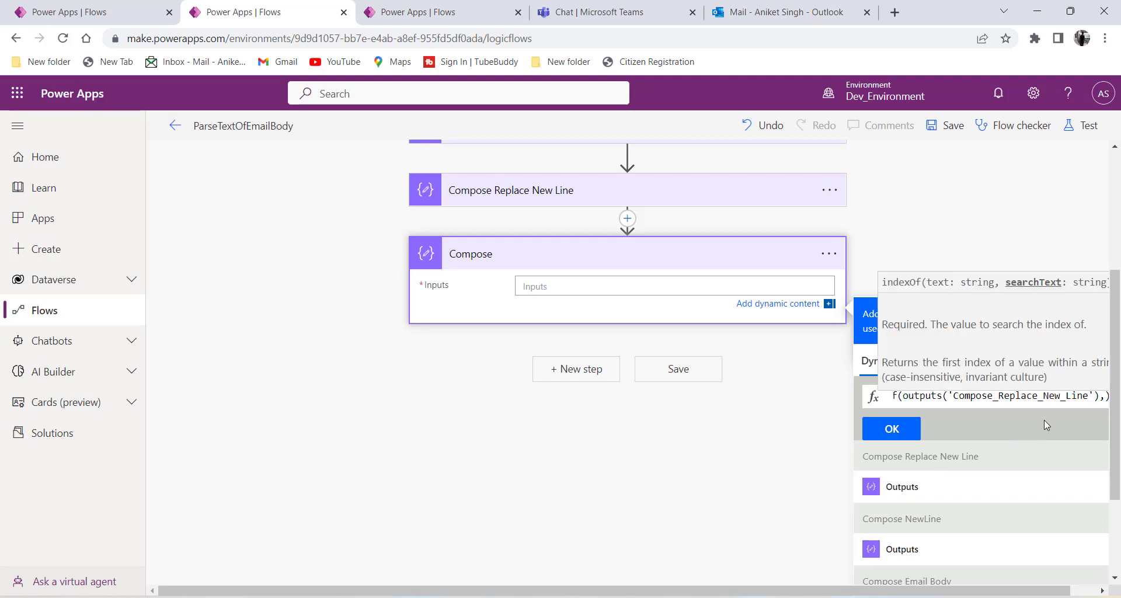
text(')
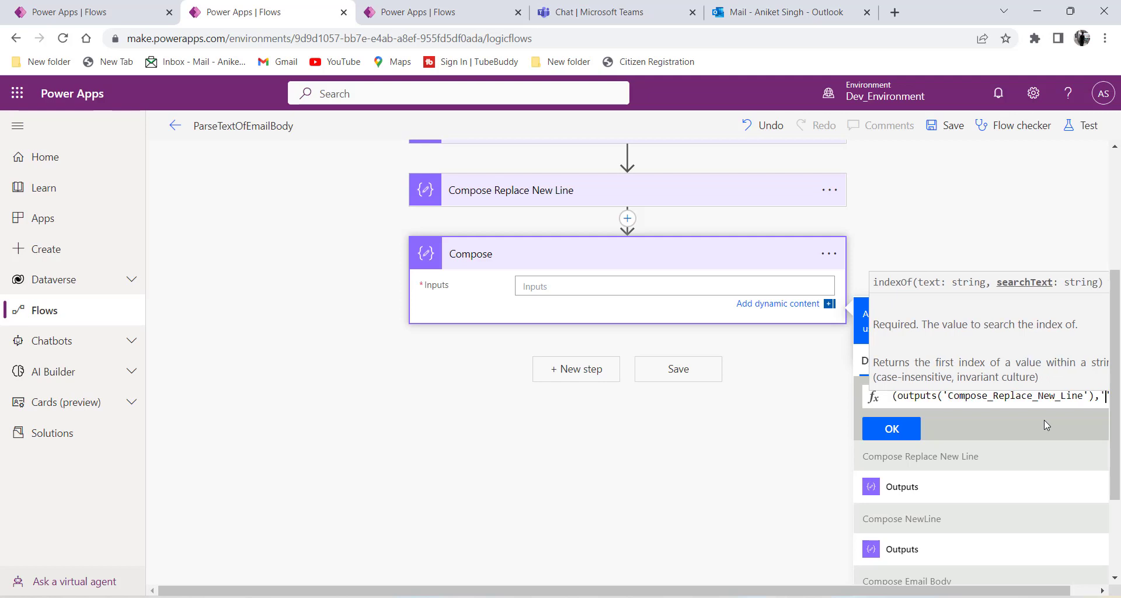
text(Thanks)
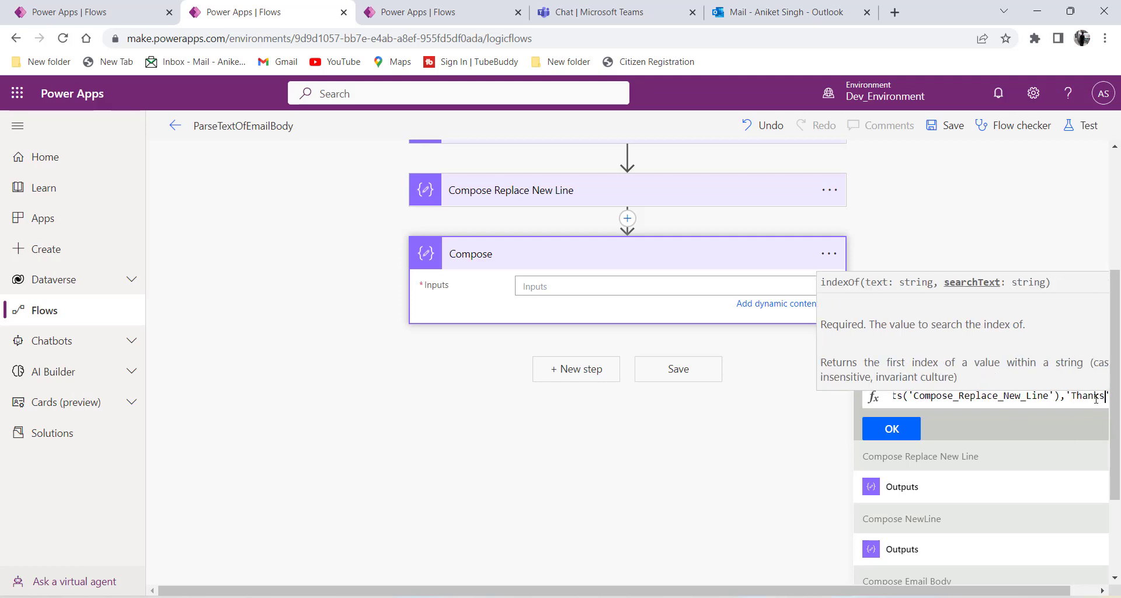
click(919, 437)
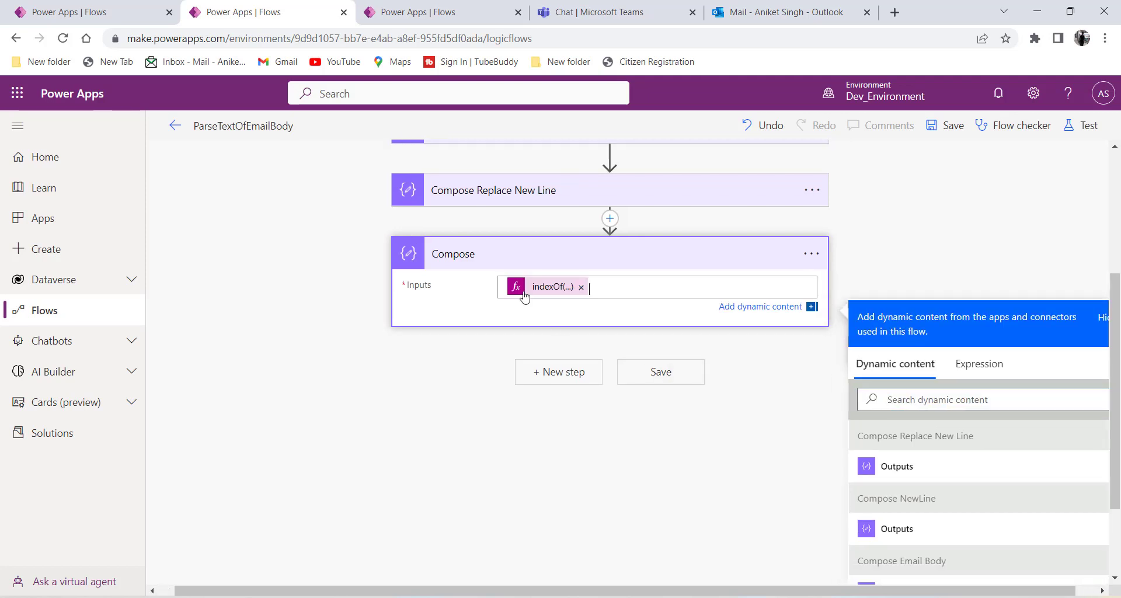
click(806, 256)
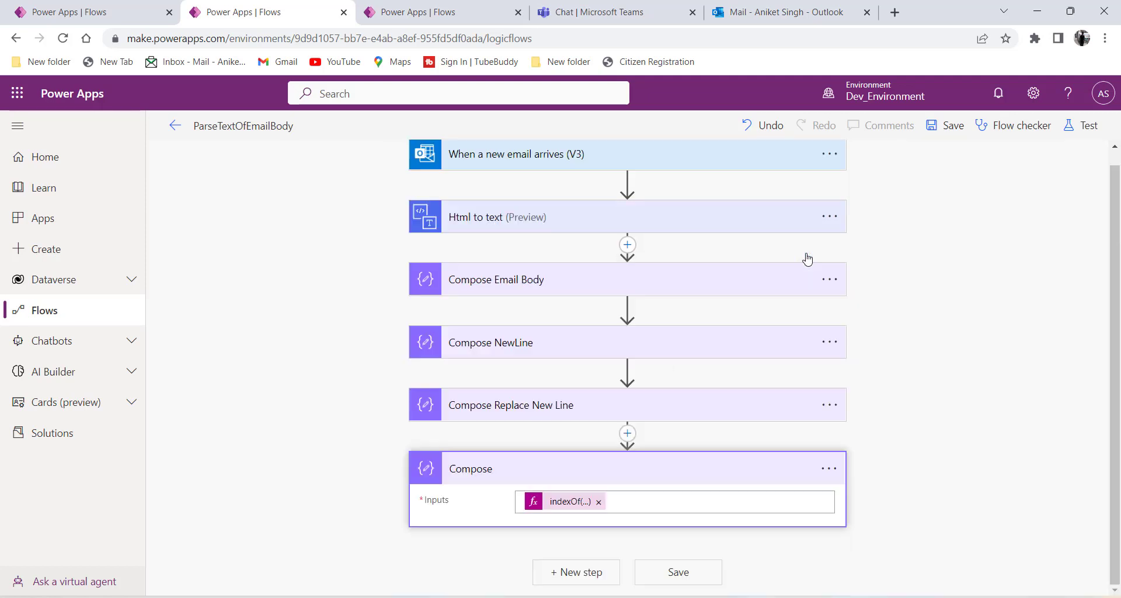
Step: Append 'Index Of Thanks' to the indexOf step's title, making it 'Compose Index Of Thanks'
click(829, 469)
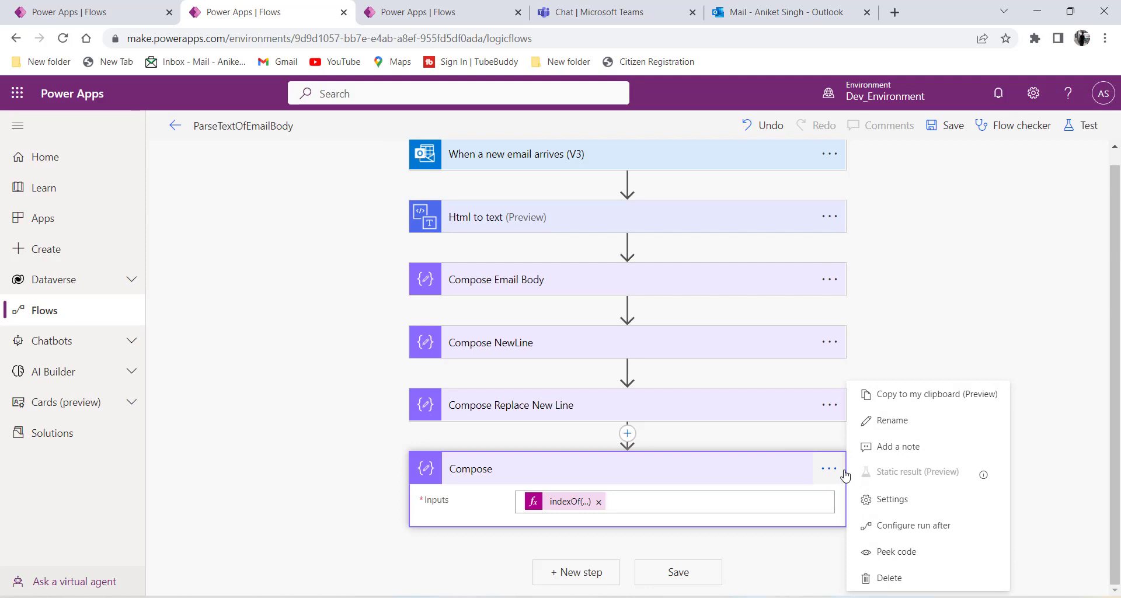
click(881, 421)
click(742, 461)
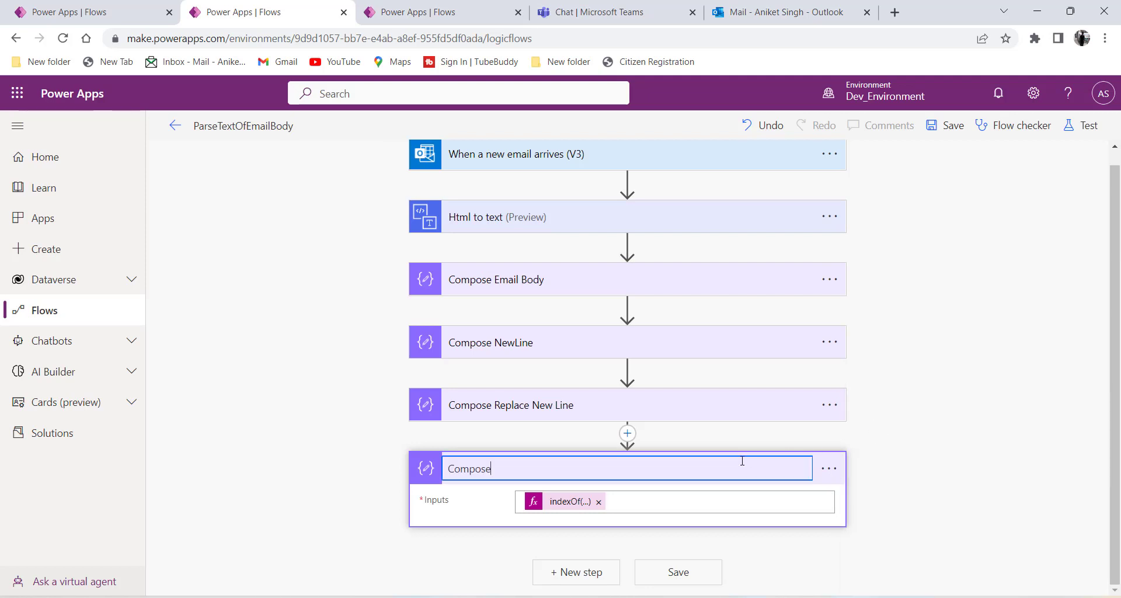
text(Index Of Thanks)
key(Return)
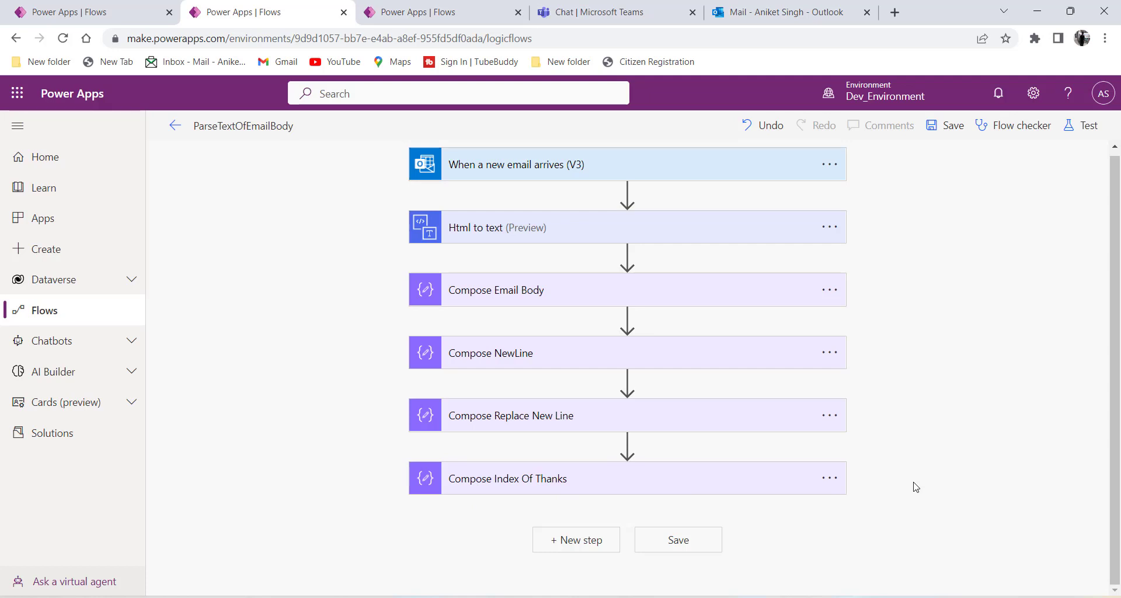
Step: Add a new Compose action and begin its Inputs expression with substring()
click(577, 539)
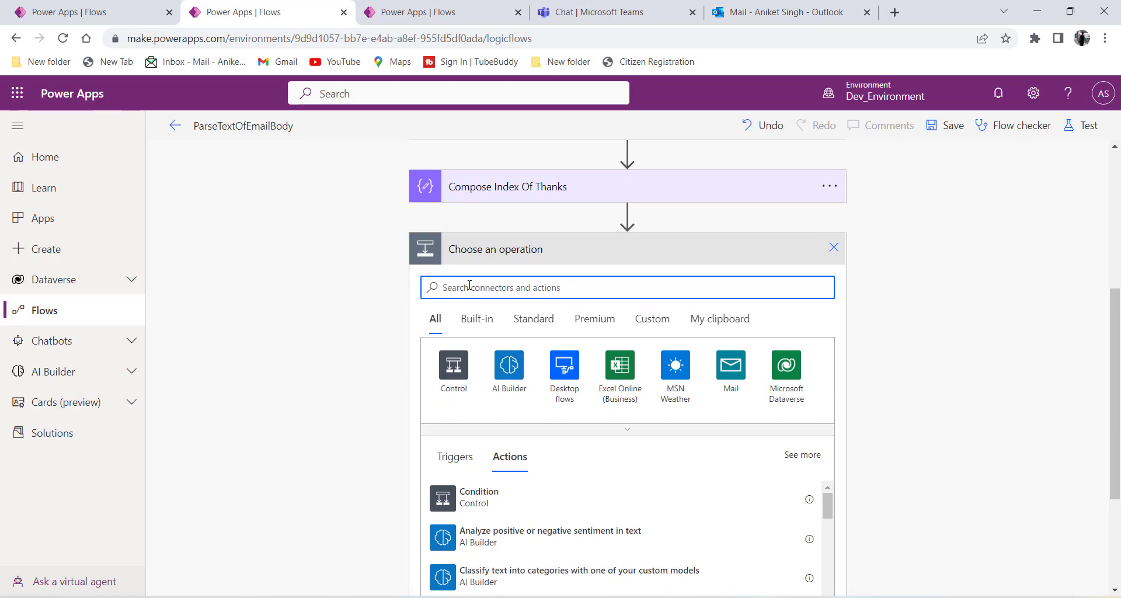
text(compo)
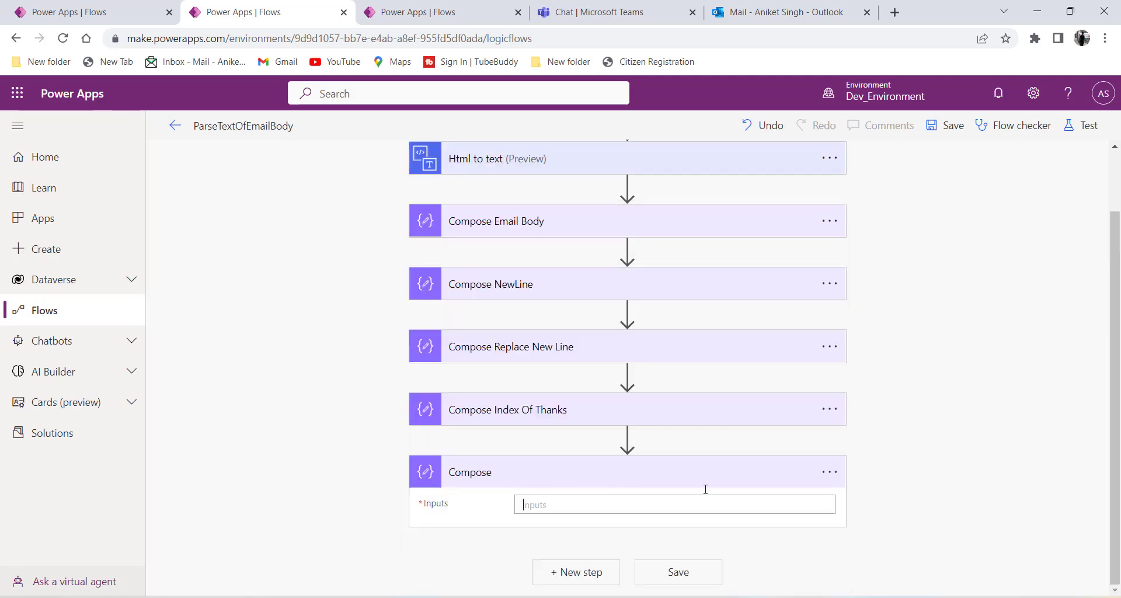
click(705, 502)
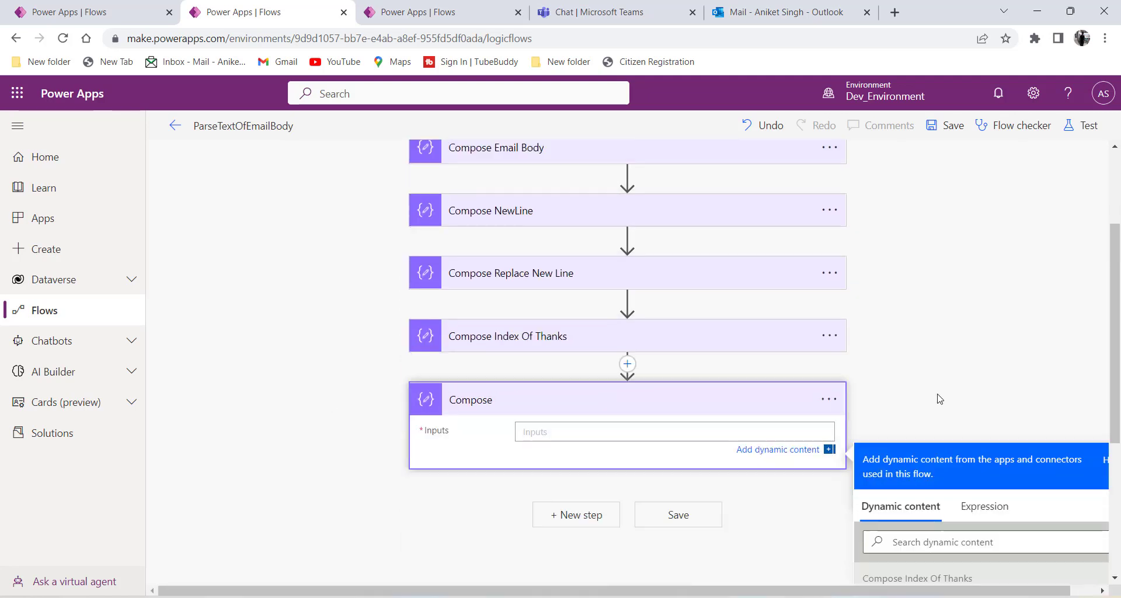
click(984, 375)
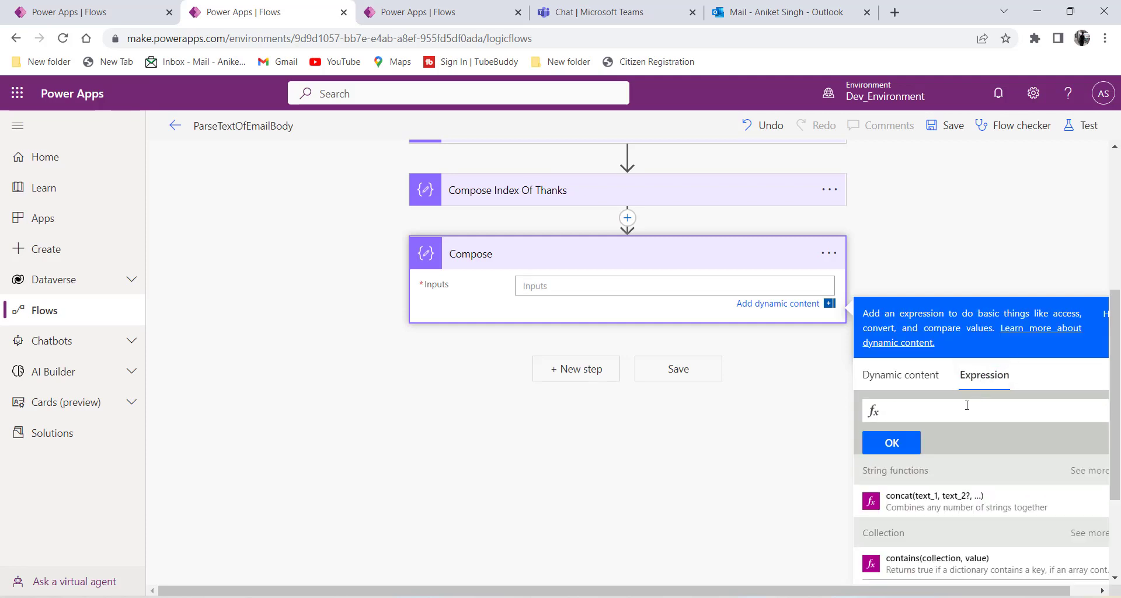
text(subs)
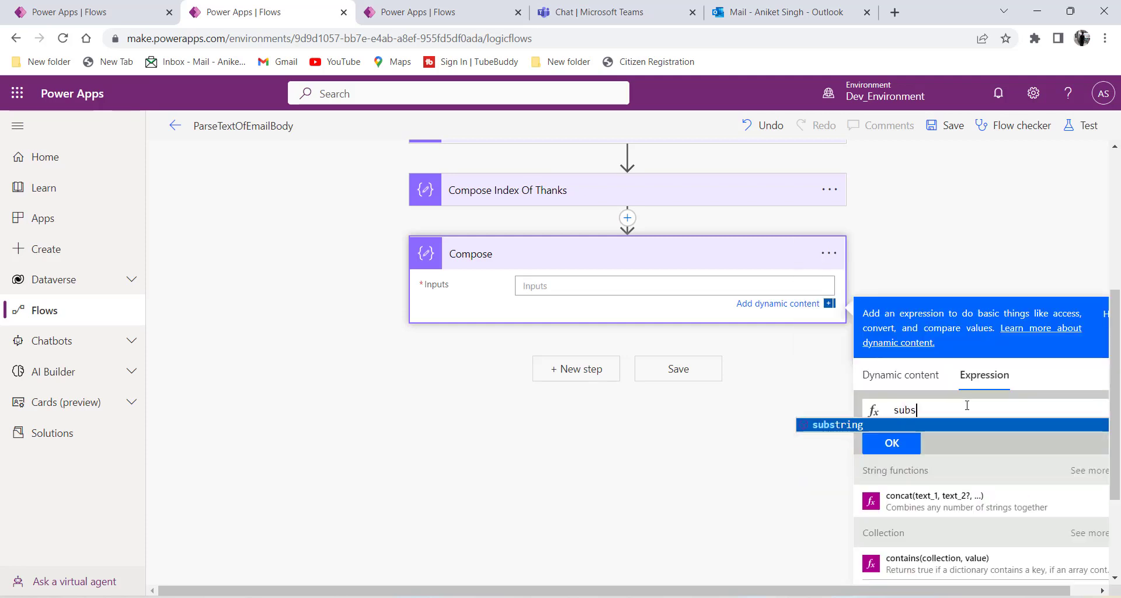
click(929, 425)
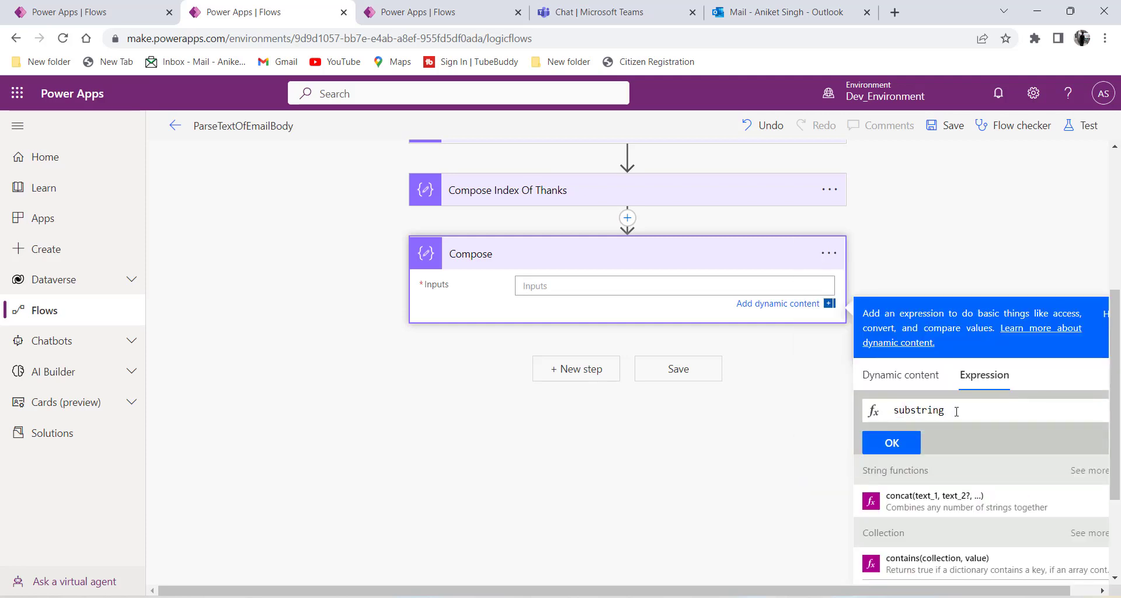
text(()
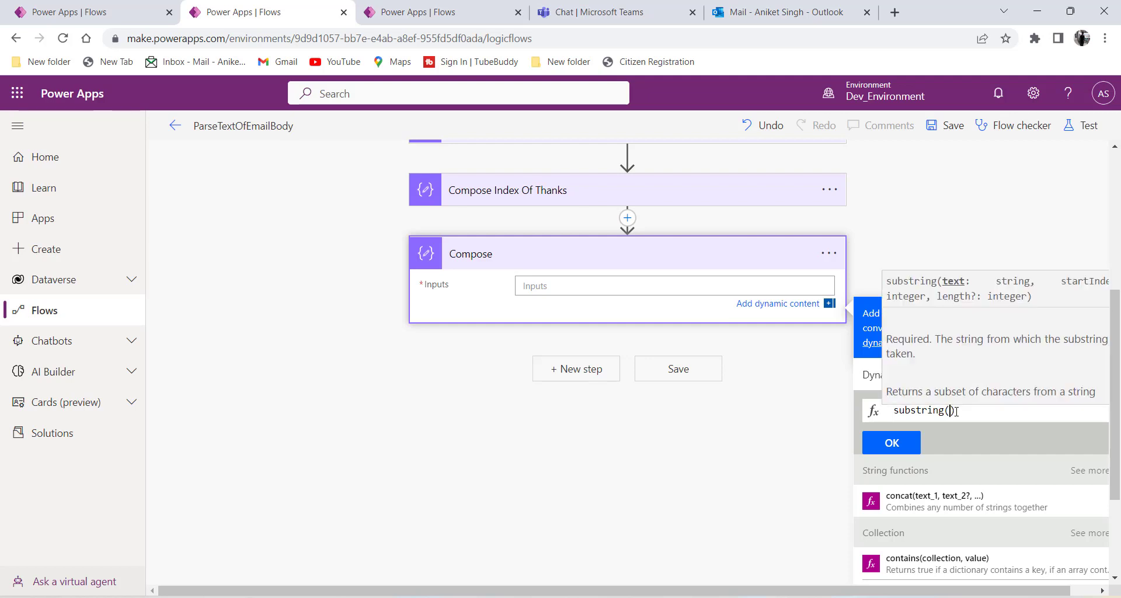
Step: Complete substring with Compose Replace New Line Outputs, start 0, and Compose Index Of Thanks Outputs as length
click(879, 377)
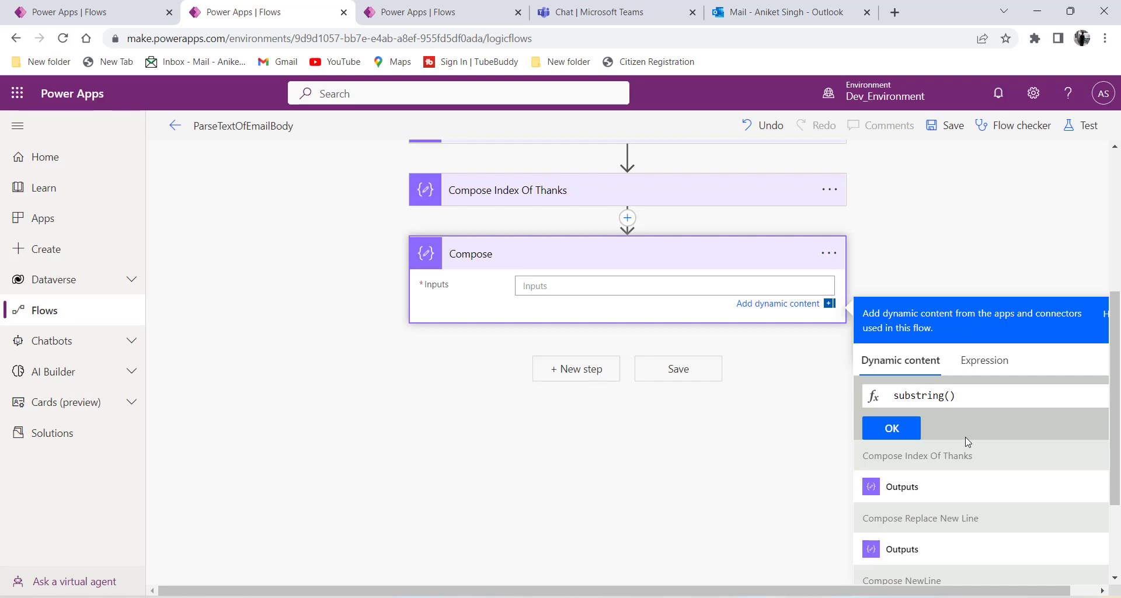
scroll(966, 442, down, 1)
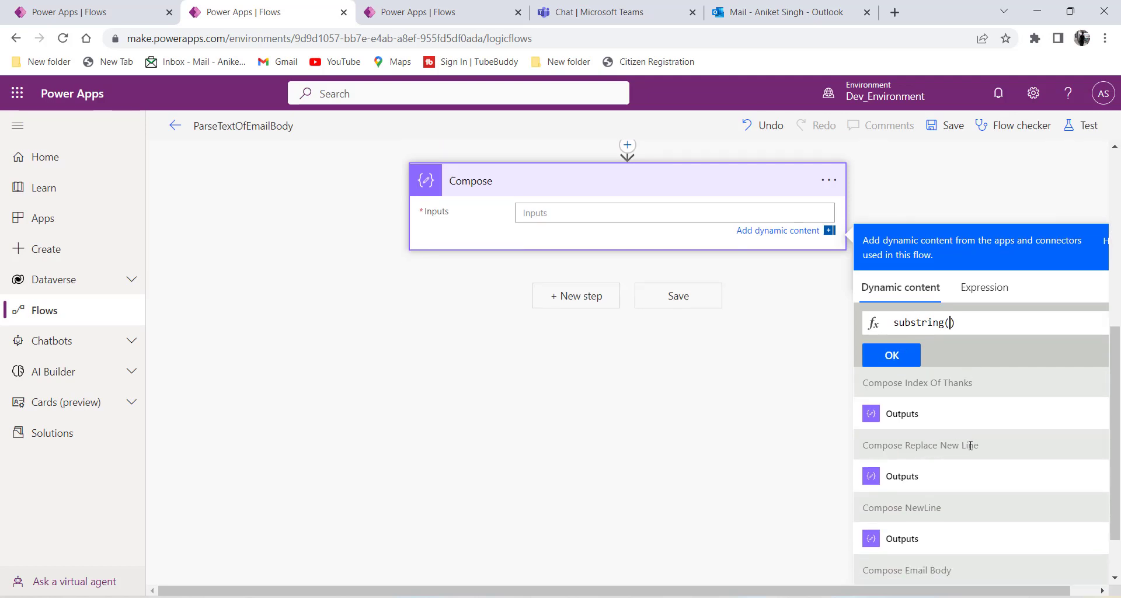
click(927, 480)
text(,)
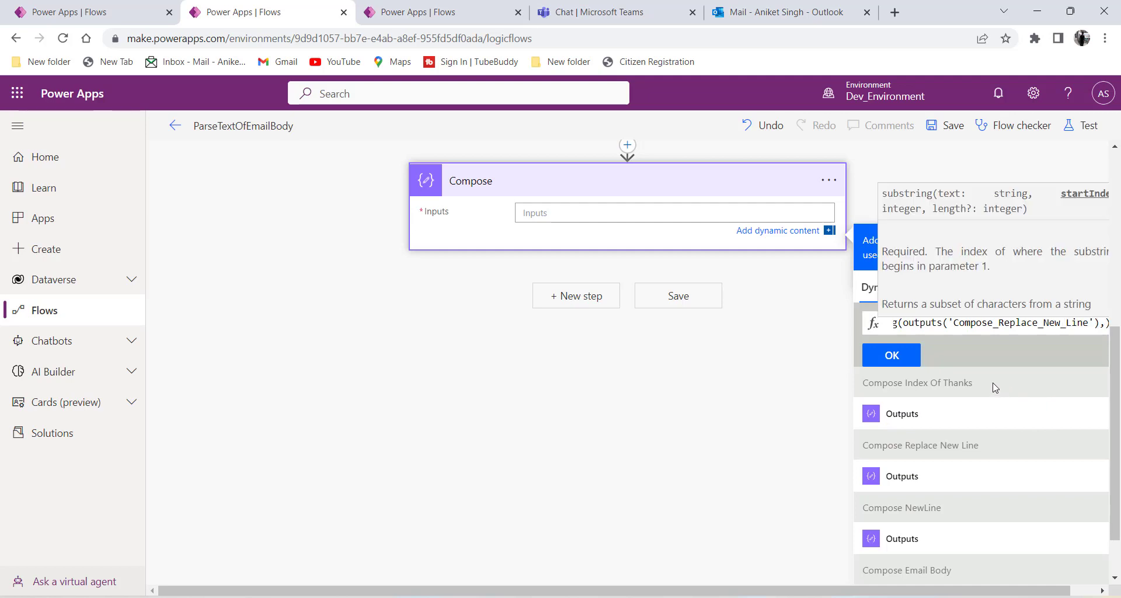
text(0)
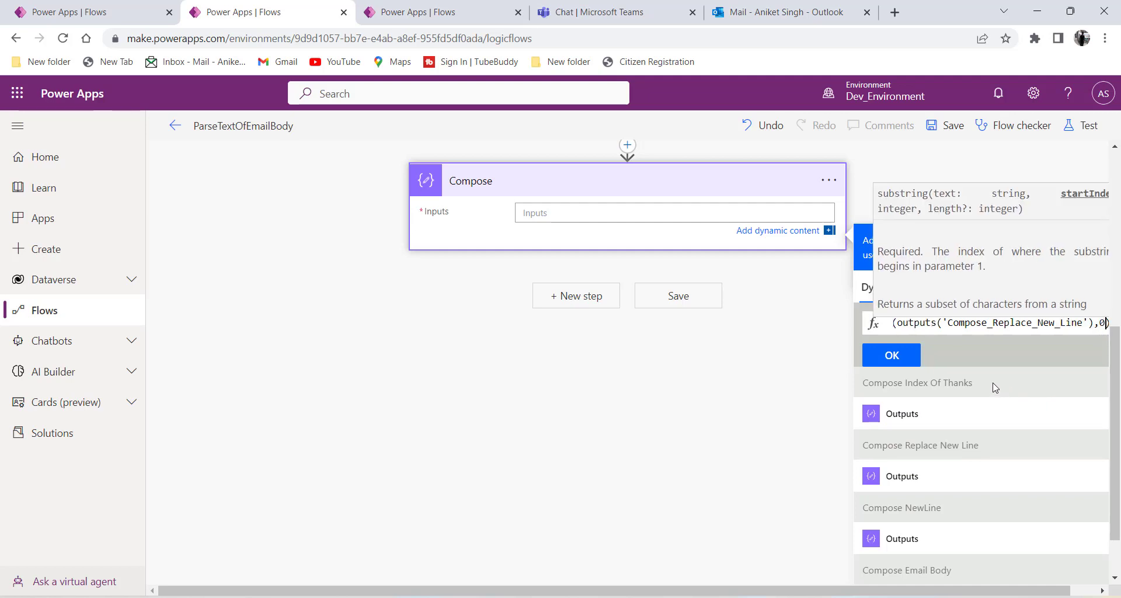
text(,)
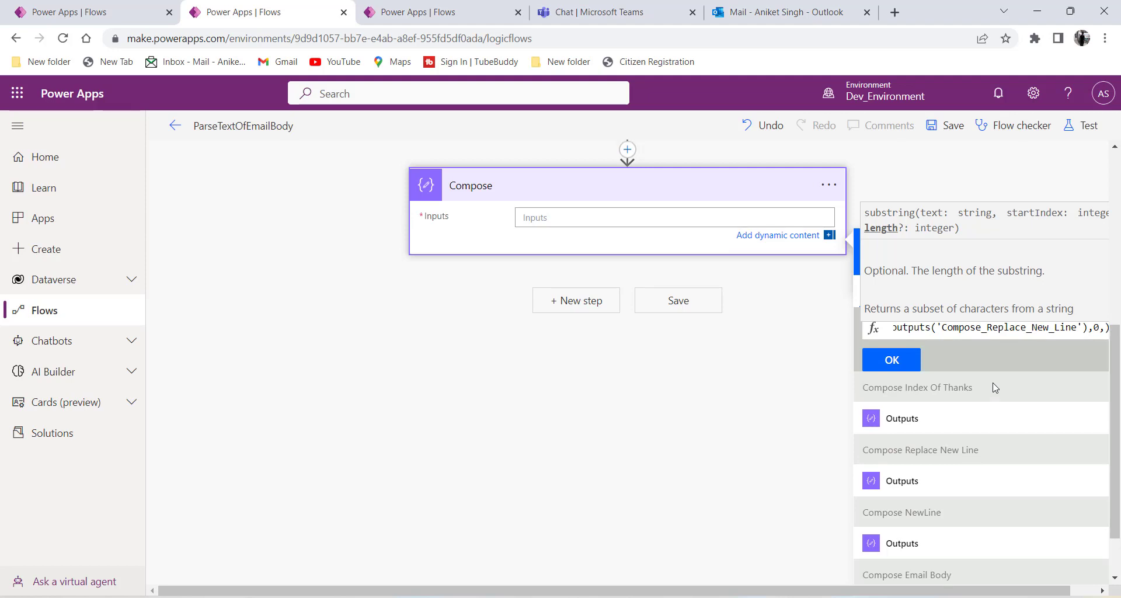
scroll(996, 387, up, 1)
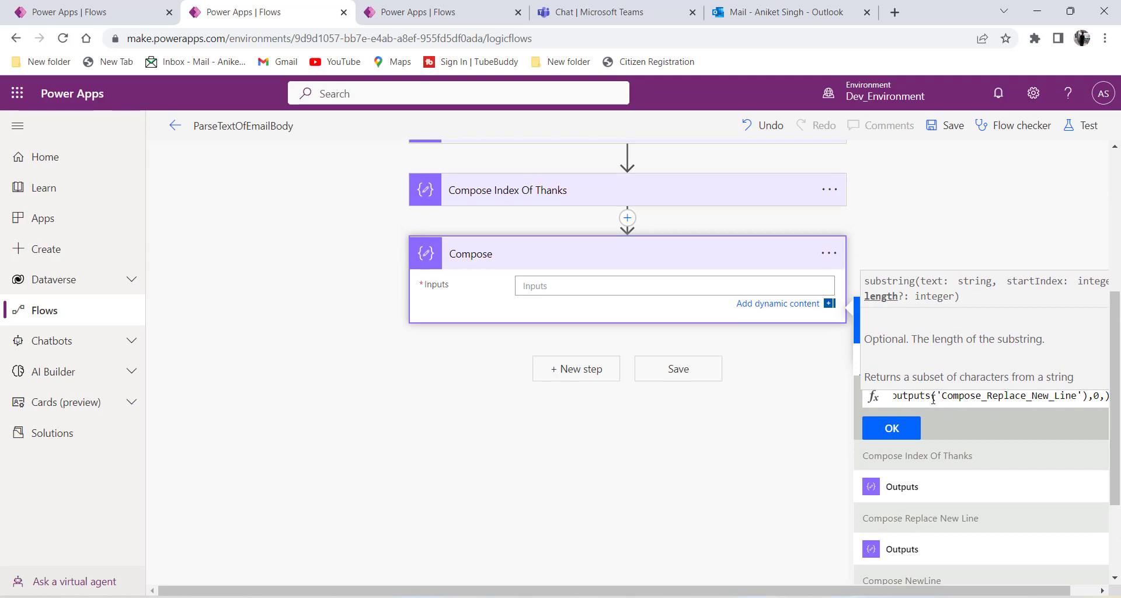
click(859, 366)
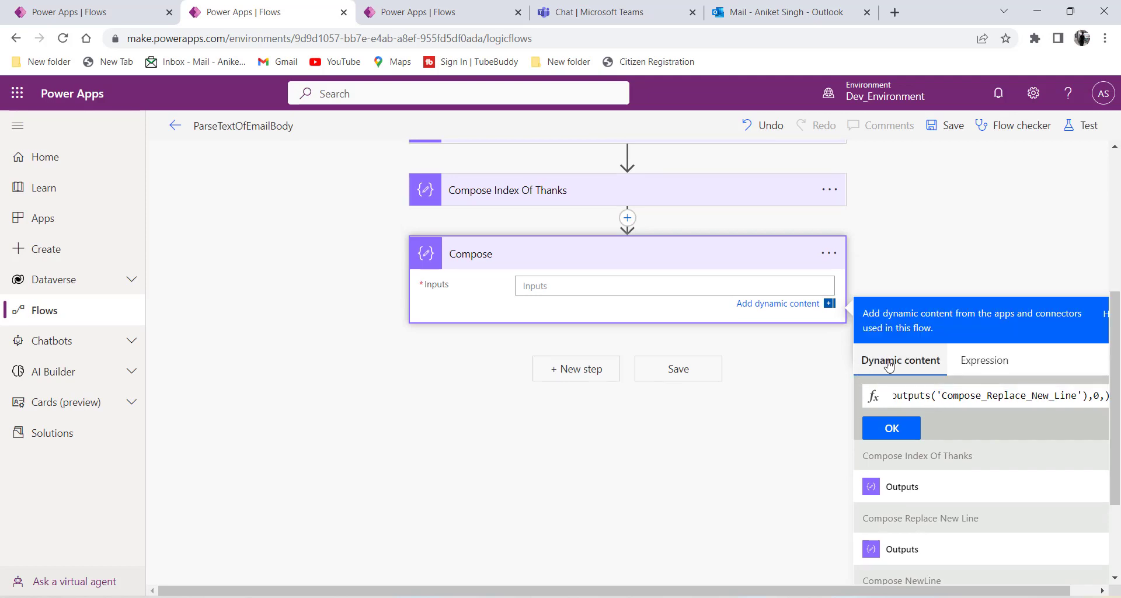
scroll(899, 362, down, 2)
click(920, 356)
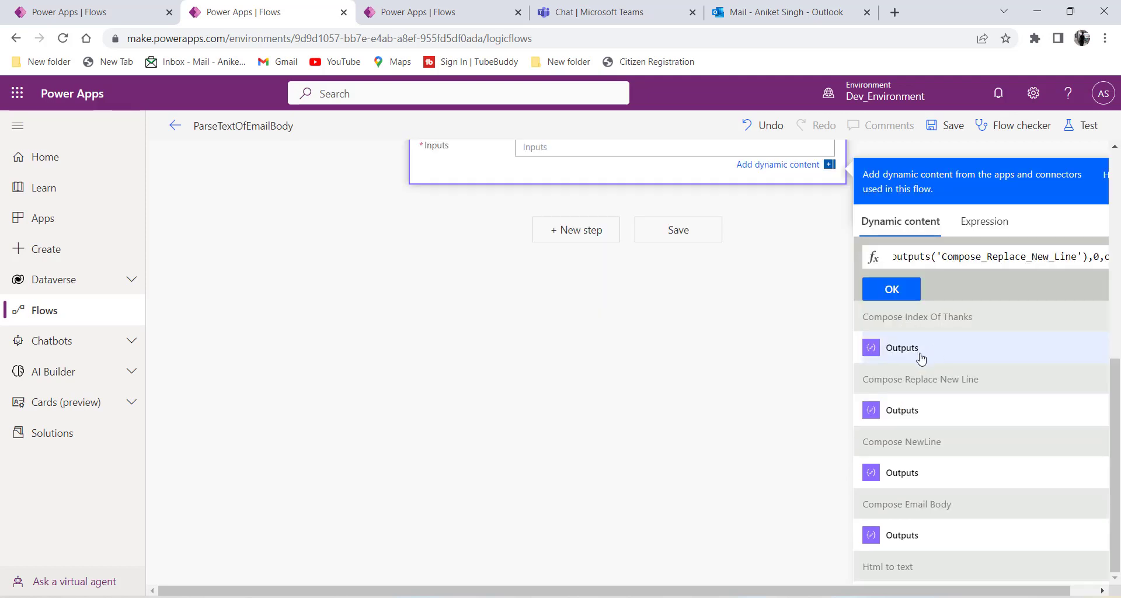
click(892, 289)
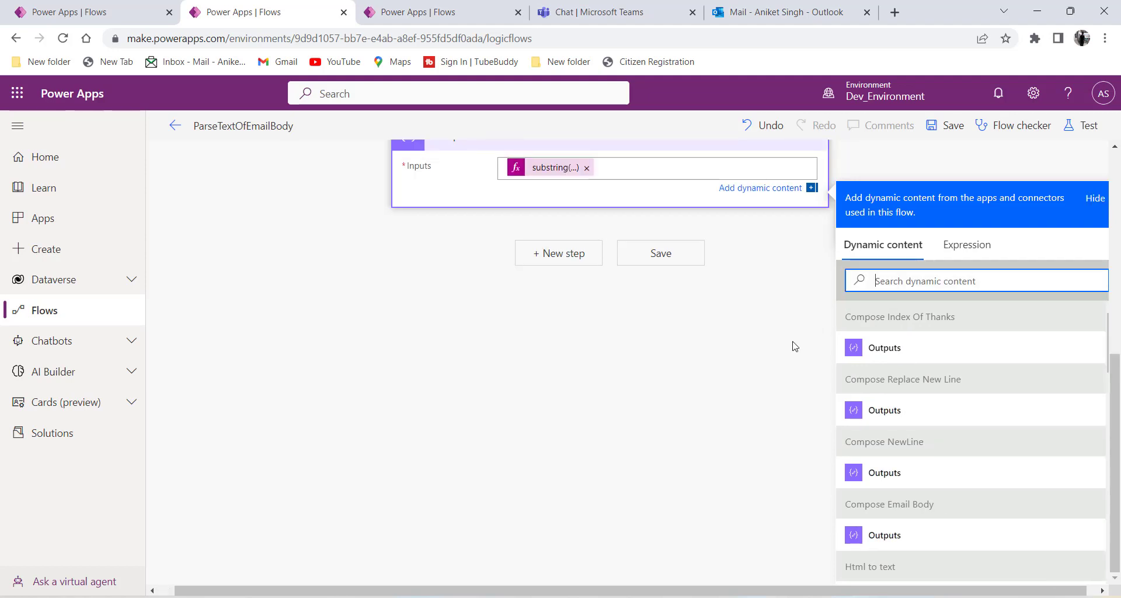
scroll(793, 345, up, 3)
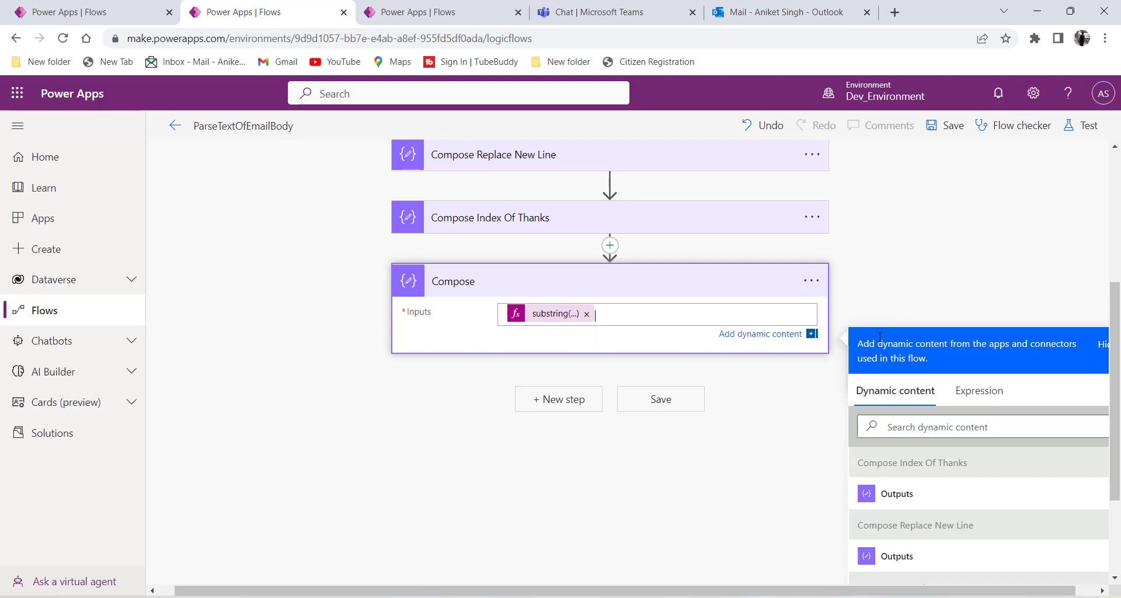
click(805, 281)
Step: Rename the substring step to 'Compose content of email body'
click(839, 464)
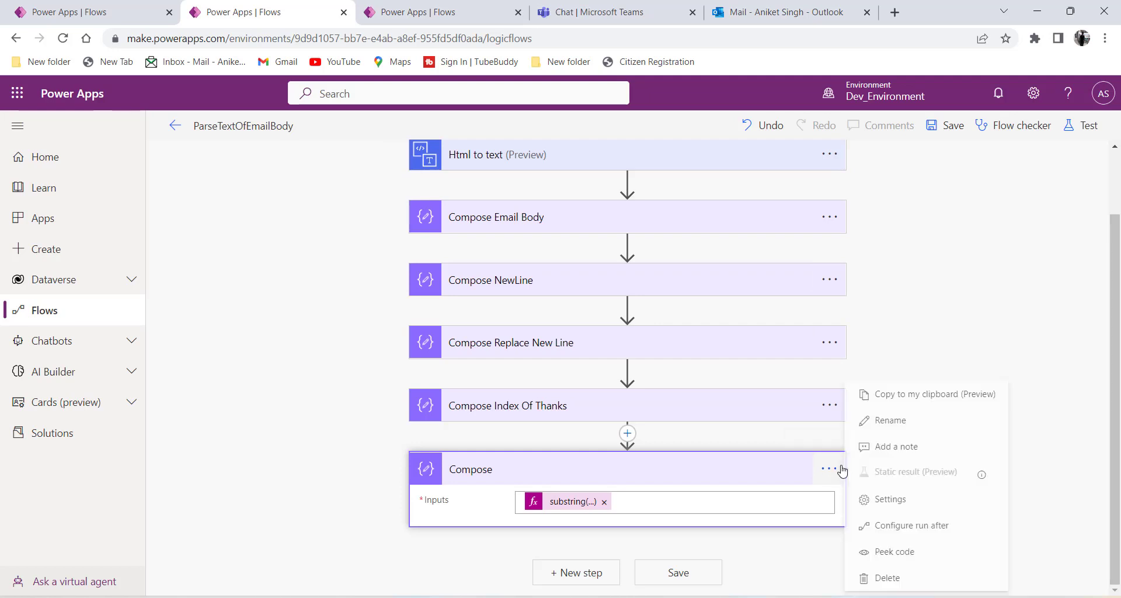
click(892, 420)
click(590, 469)
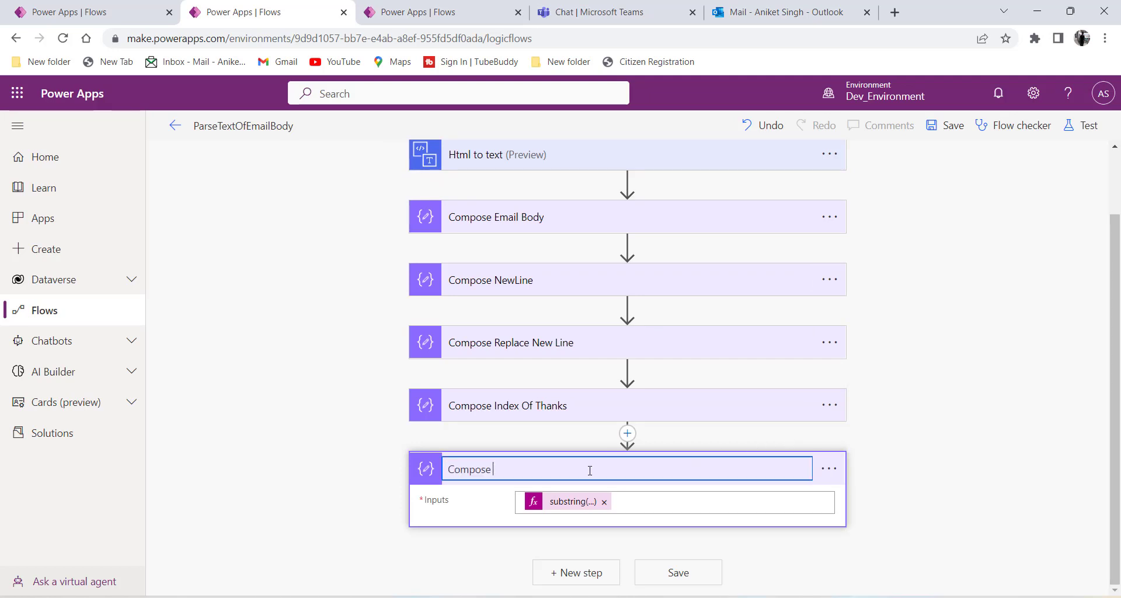
text(content of email body)
click(876, 466)
Step: Collapse the step, save the flow, and bring up the Test Flow panel
click(785, 467)
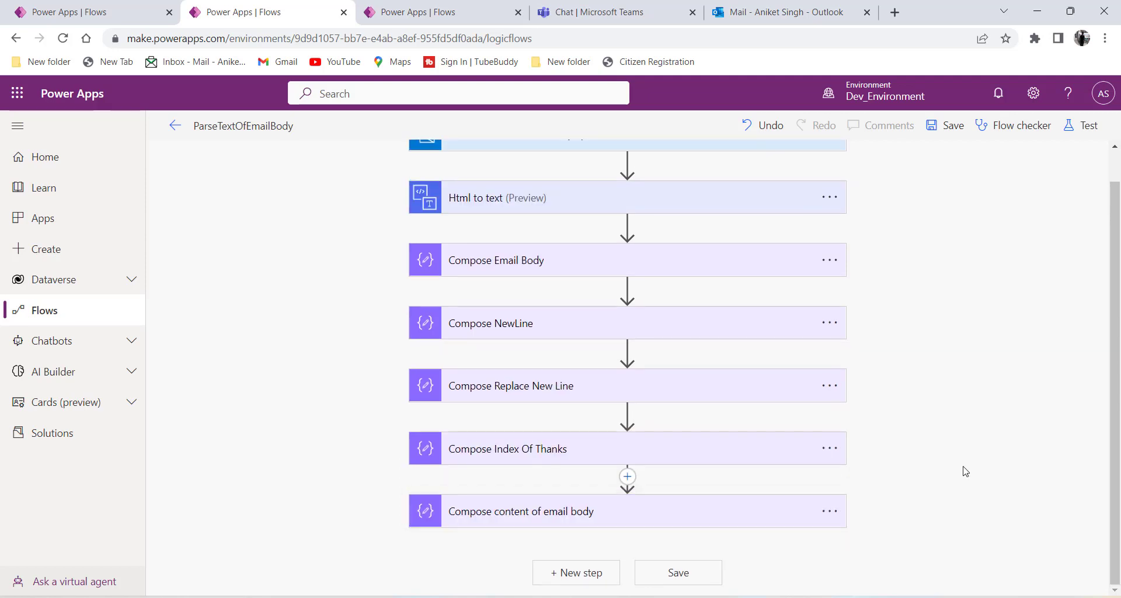
click(945, 125)
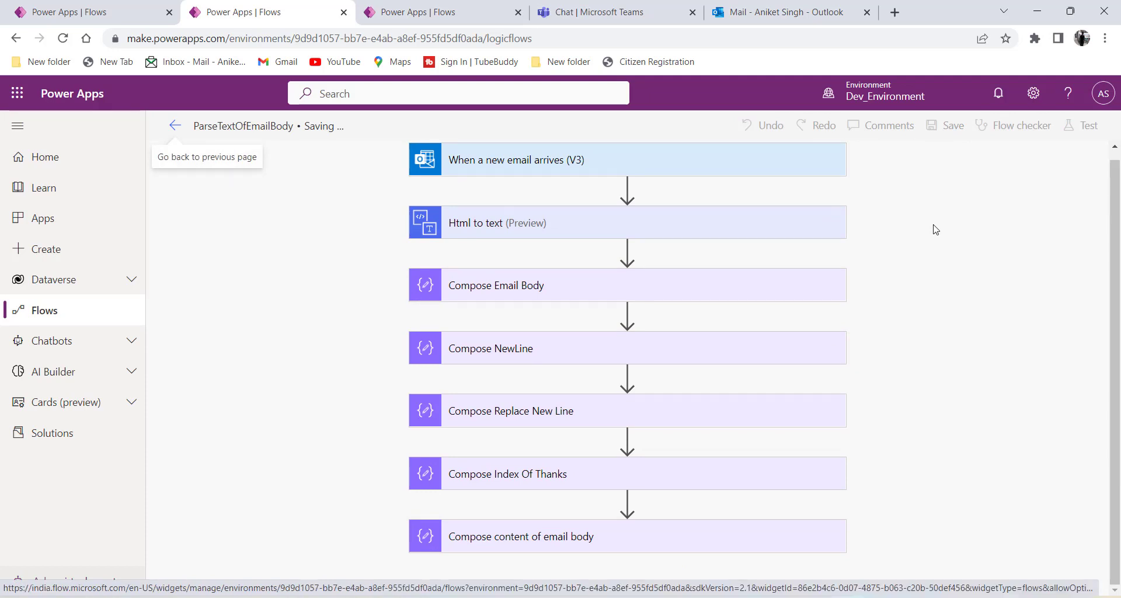
click(1097, 131)
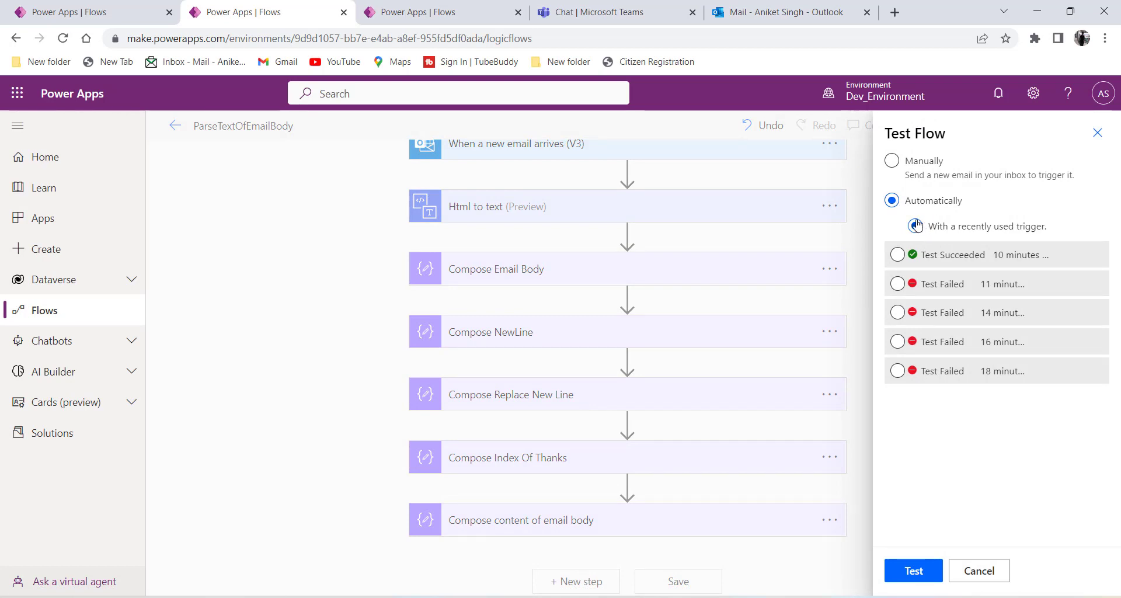
Step: Rerun the flow test automatically using the recent 'Test Succeeded' trigger
click(892, 161)
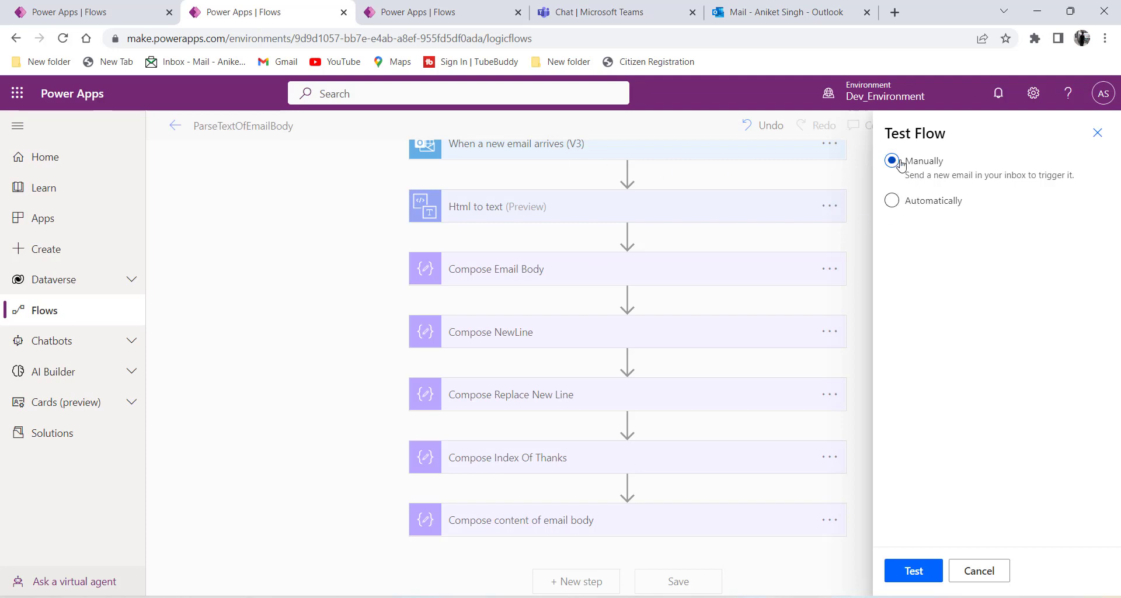
click(892, 200)
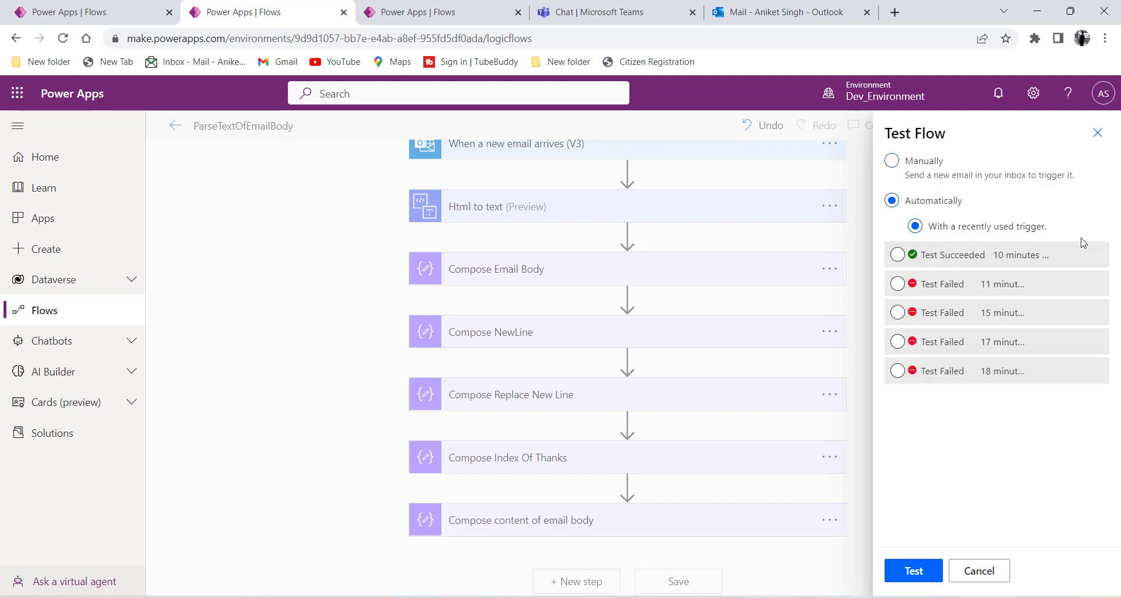
click(912, 259)
click(921, 585)
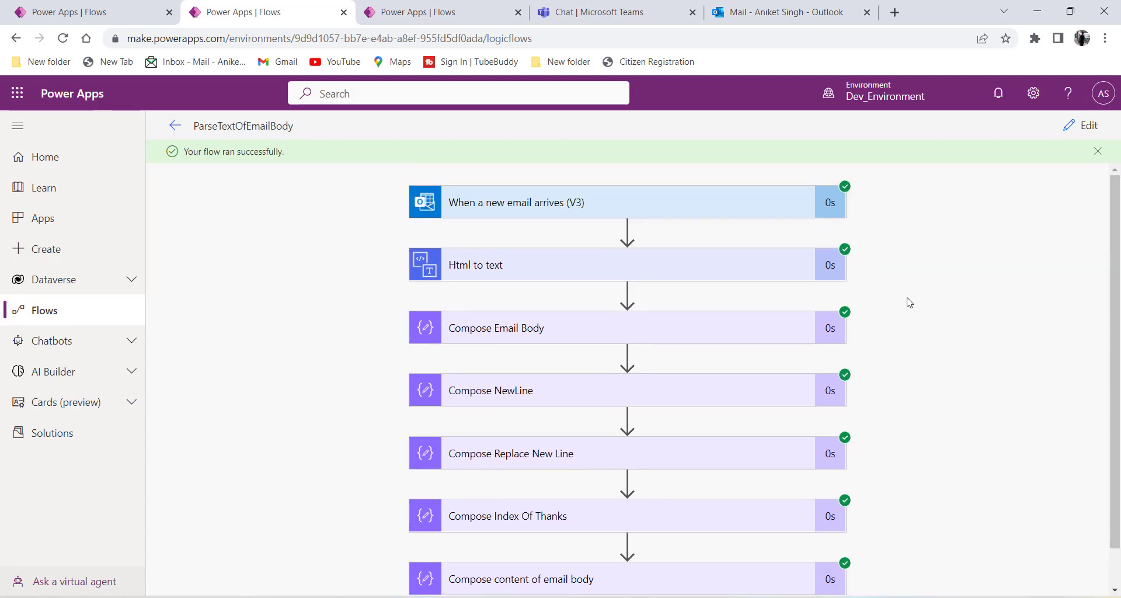
Step: Inspect the trigger's Inbox folder value, then the Html to text step's plain-text output
click(584, 211)
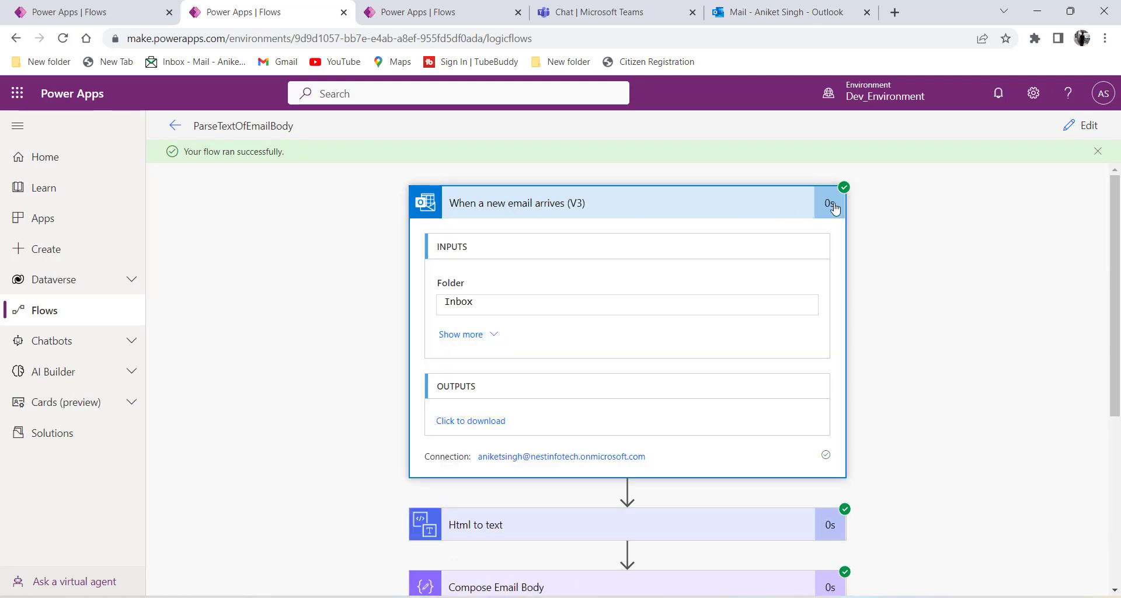
drag(473, 302, 422, 302)
click(535, 211)
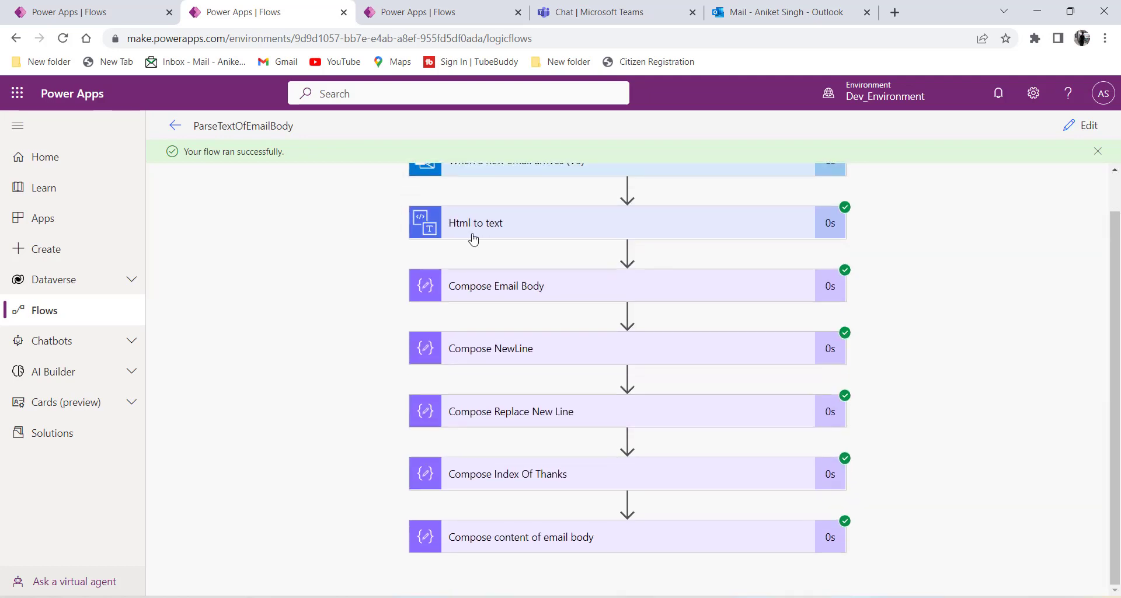
scroll(473, 238, up, 1)
click(457, 267)
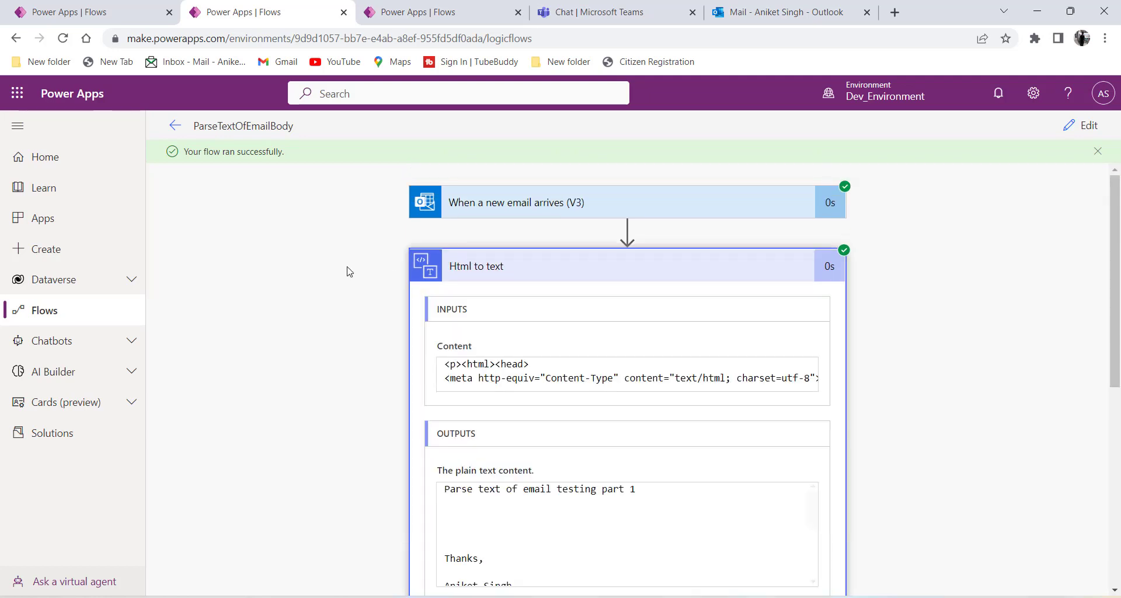
scroll(349, 272, down, 1)
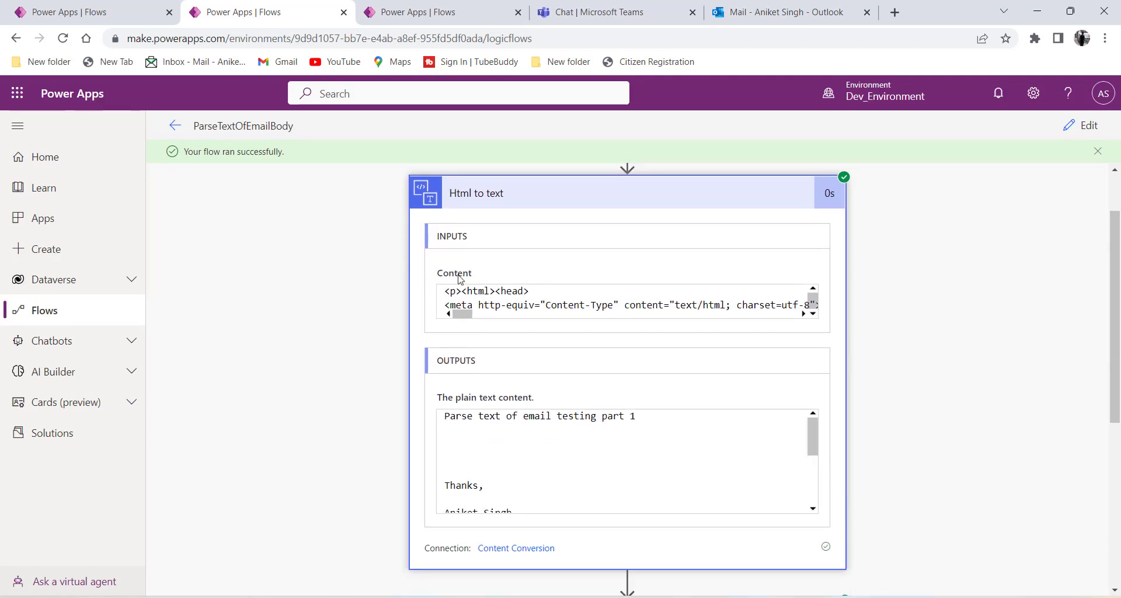
drag(446, 289, 663, 316)
click(660, 314)
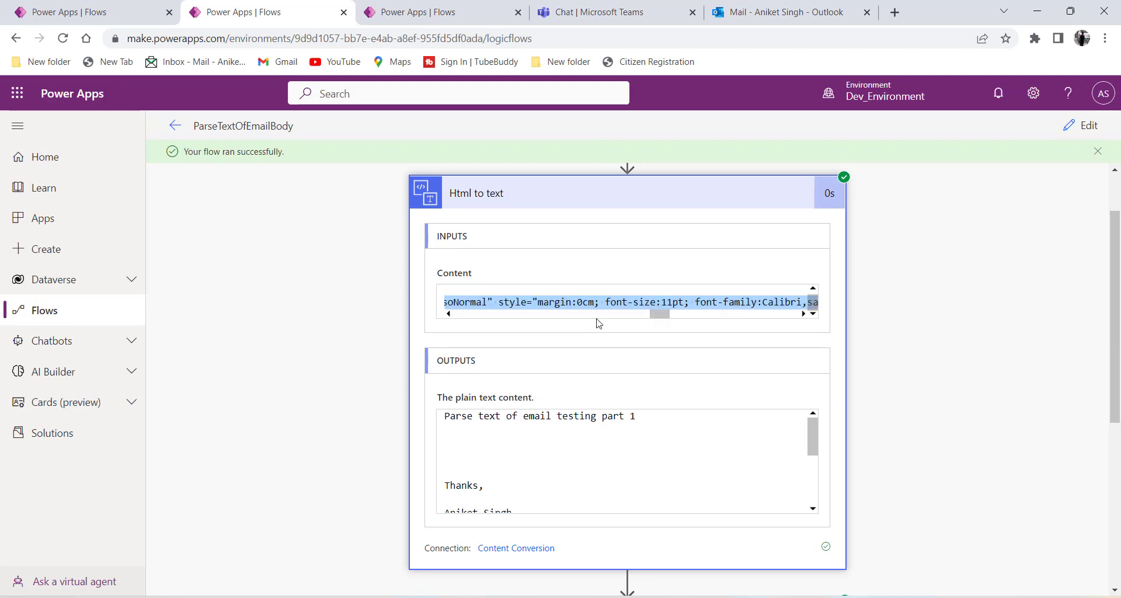
scroll(598, 321, up, 1)
Step: Compare with the original test email in Outlook, selecting its first line and signature
click(771, 13)
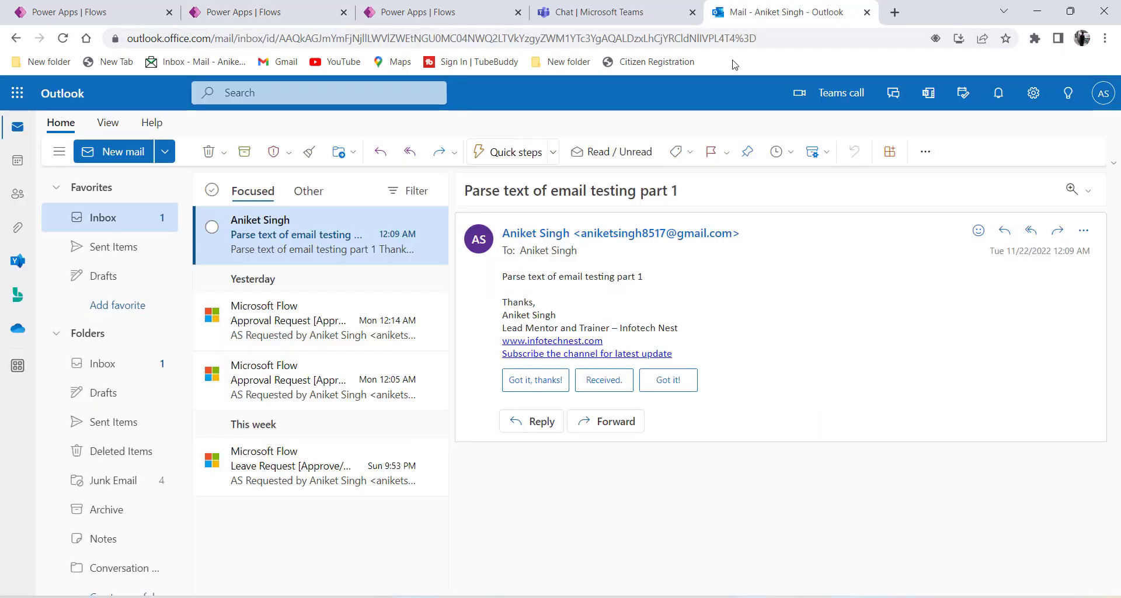
drag(652, 280, 497, 279)
drag(506, 479, 685, 492)
Step: Collapse Html to text and review the Compose Email Body run details
click(524, 438)
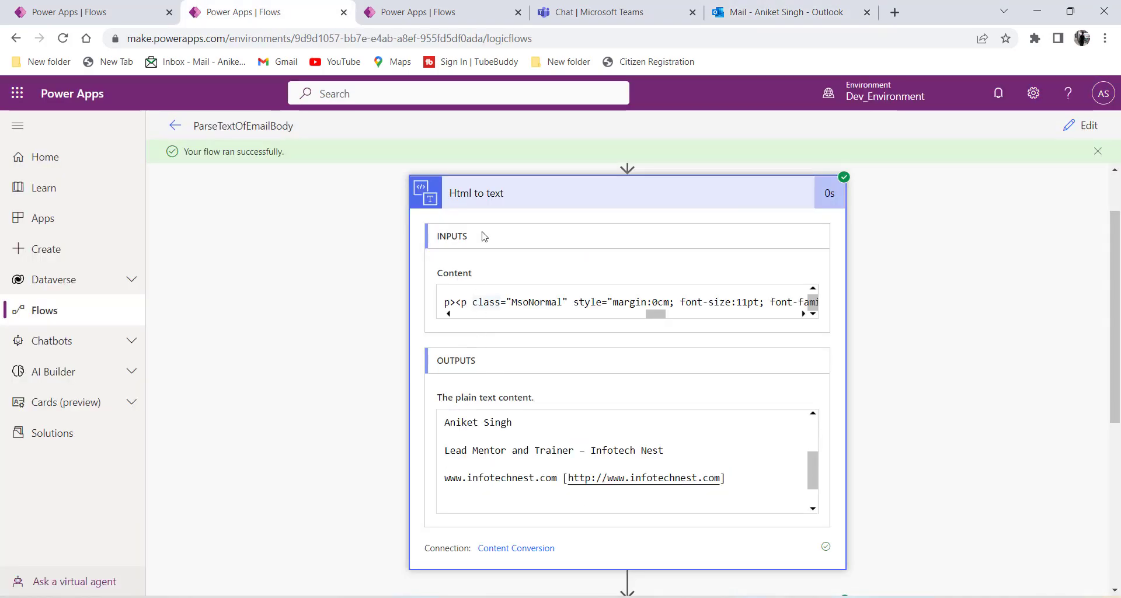
click(480, 198)
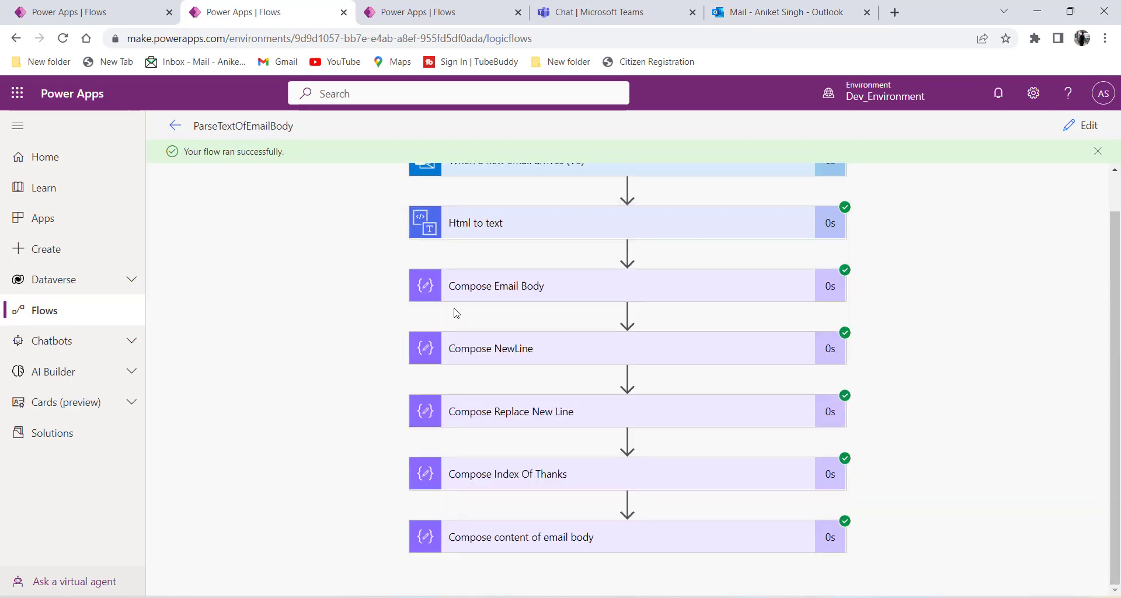
click(476, 296)
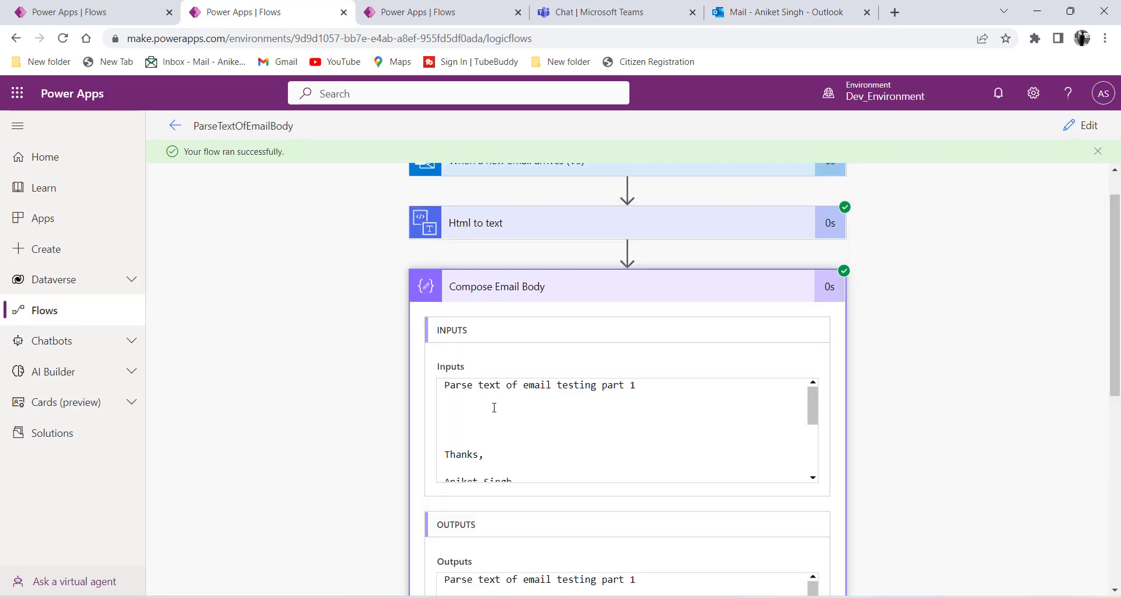
scroll(495, 408, down, 1)
scroll(494, 407, up, 1)
click(490, 285)
Step: Expand Compose NewLine to show its input holds only a line break
click(513, 348)
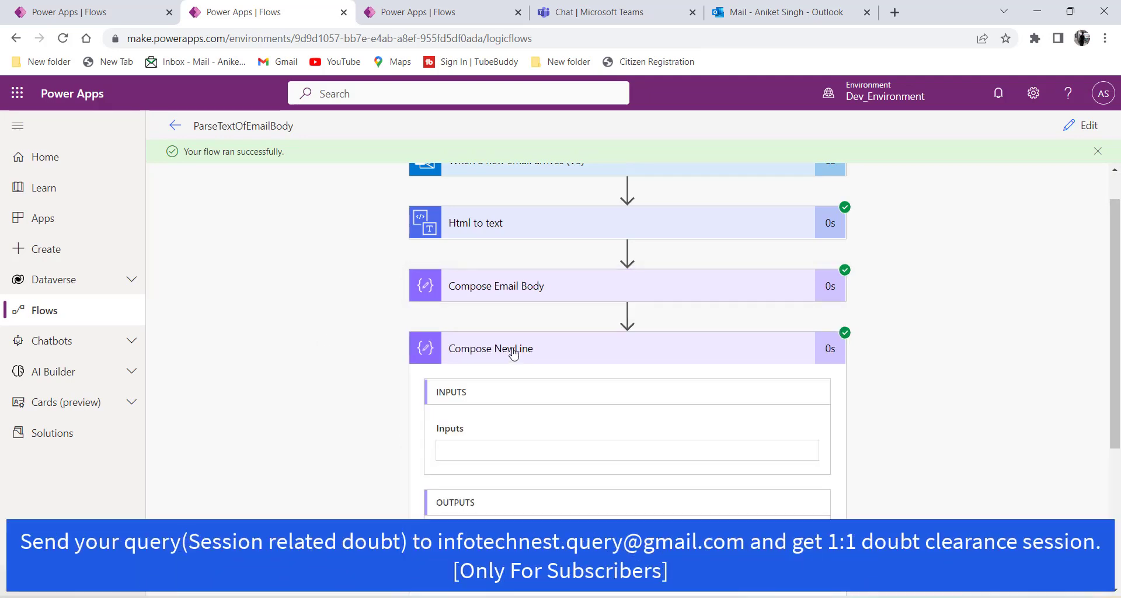
scroll(310, 398, down, 1)
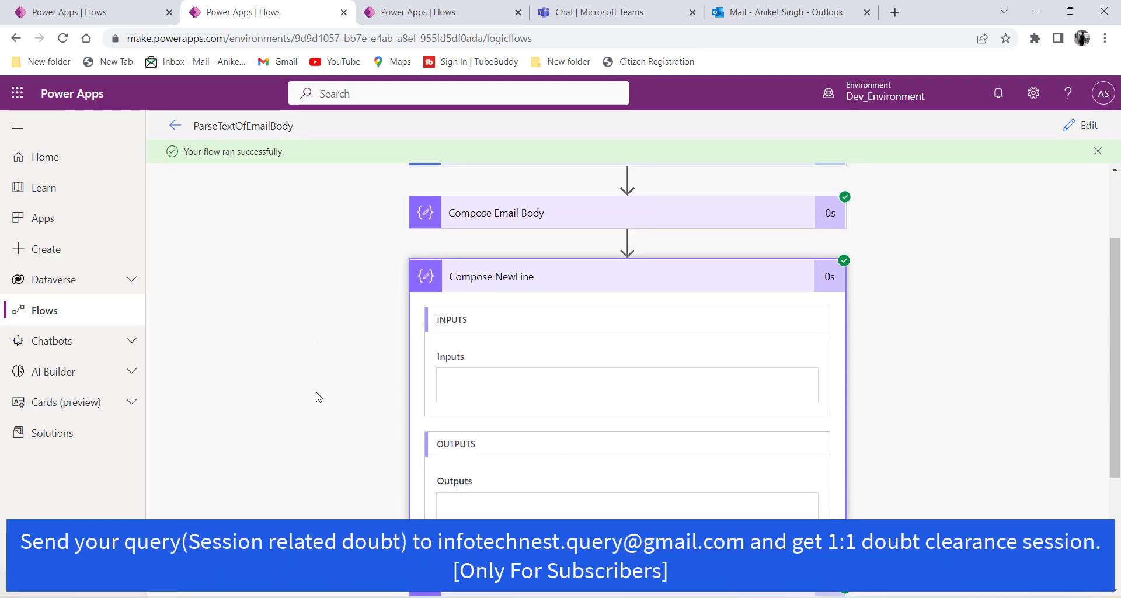
click(450, 391)
click(449, 381)
click(452, 386)
click(491, 279)
Step: Expand Compose Replace New Line and read its joined input, where 'part 1' runs into 'Thanks,'
click(414, 404)
scroll(400, 400, down, 3)
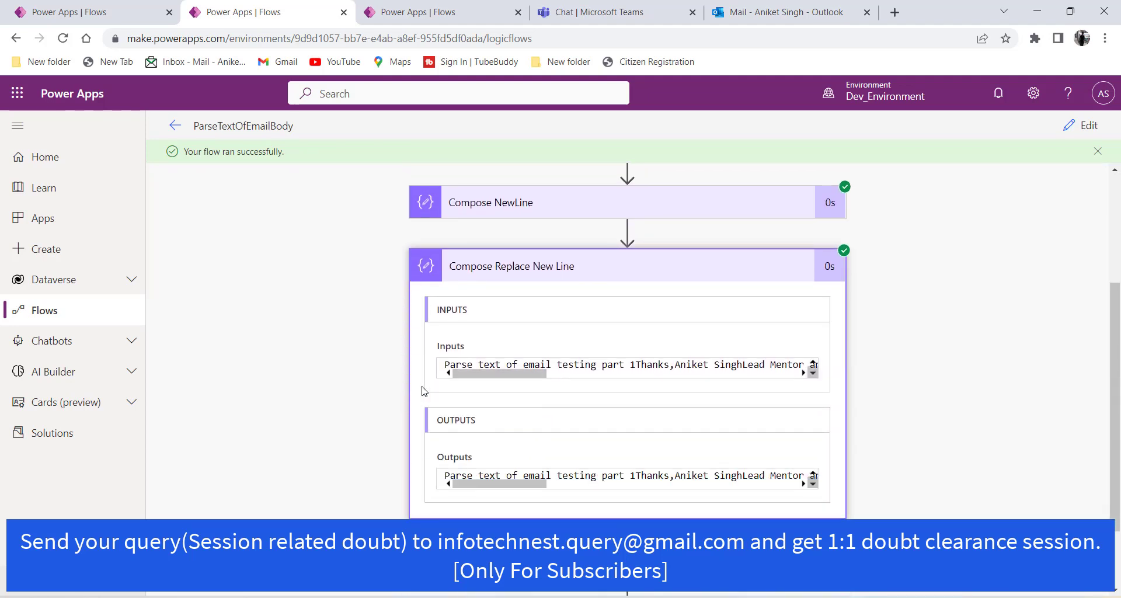
drag(501, 373, 431, 411)
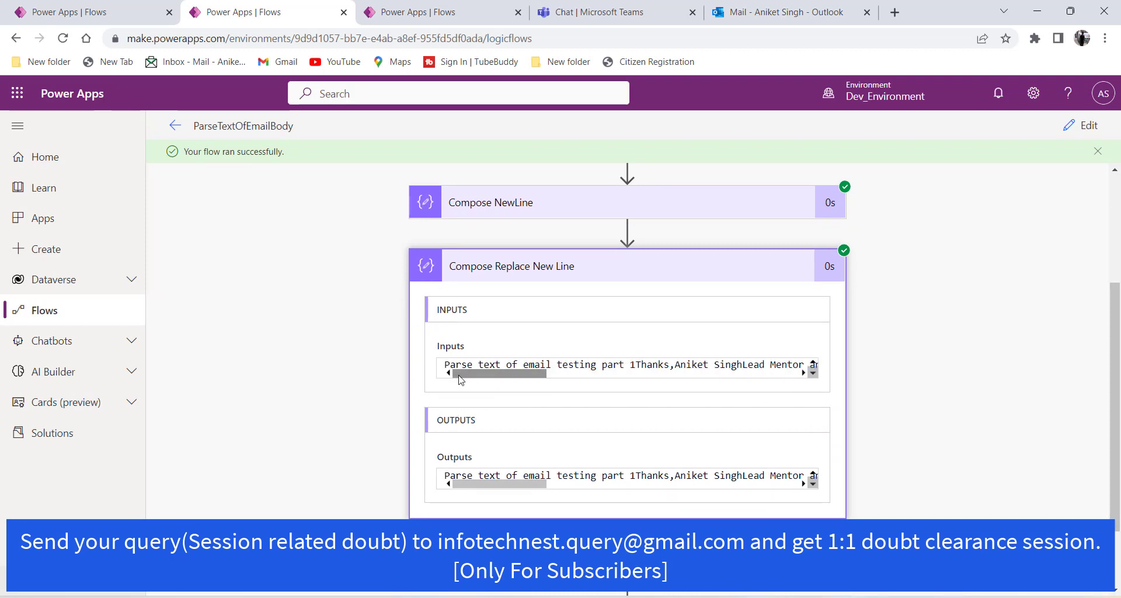
drag(445, 365, 404, 371)
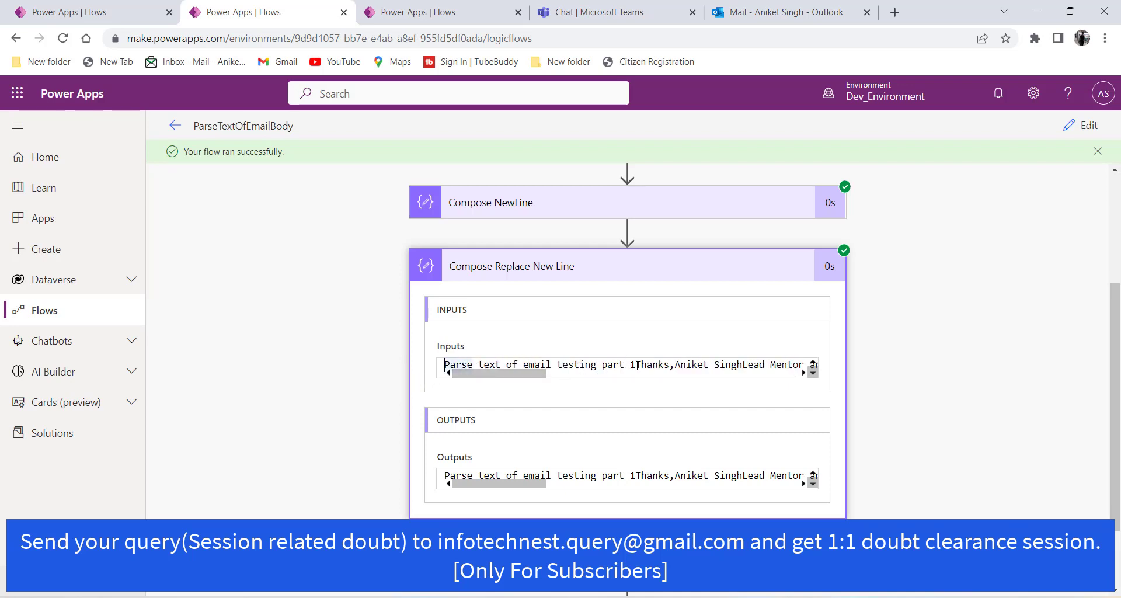
drag(635, 365, 434, 373)
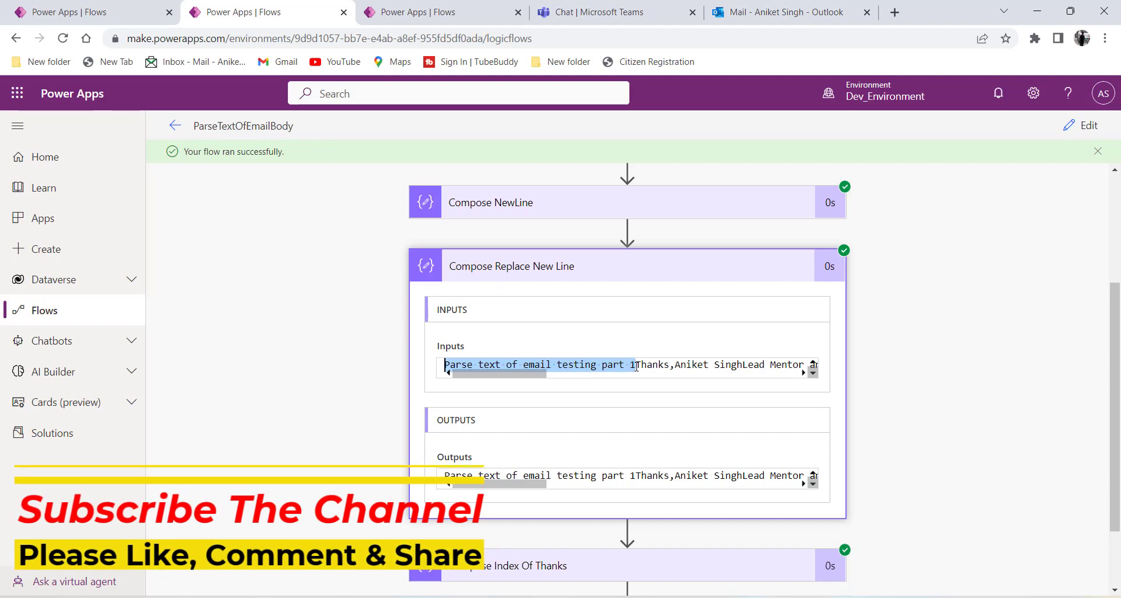
click(648, 383)
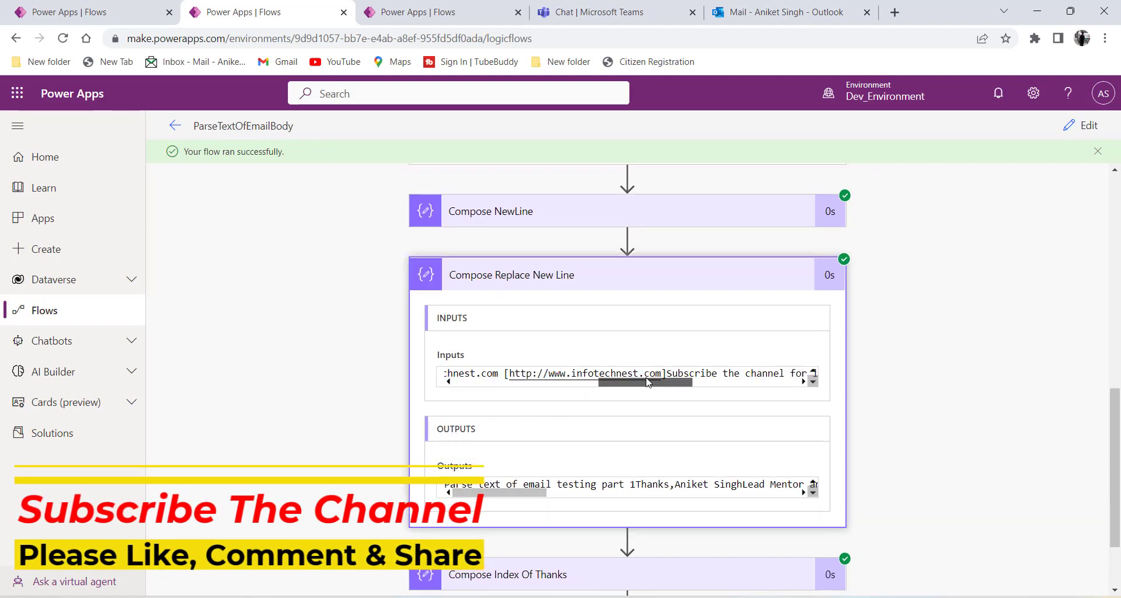
drag(649, 382, 363, 413)
scroll(338, 401, down, 2)
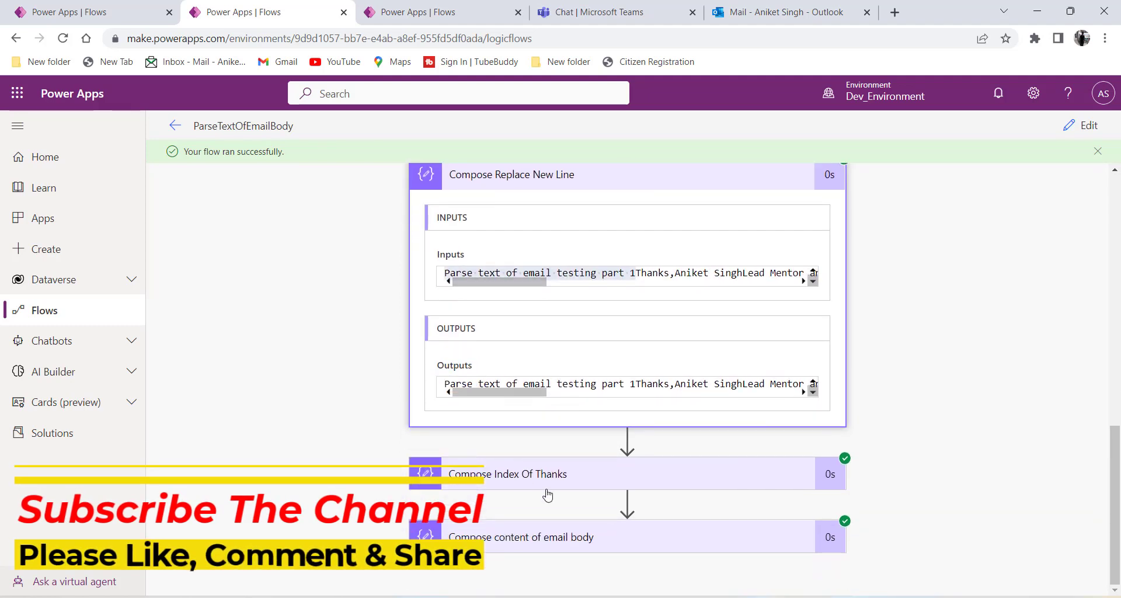
drag(637, 274, 668, 280)
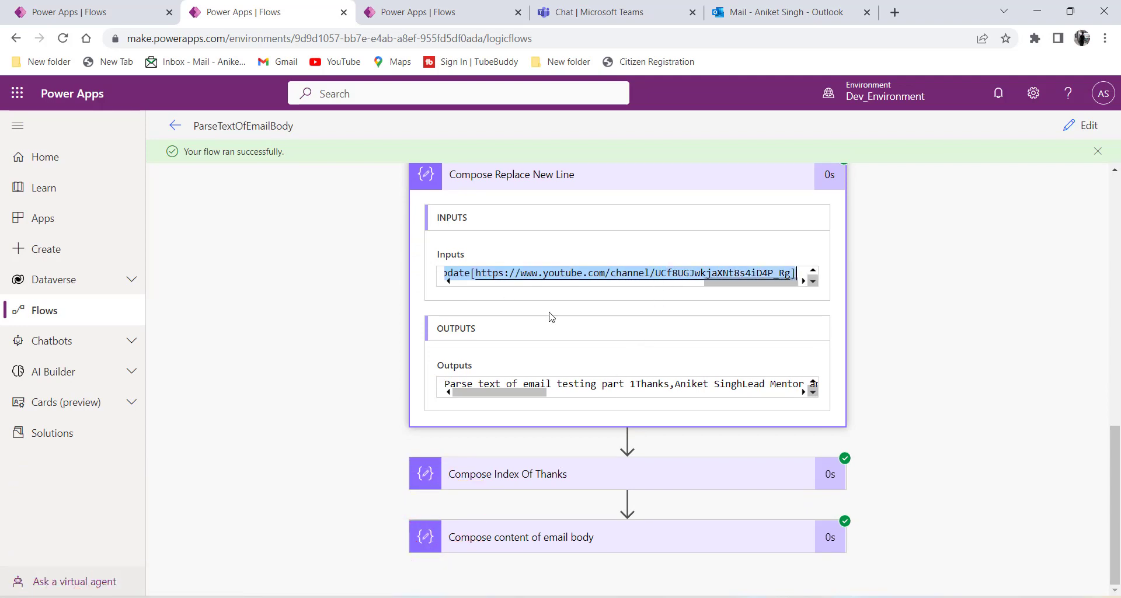
click(620, 303)
Step: Expand Compose Index Of Thanks to show 34, and select the joined text before and after 'Thanks'
click(491, 475)
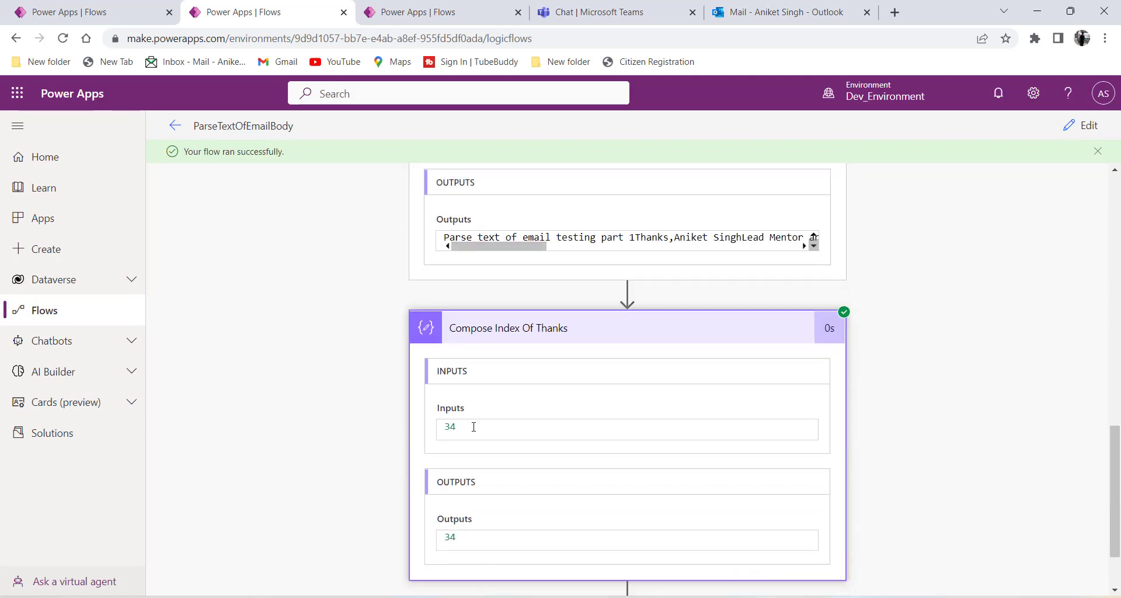
drag(474, 427, 444, 431)
scroll(320, 425, up, 3)
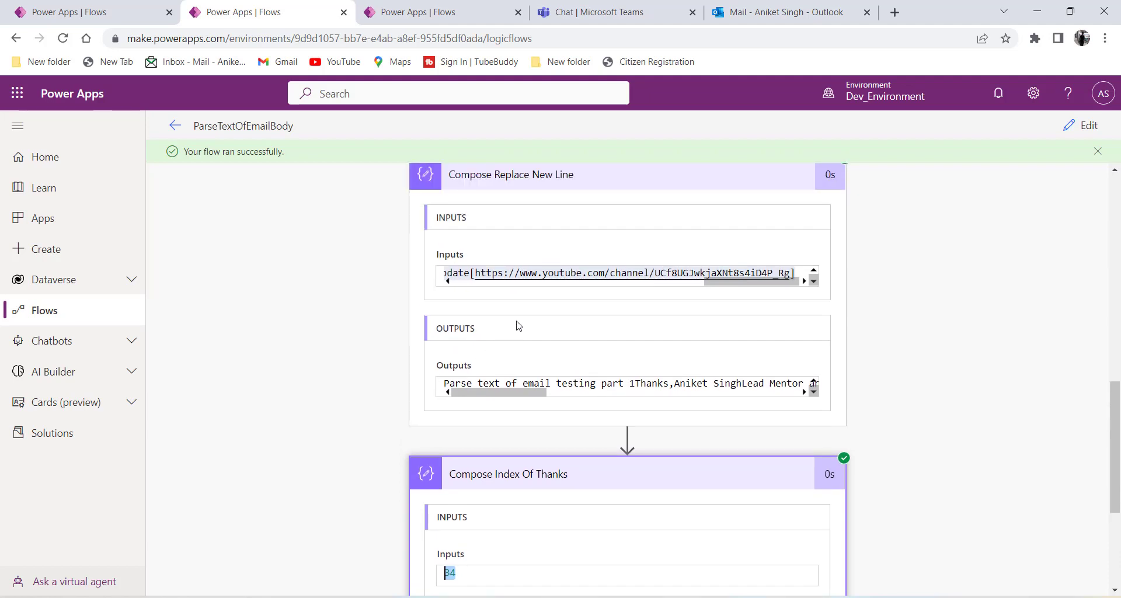
drag(724, 282, 435, 288)
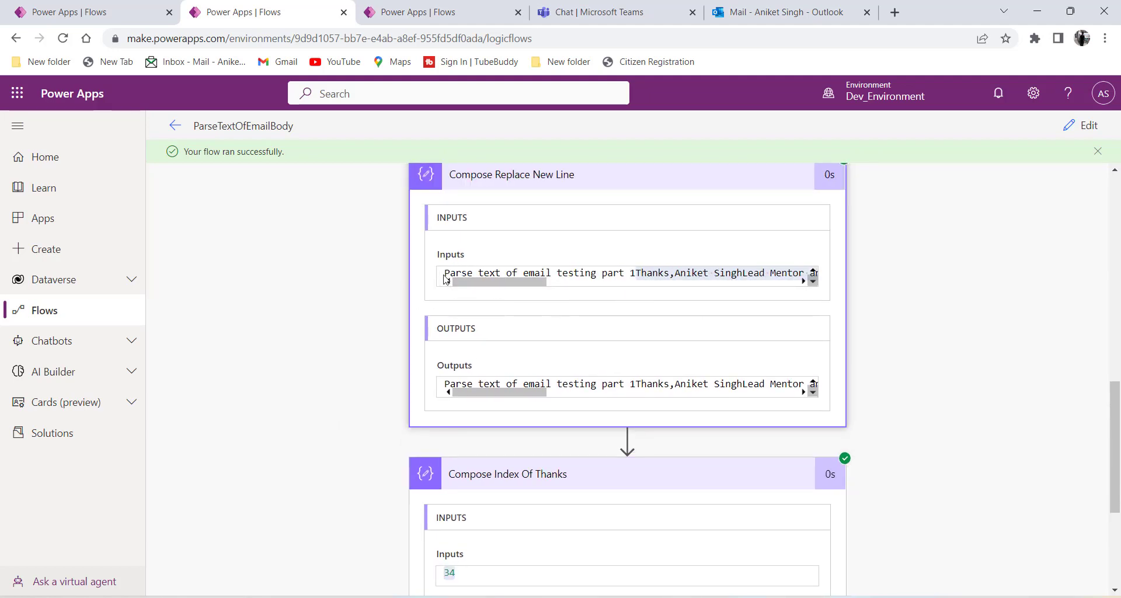
click(637, 274)
drag(631, 275, 393, 310)
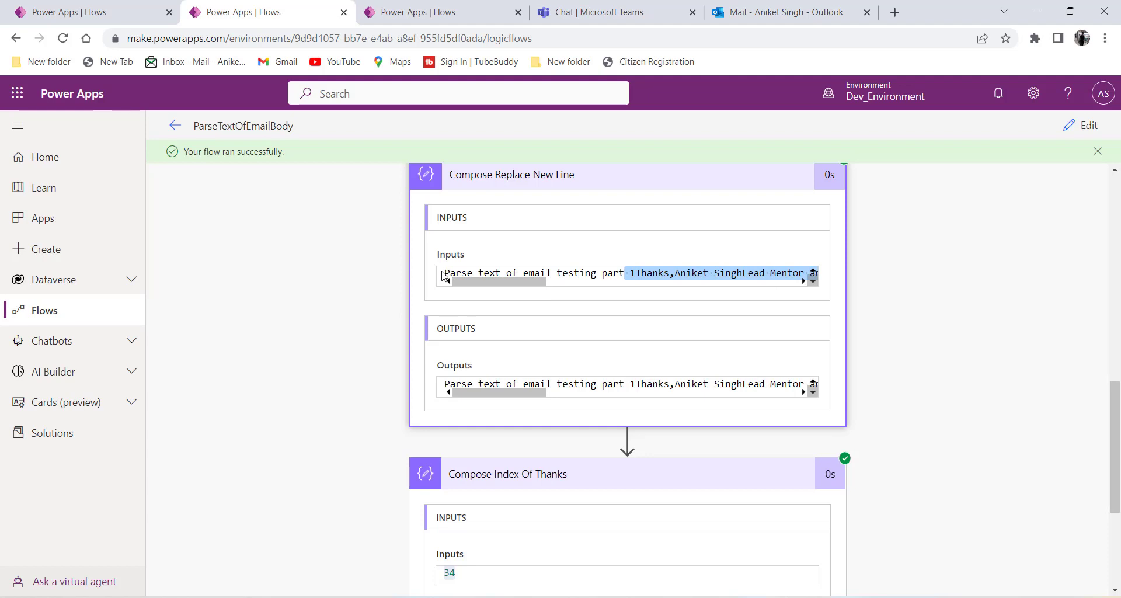
click(635, 274)
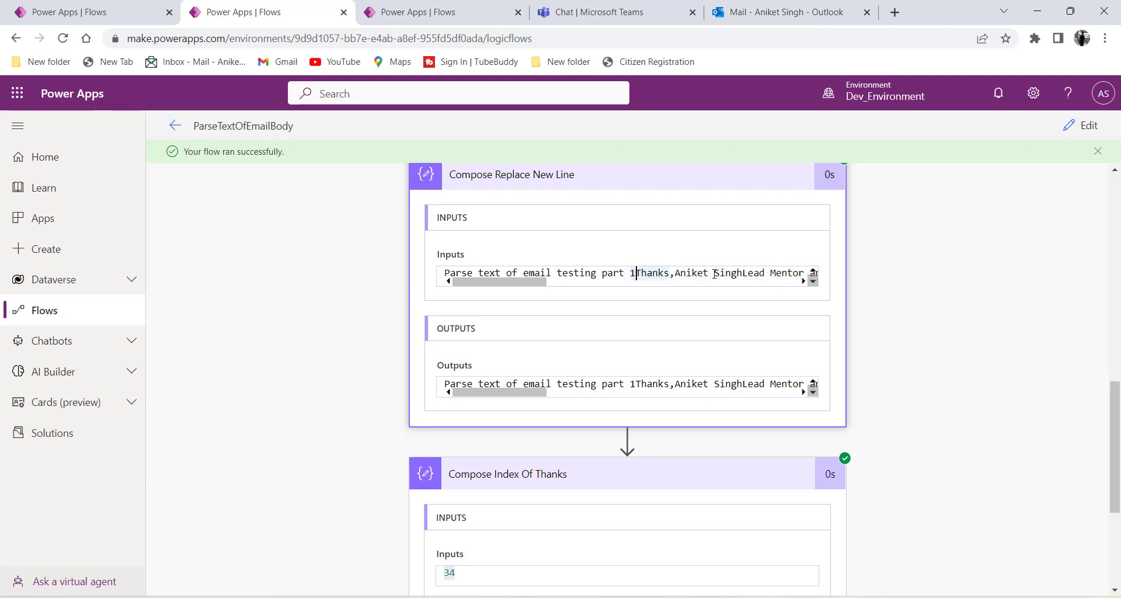
drag(632, 273, 418, 271)
scroll(455, 325, down, 4)
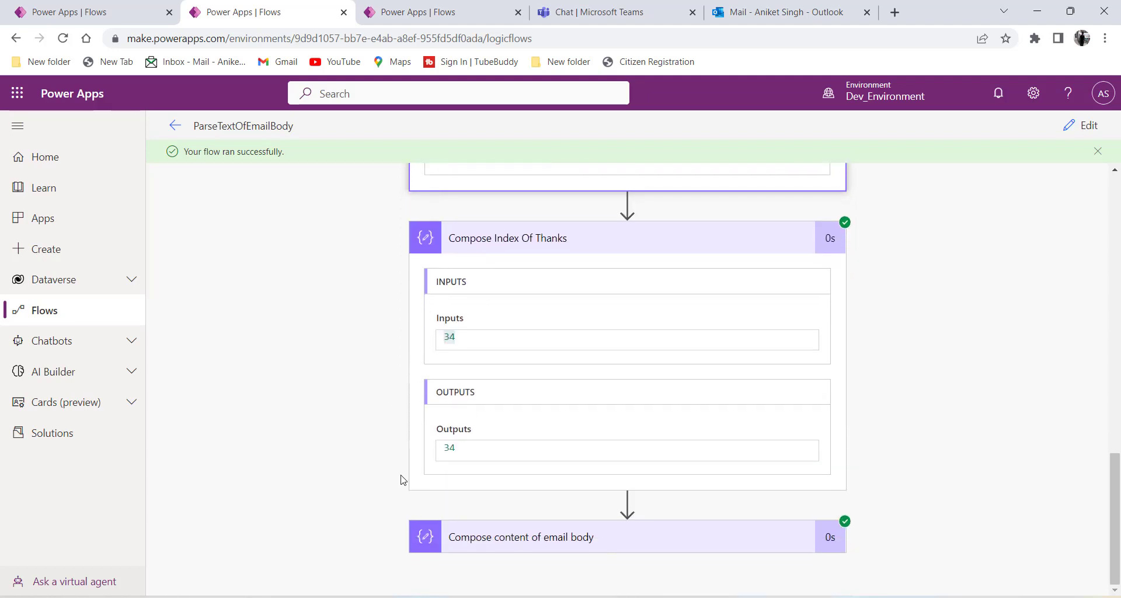
Step: Verify Compose content of email body's input and output read 'Parse text of email testing part 1'
scroll(260, 456, down, 3)
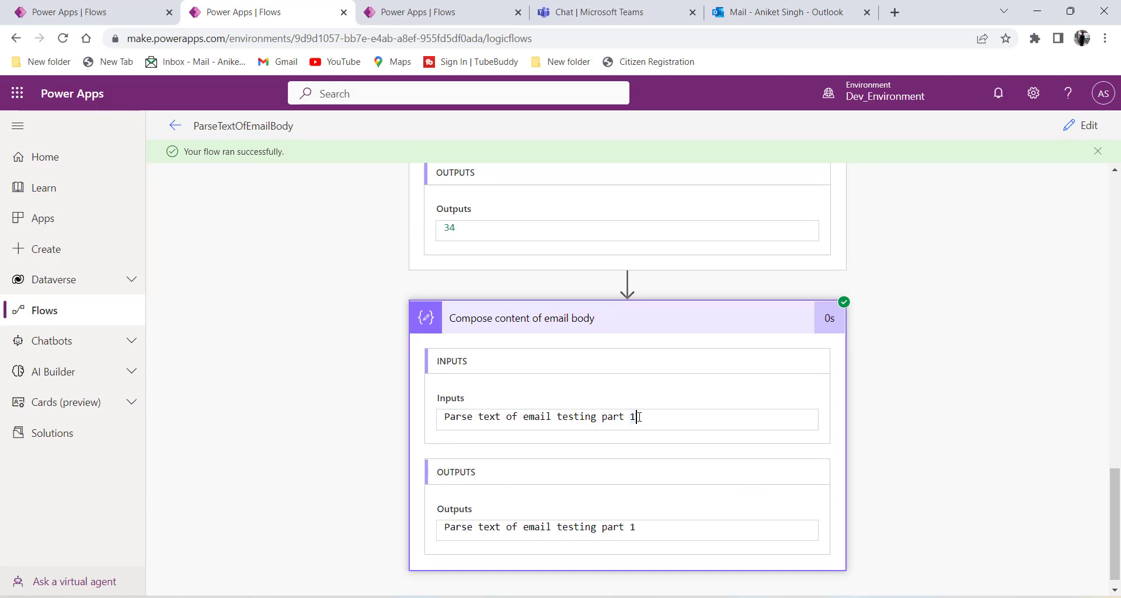
drag(639, 417, 446, 420)
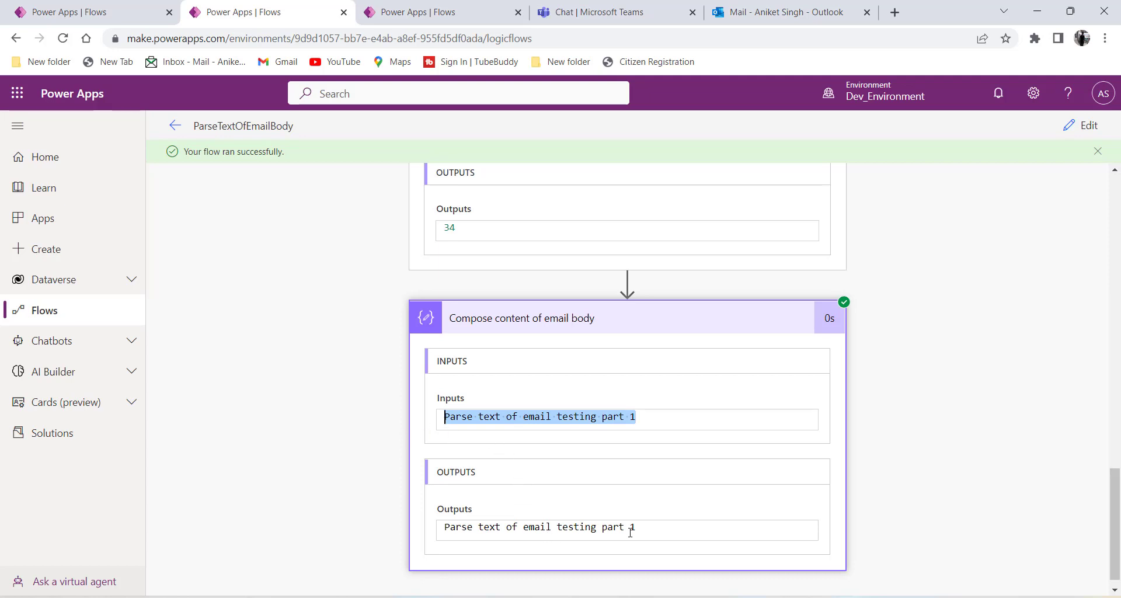
drag(652, 528, 435, 534)
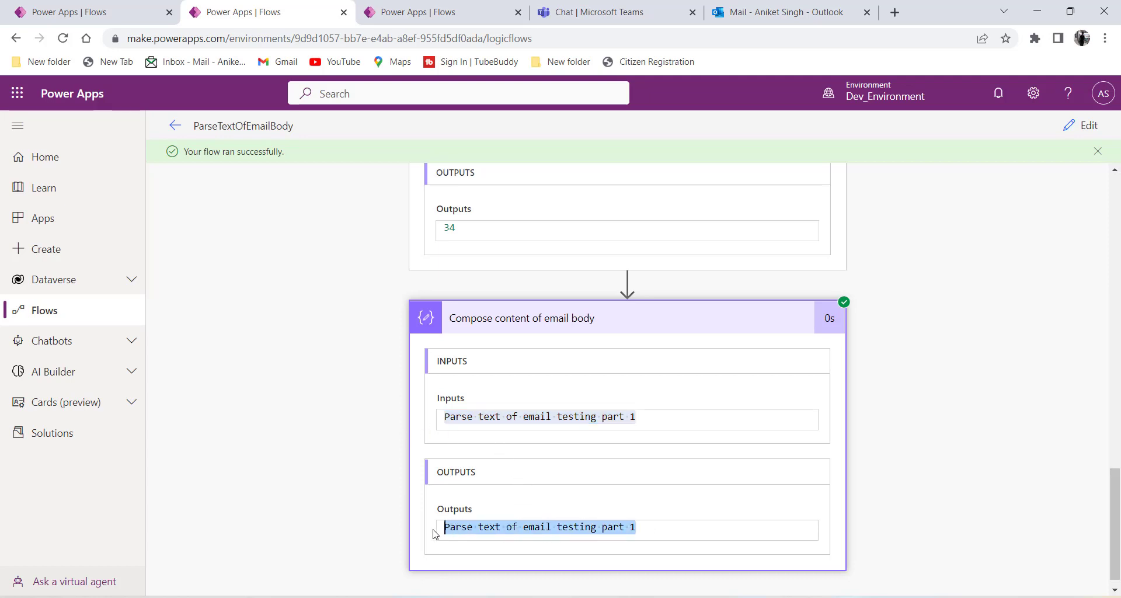
click(668, 510)
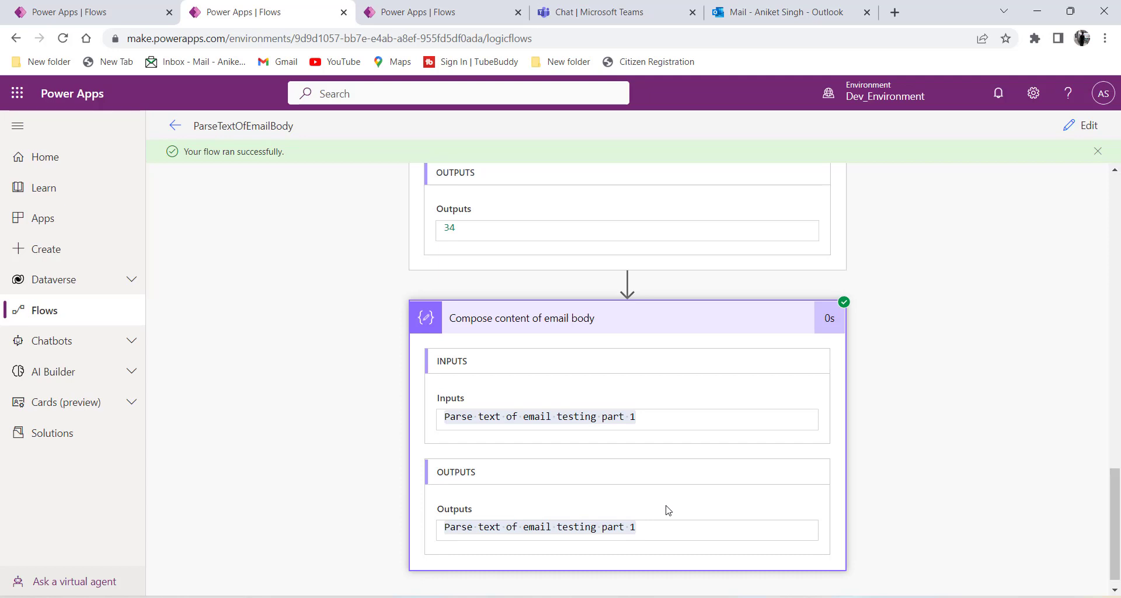
scroll(940, 465, up, 10)
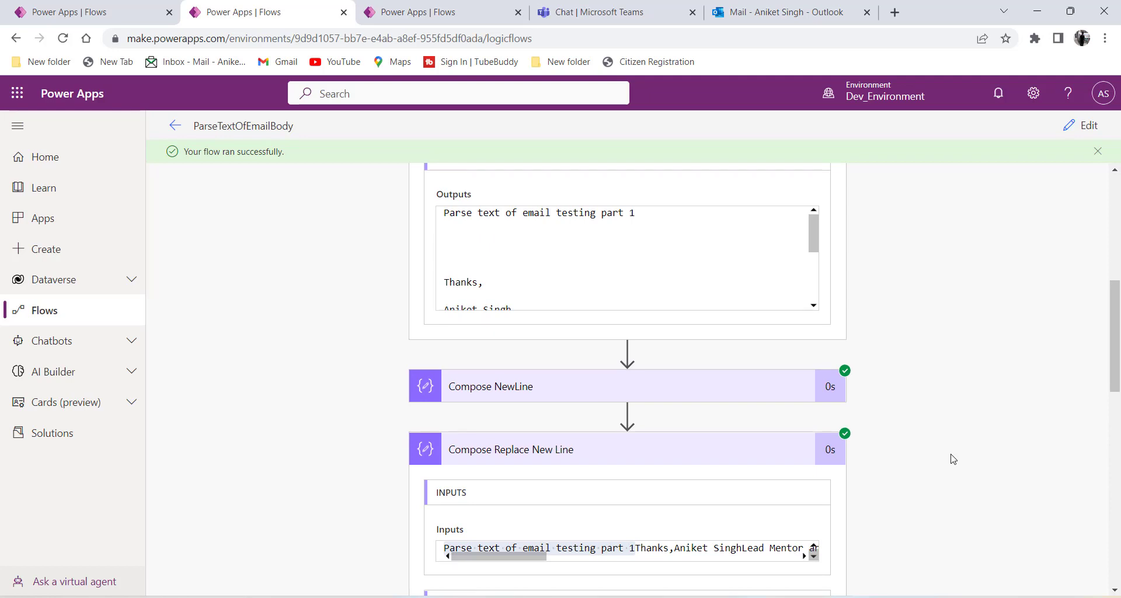
scroll(953, 459, up, 4)
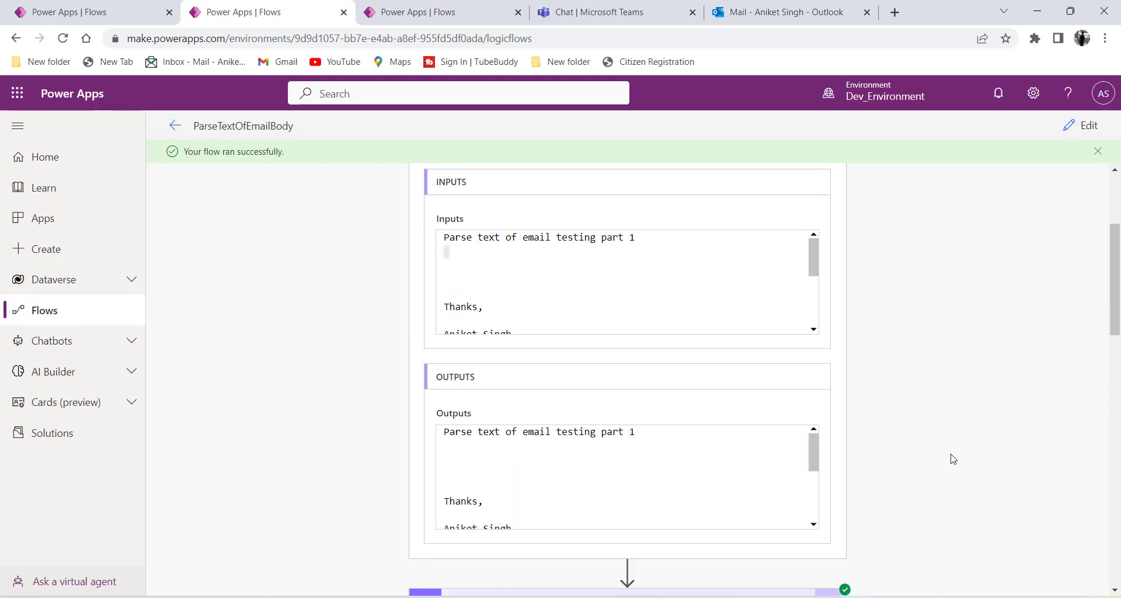
scroll(953, 458, up, 3)
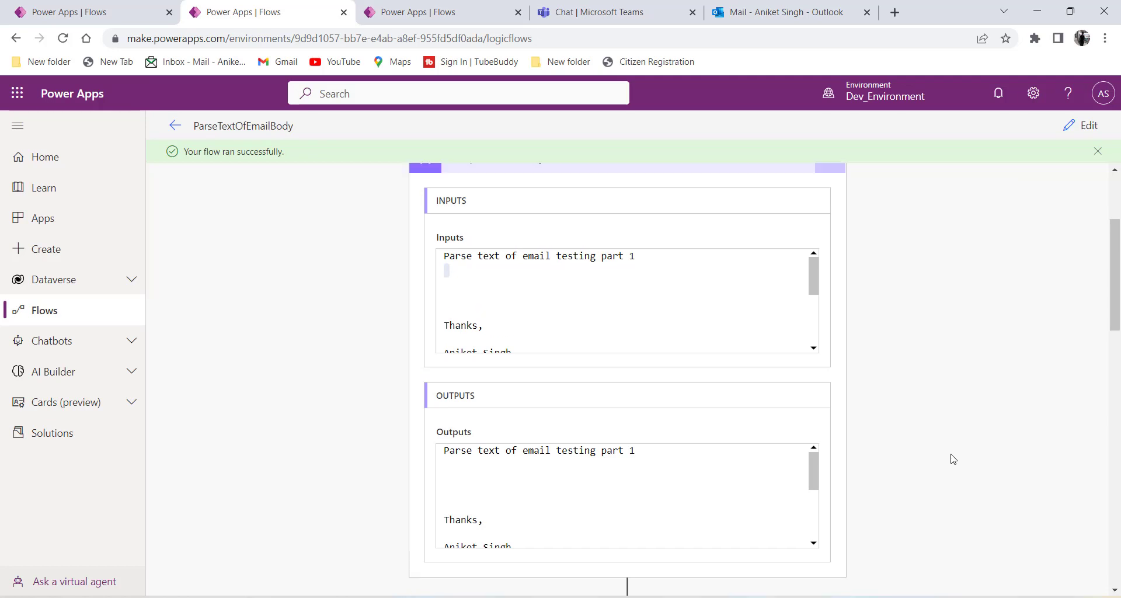